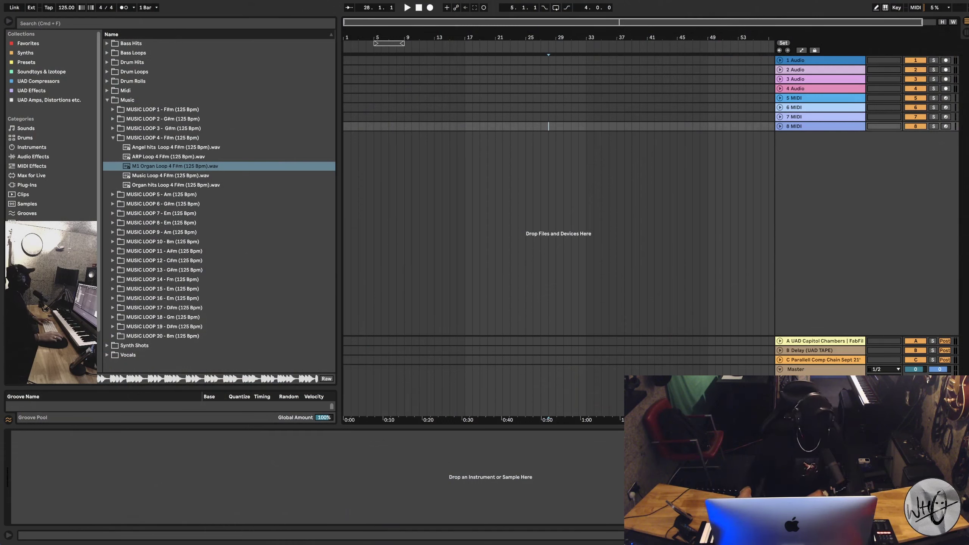
Browse Kit 1 and Kit 2 in the Drum Loops folder and audition the Clap 2 (125 bpm) loop.
{"action": "left_click", "coordinate": [419, 260]}
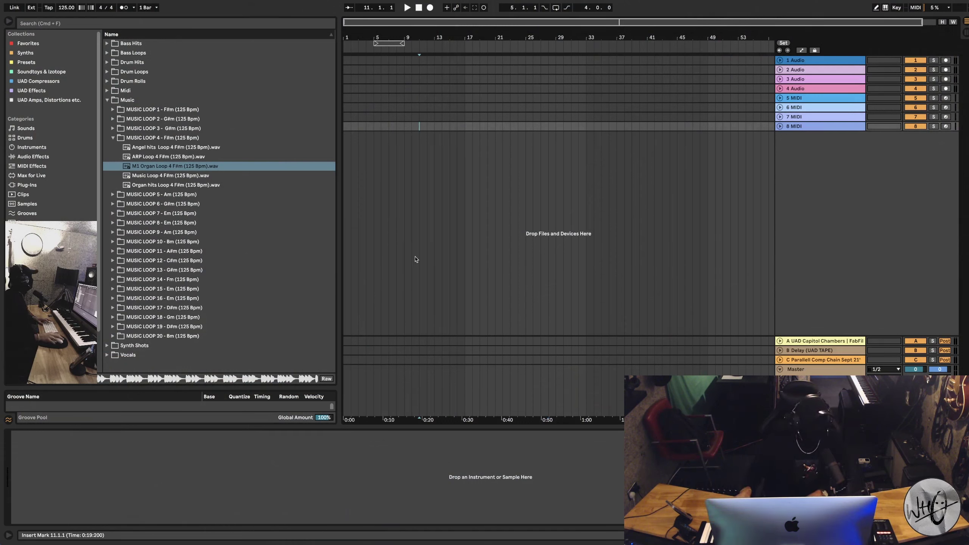
{"action": "left_click", "coordinate": [110, 101]}
{"action": "left_click", "coordinate": [107, 72]}
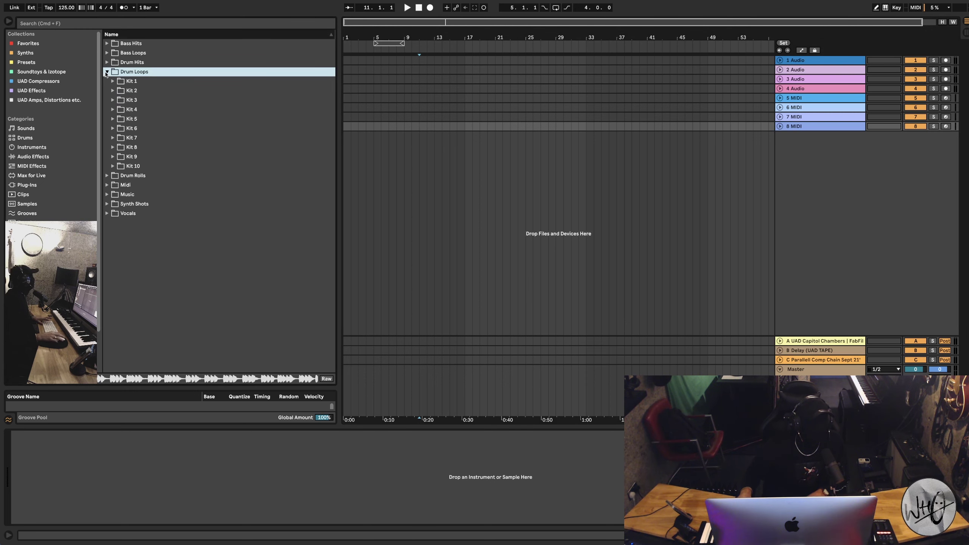
{"action": "left_click", "coordinate": [113, 82]}
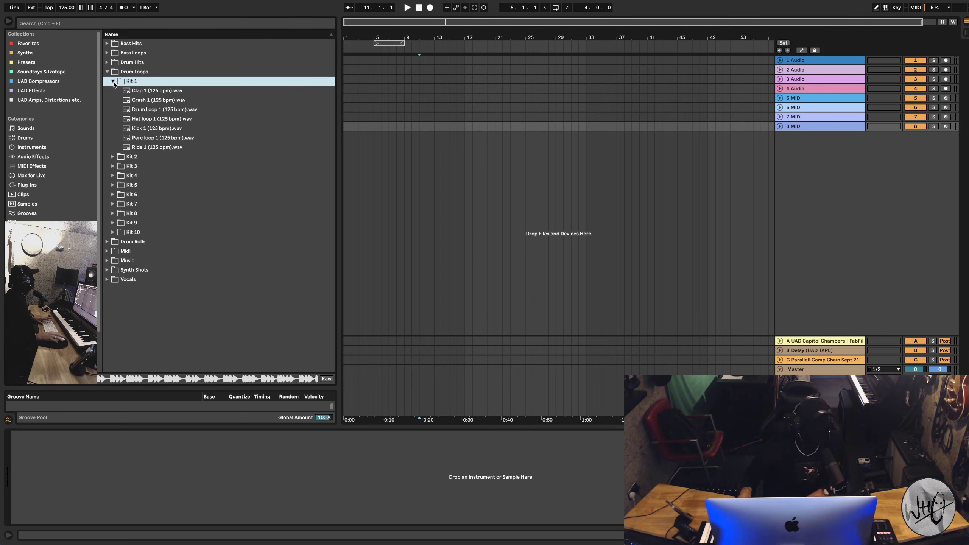
{"action": "left_click", "coordinate": [113, 81]}
{"action": "left_click", "coordinate": [113, 90]}
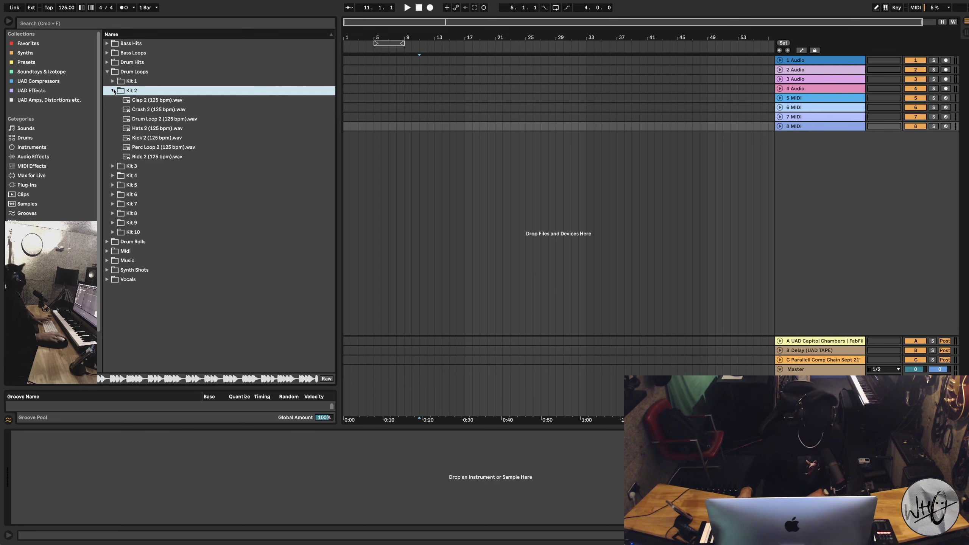
{"action": "left_click", "coordinate": [143, 100]}
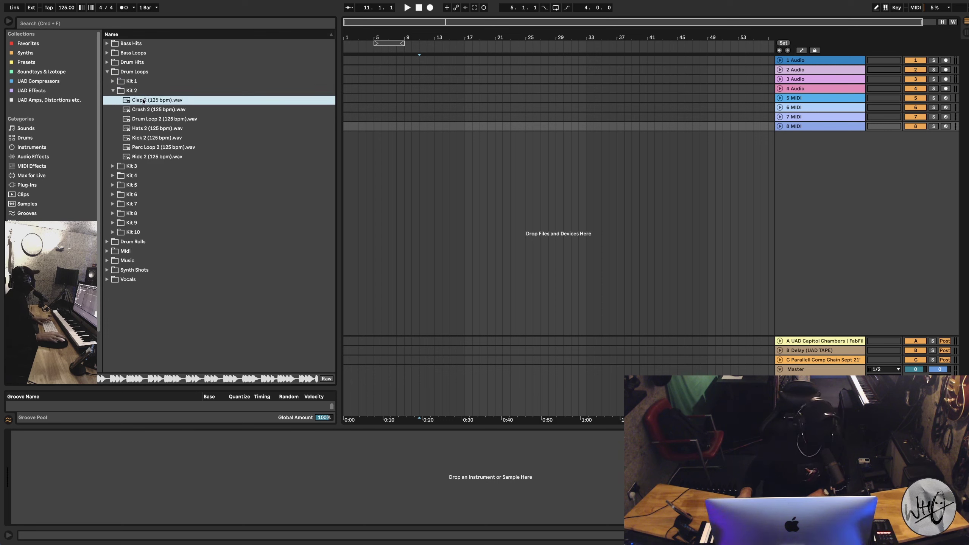
{"action": "left_click", "coordinate": [540, 126]}
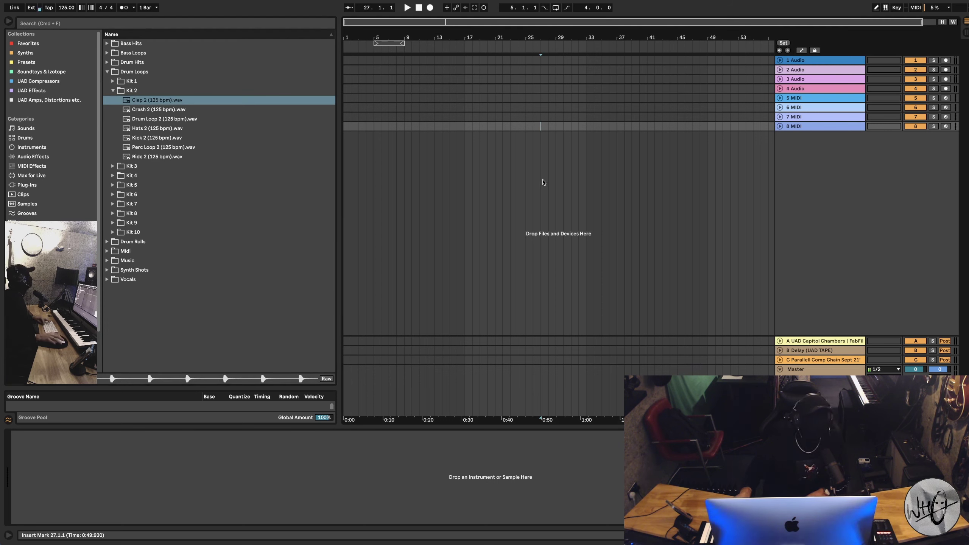
Unfold the 8 MIDI and 2 Audio tracks to examine their settings and the Pro-Q 3 on track 2.
{"action": "left_click", "coordinate": [780, 370]}
{"action": "left_click", "coordinate": [782, 127]}
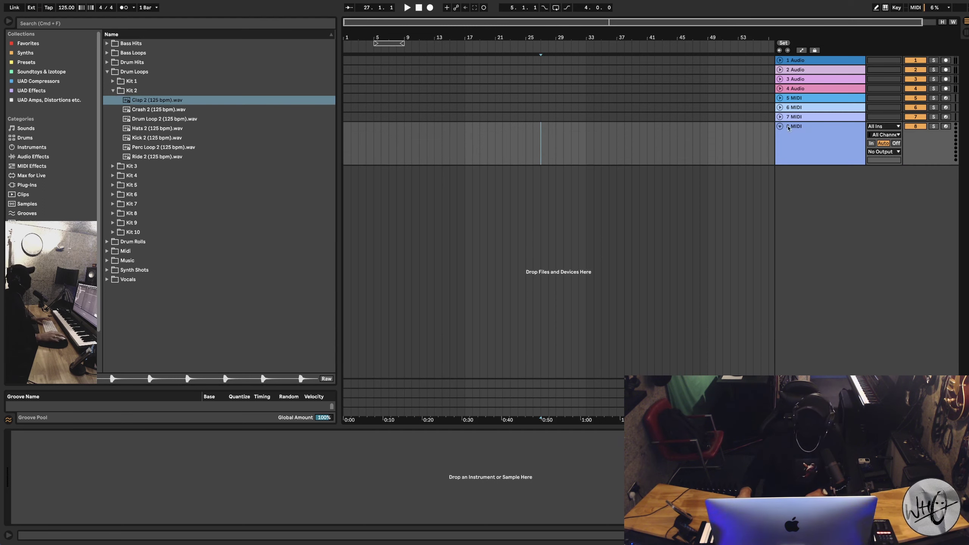
{"action": "left_click", "coordinate": [781, 73]}
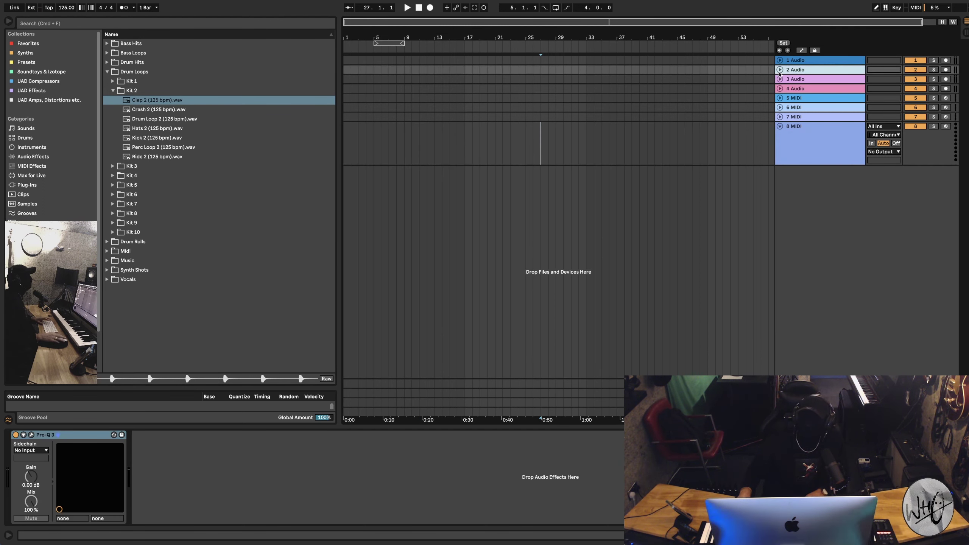
{"action": "left_click", "coordinate": [780, 70]}
{"action": "left_click_drag", "start_coordinate": [912, 87], "coordinate": [927, 57]}
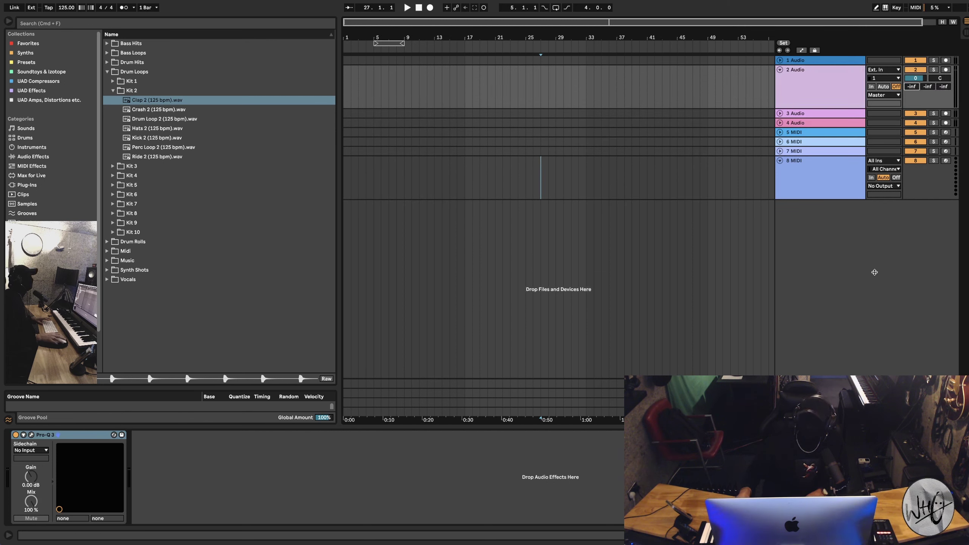
Examine the UAD Capitol Chambers reverb return and the delay return's UAD EP-34 Tape Echo plug-in.
{"action": "left_click", "coordinate": [818, 383]}
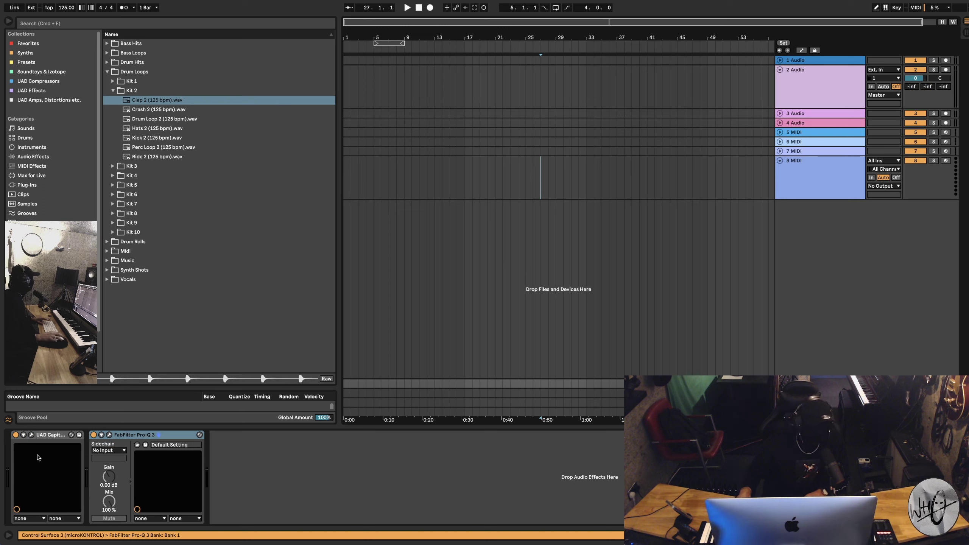
{"action": "left_click", "coordinate": [32, 435]}
{"action": "left_click", "coordinate": [31, 436]}
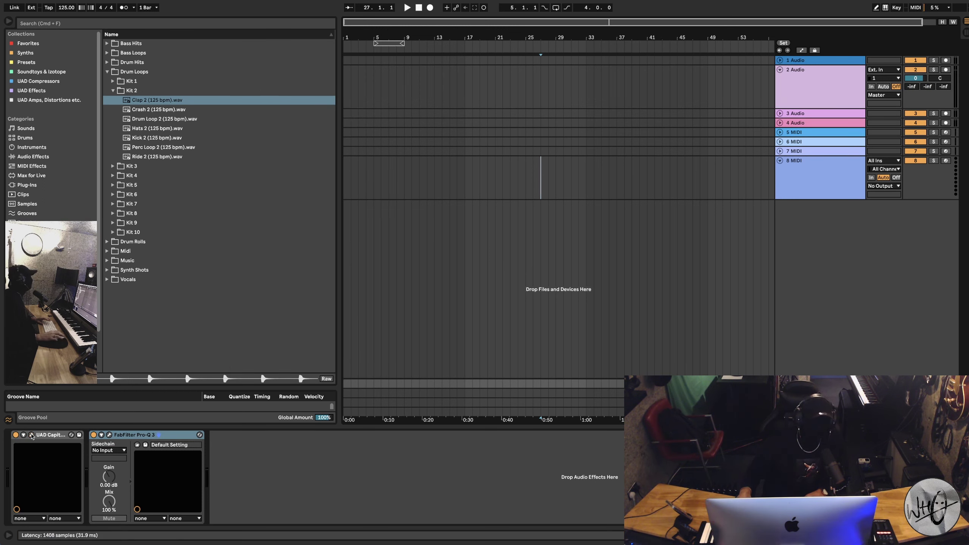
{"action": "left_click", "coordinate": [818, 393]}
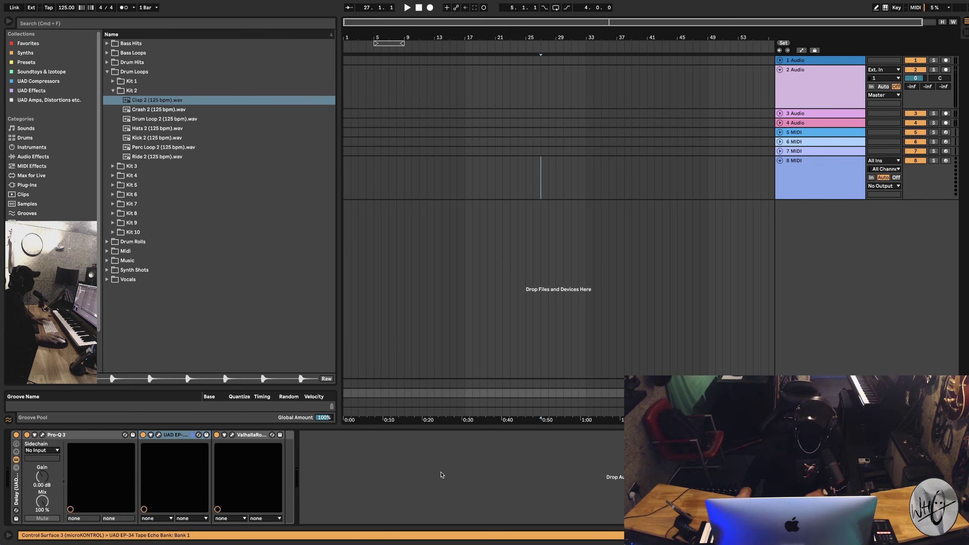
{"action": "left_click", "coordinate": [181, 436]}
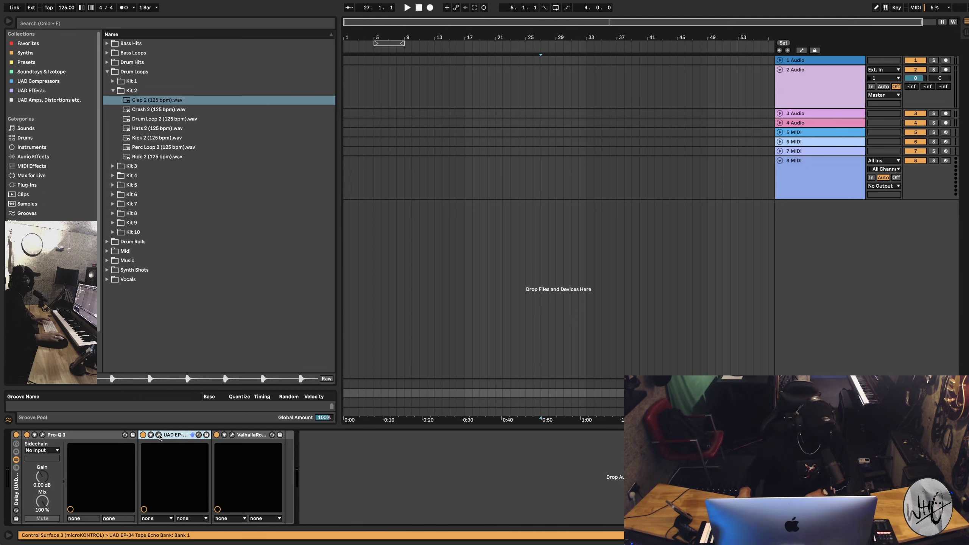
{"action": "left_click", "coordinate": [159, 436]}
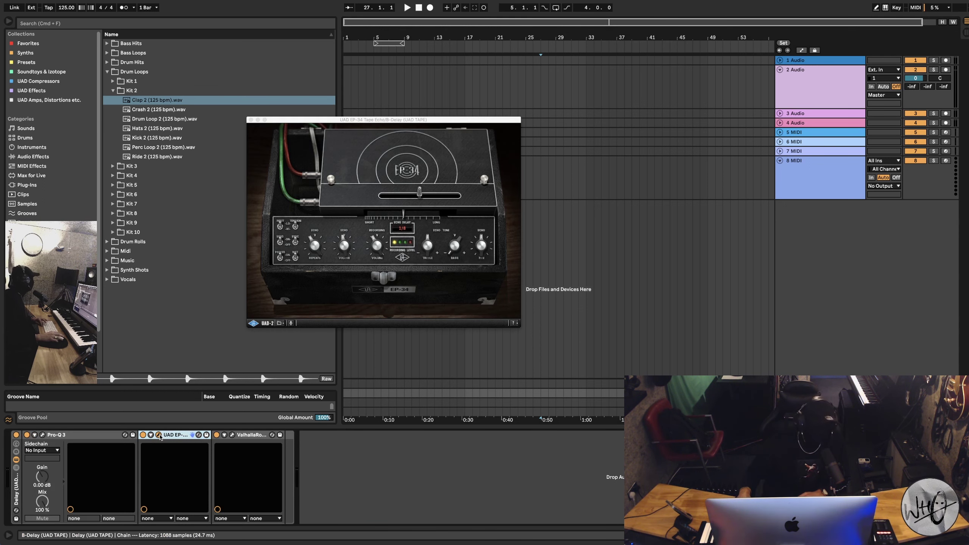
{"action": "left_click", "coordinate": [159, 436]}
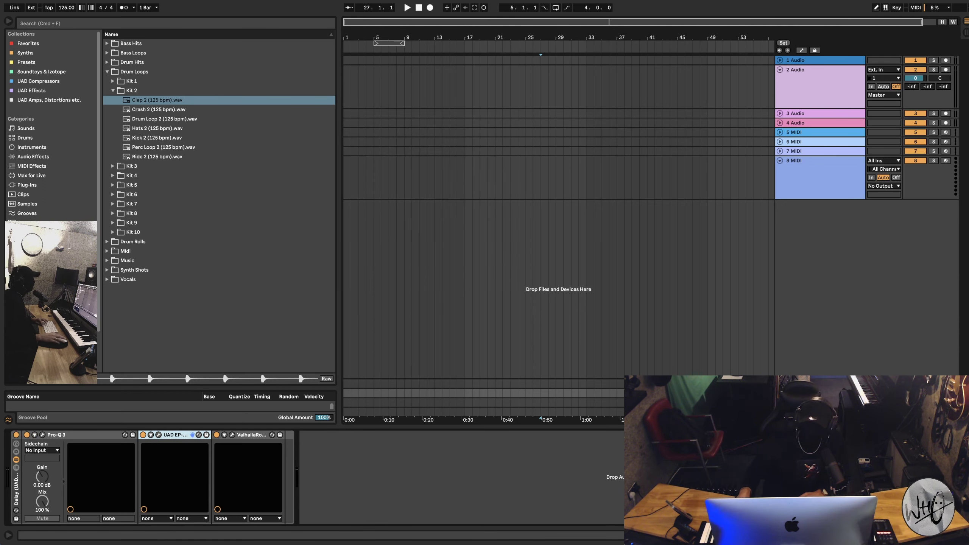
Examine the parallel compression return's effect chain and its Pro-C 2 compressor settings.
{"action": "left_click", "coordinate": [817, 403]}
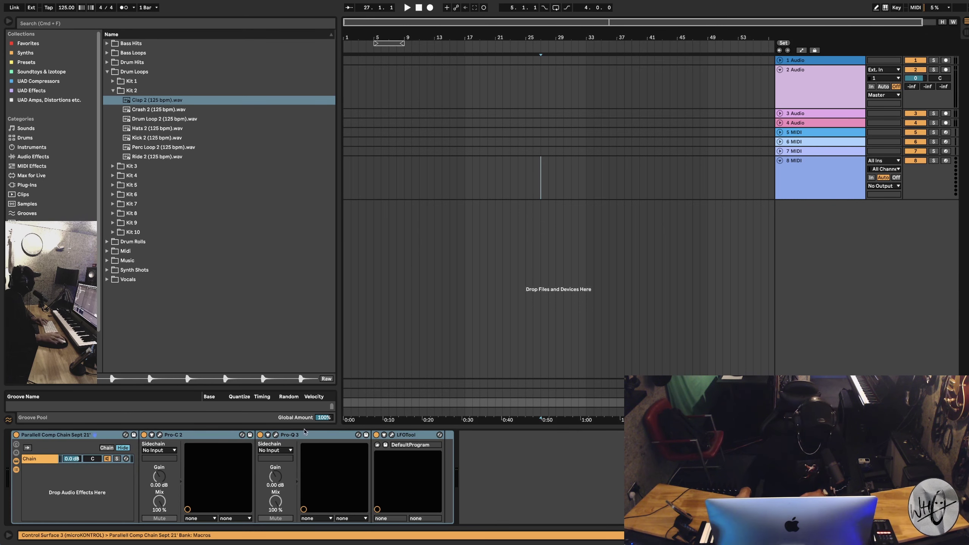
{"action": "left_click", "coordinate": [185, 434]}
{"action": "left_click", "coordinate": [160, 436]}
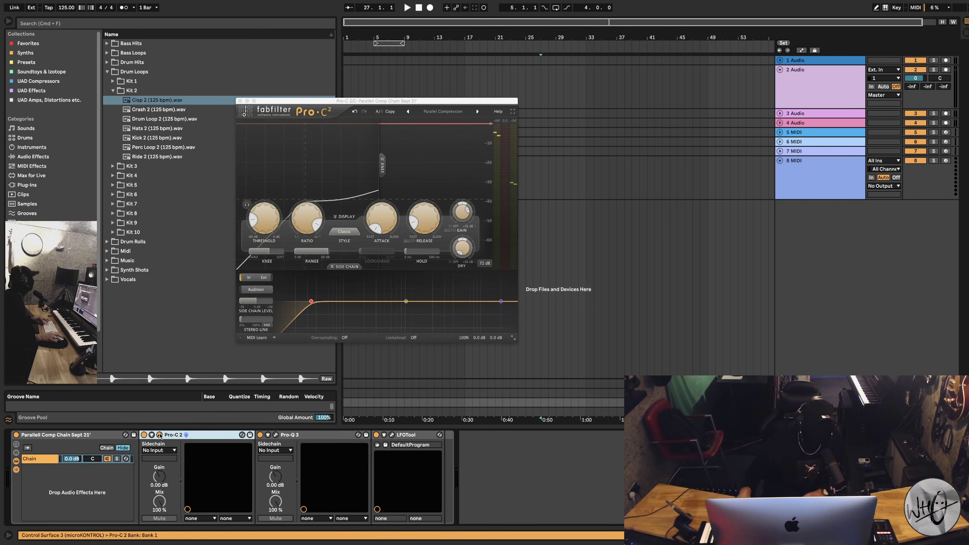
{"action": "left_click", "coordinate": [159, 436]}
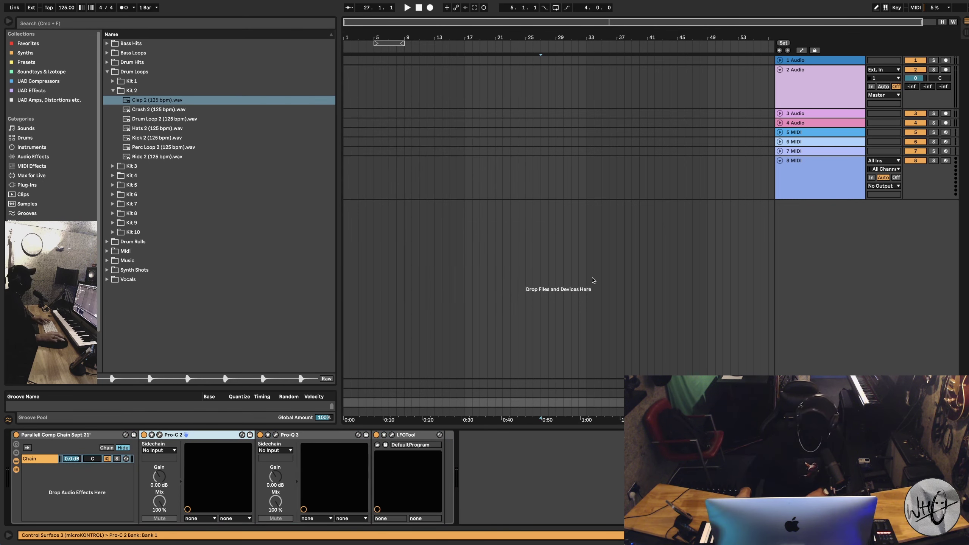
Fold the 8 MIDI and 2 Audio tracks and view the Master track's effect chain.
{"action": "left_click", "coordinate": [780, 161]}
{"action": "left_click", "coordinate": [780, 70]}
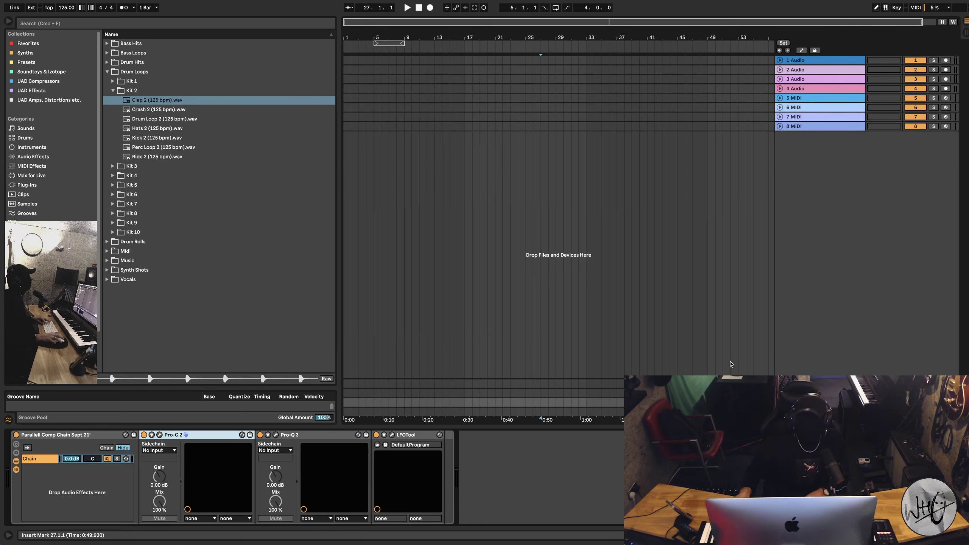
{"action": "left_click", "coordinate": [809, 412]}
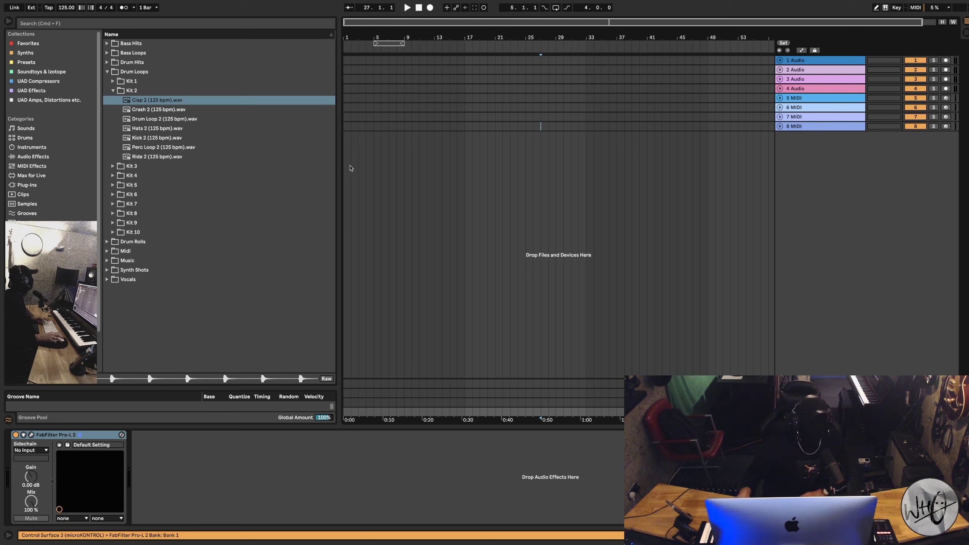
{"action": "left_click", "coordinate": [358, 126]}
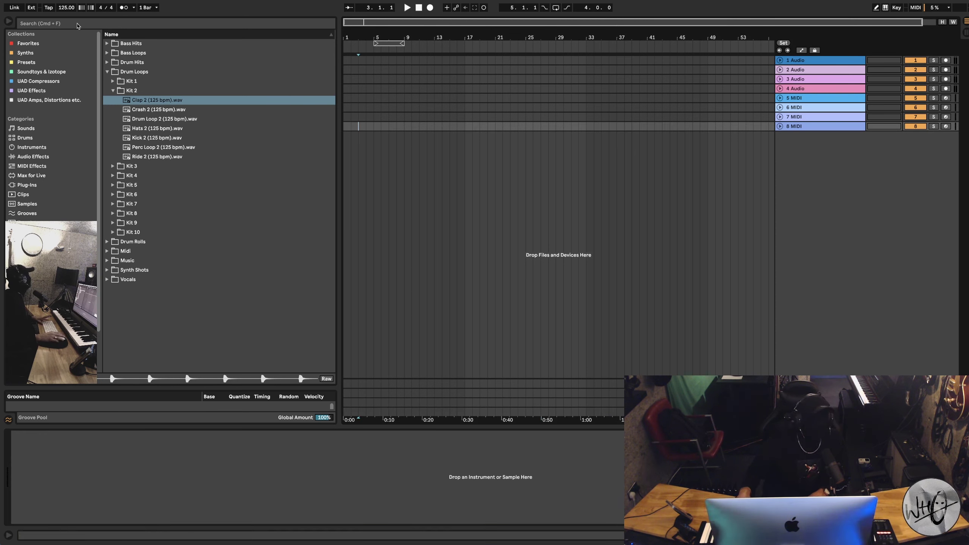
Place Clap 2 (125 bpm) on a new audio track at bar 1, duplicate it once, and loop the resulting eight bars.
{"action": "left_click", "coordinate": [144, 100]}
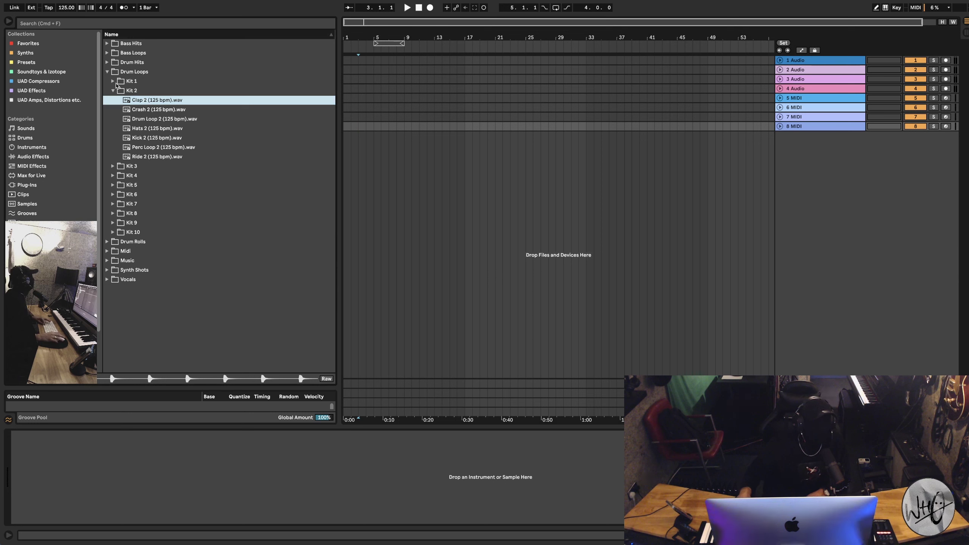
{"action": "left_click_drag", "start_coordinate": [142, 100], "coordinate": [344, 137]}
{"action": "key", "text": "super+d"}
{"action": "key", "text": "super+l"}
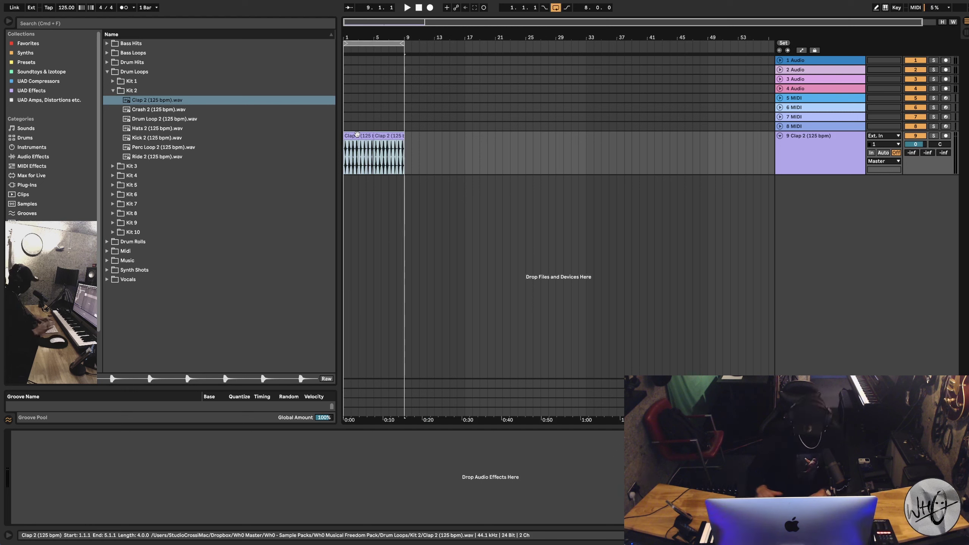
Audition the drum loop, hats, kick and percussion loops in Kit 2.
{"action": "left_click", "coordinate": [155, 119]}
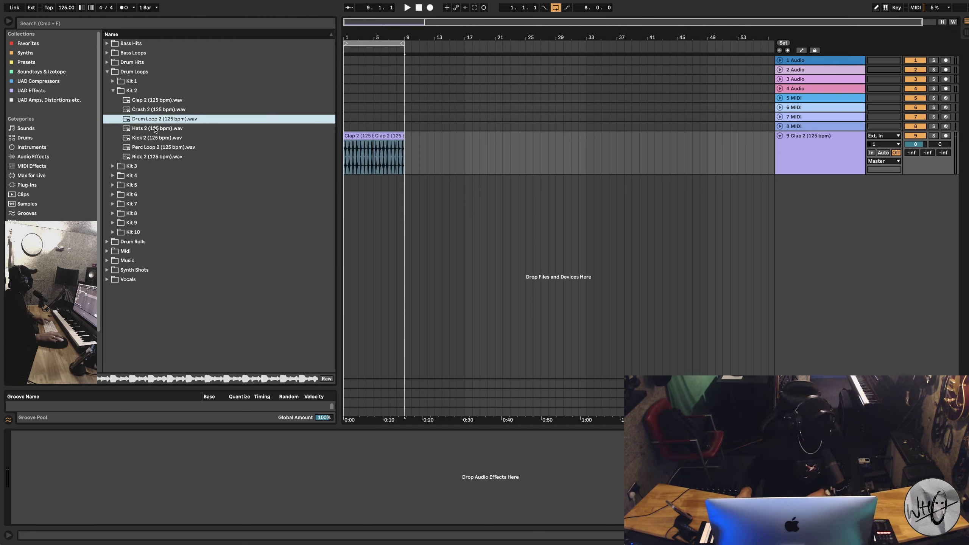
{"action": "left_click", "coordinate": [154, 128]}
{"action": "left_click", "coordinate": [148, 138]}
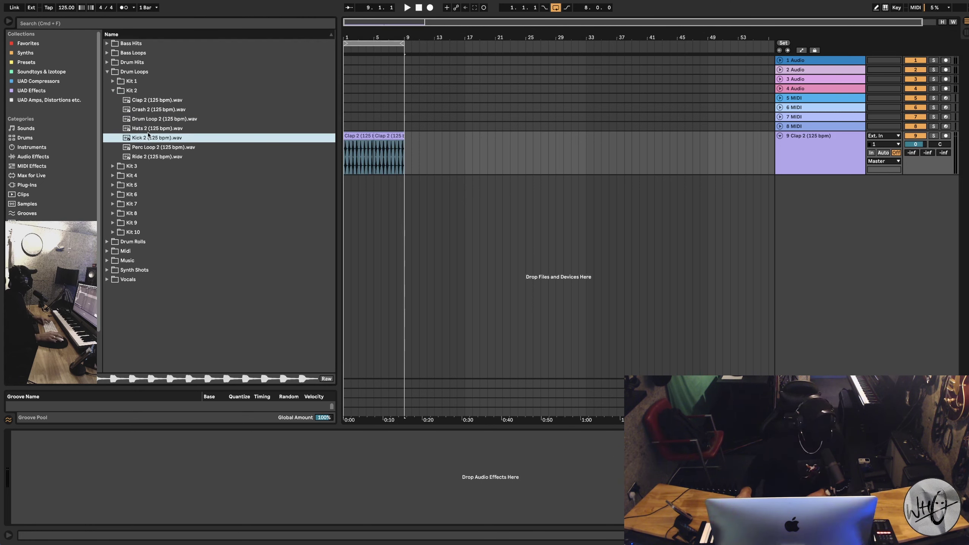
{"action": "left_click", "coordinate": [140, 131]}
{"action": "left_click", "coordinate": [142, 147]}
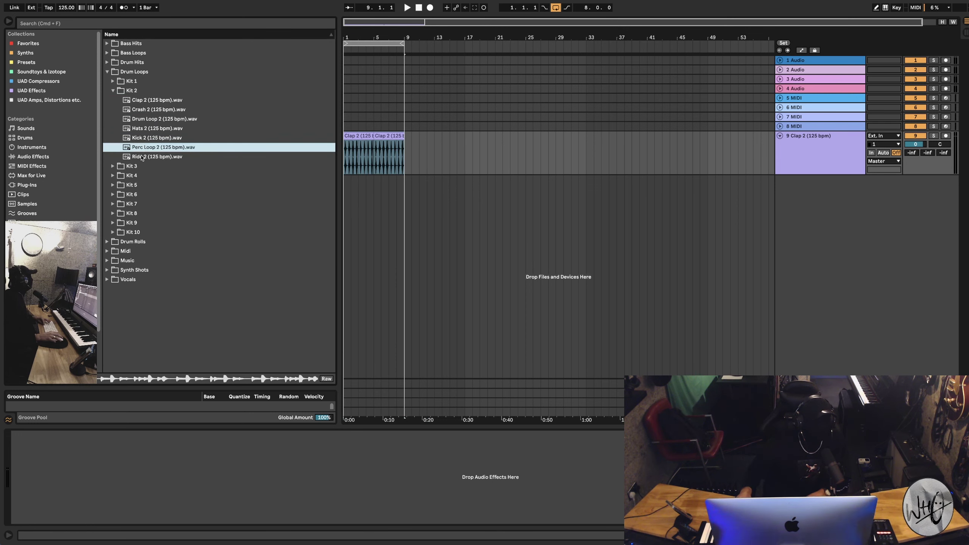
Add Ride 2 (125 bpm) on a new track, duplicated to fill the eight bars, and set its volume to -5.1 dB.
{"action": "left_click", "coordinate": [142, 156]}
{"action": "left_click_drag", "start_coordinate": [142, 157], "coordinate": [347, 195]}
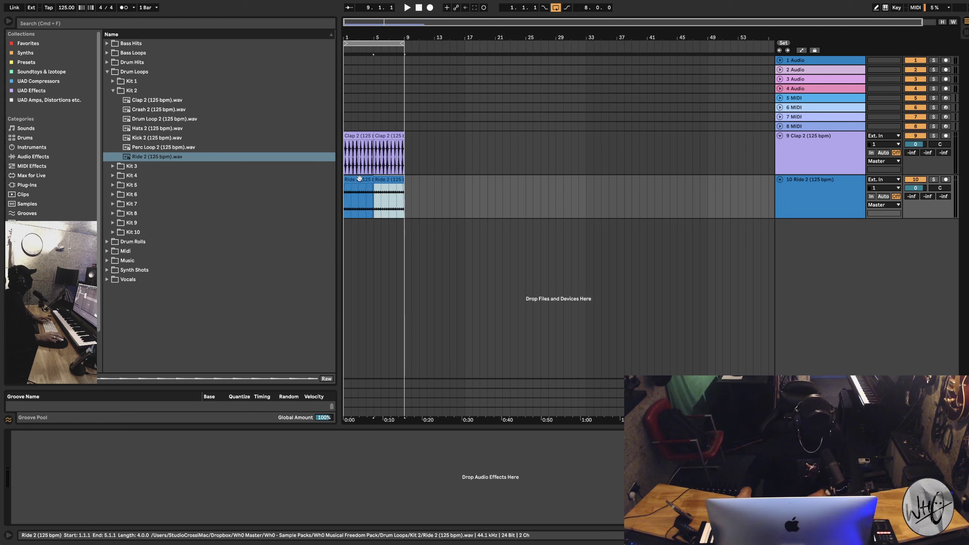
{"action": "left_click_drag", "start_coordinate": [916, 188], "coordinate": [916, 196]}
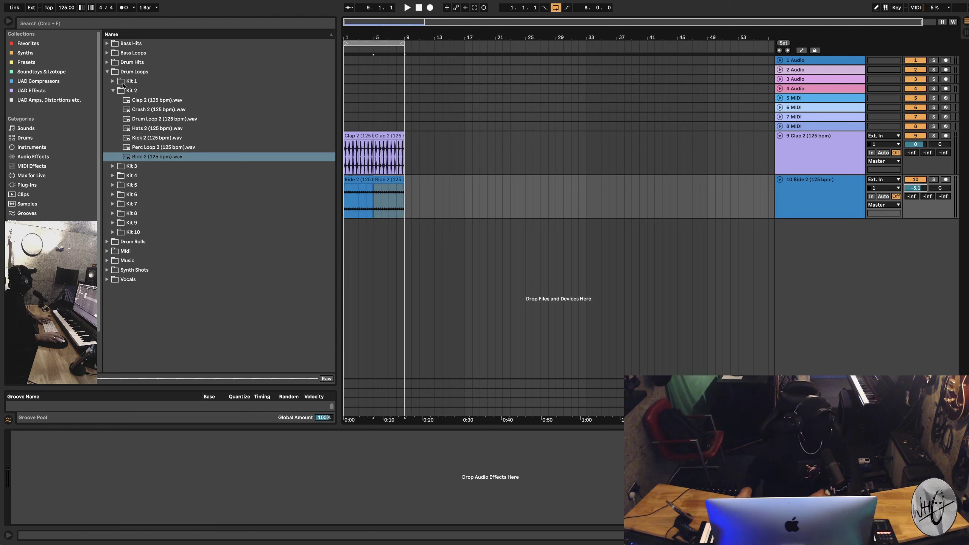
Audition the hat, kick and percussion loops in Kit 1.
{"action": "left_click", "coordinate": [125, 81]}
{"action": "left_click", "coordinate": [147, 120]}
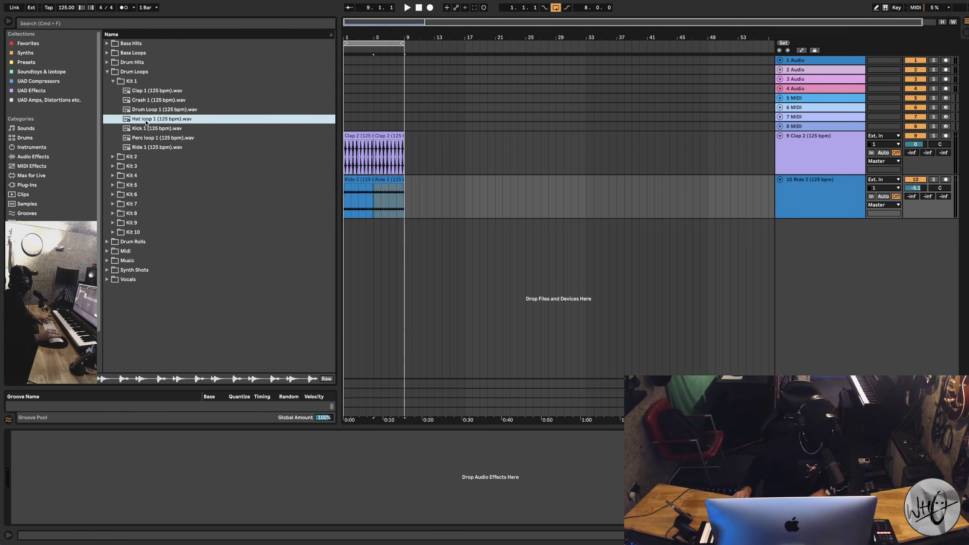
{"action": "left_click", "coordinate": [146, 129]}
{"action": "left_click", "coordinate": [145, 138]}
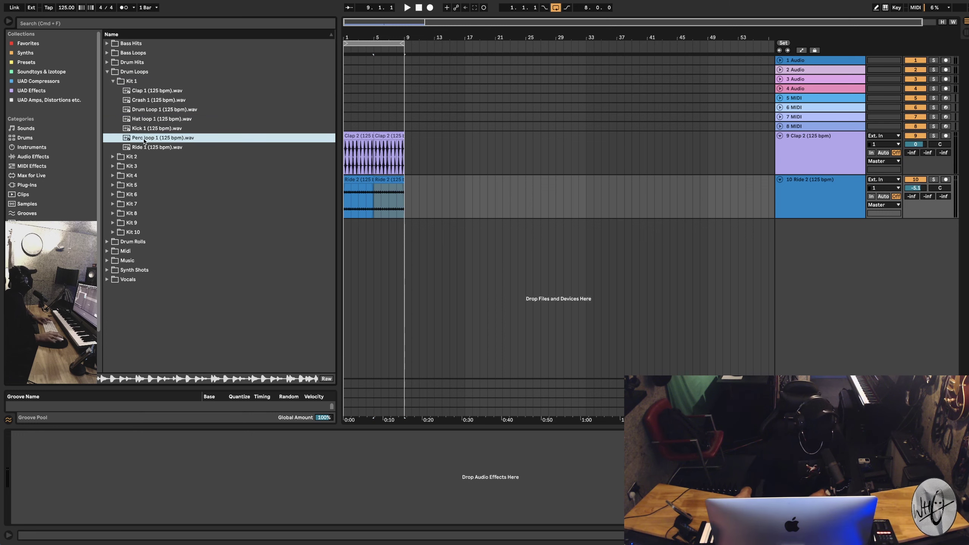
{"action": "left_click", "coordinate": [419, 202]}
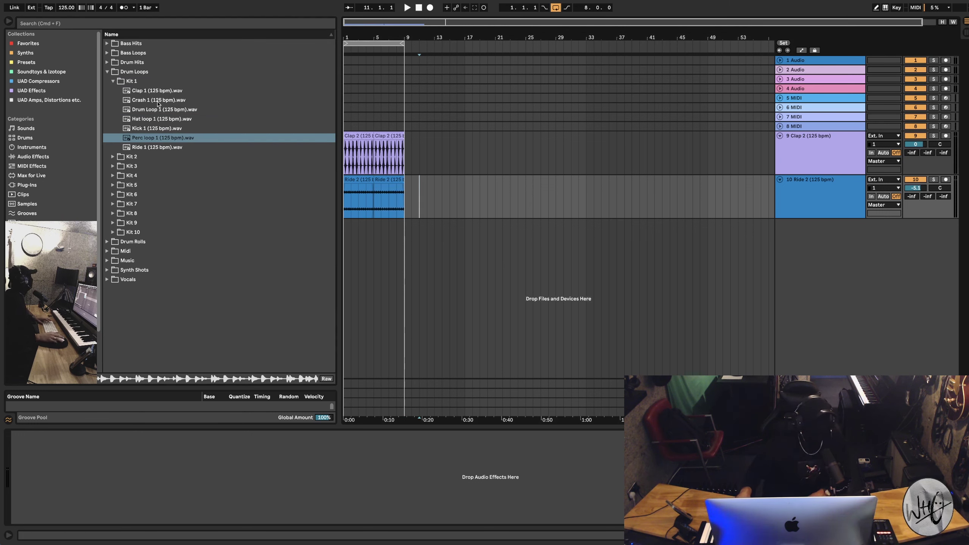
Place Crash 1 (125 bpm) on a new audio track at bar 1 and trim the clip to one bar.
{"action": "left_click_drag", "start_coordinate": [158, 103], "coordinate": [346, 245]}
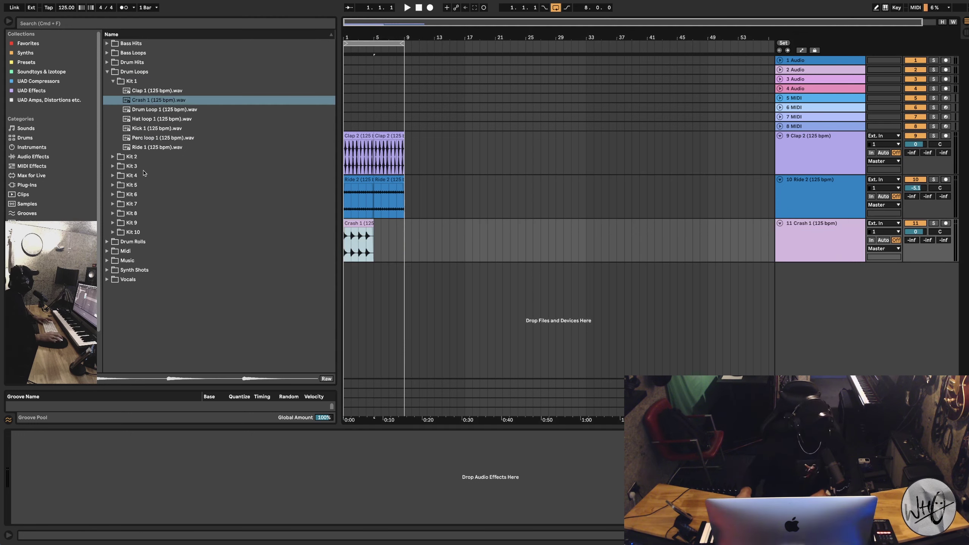
{"action": "left_click_drag", "start_coordinate": [374, 229], "coordinate": [349, 225]}
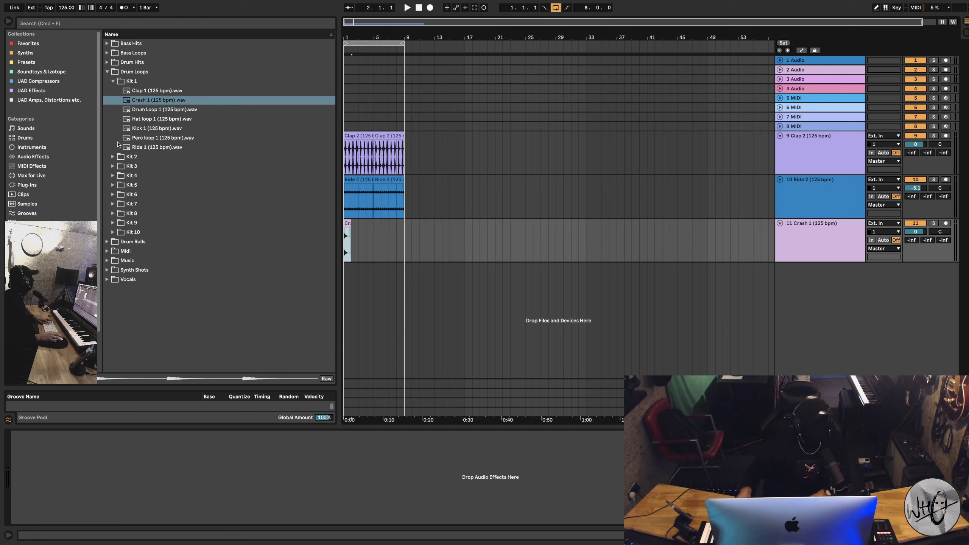
Audition the loops in Kit 3 and add Hat 3 (125 bpm) on a new audio track at bar 1, duplicated to fill the eight bars.
{"action": "left_click", "coordinate": [120, 169]}
{"action": "left_click", "coordinate": [137, 128]}
{"action": "left_click", "coordinate": [144, 119]}
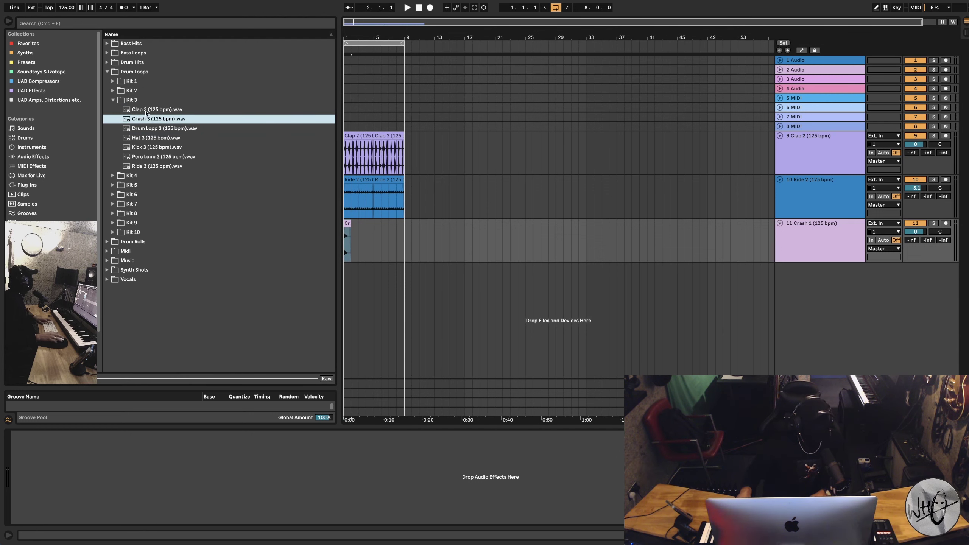
{"action": "left_click", "coordinate": [147, 110]}
{"action": "left_click", "coordinate": [153, 140]}
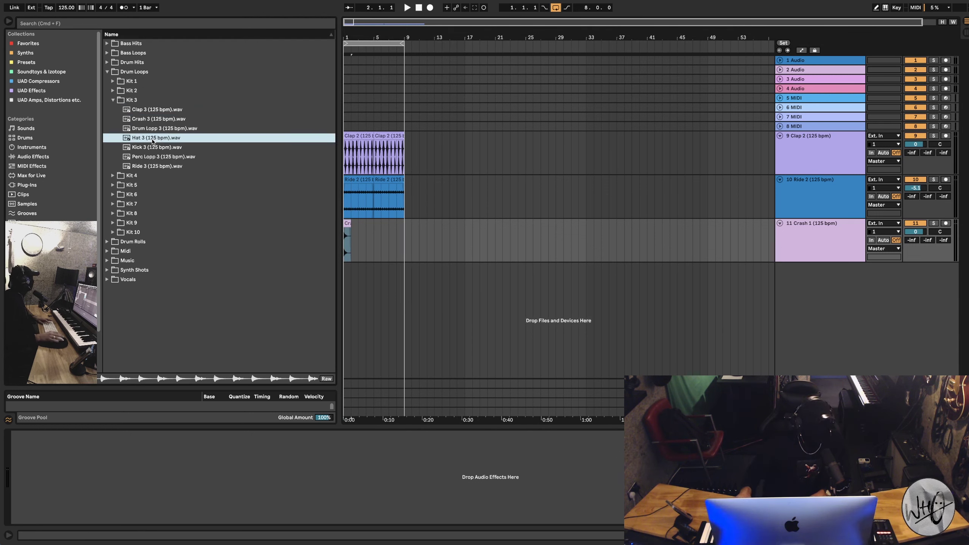
{"action": "left_click_drag", "start_coordinate": [143, 139], "coordinate": [348, 297]}
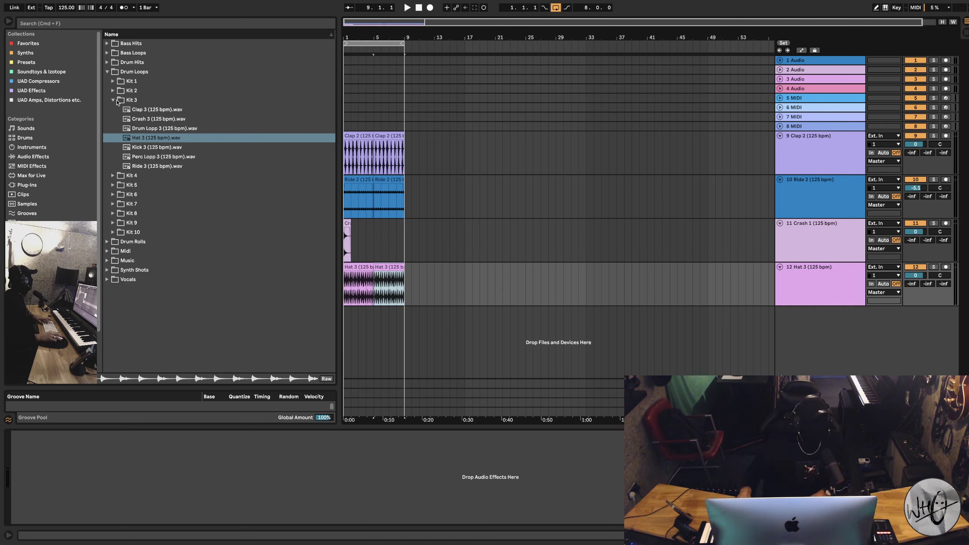
Audition Hat 4 (125 Bpm) from Kit 4 and place it on a new audio track at bar 1.
{"action": "left_click", "coordinate": [114, 100]}
{"action": "left_click", "coordinate": [114, 109]}
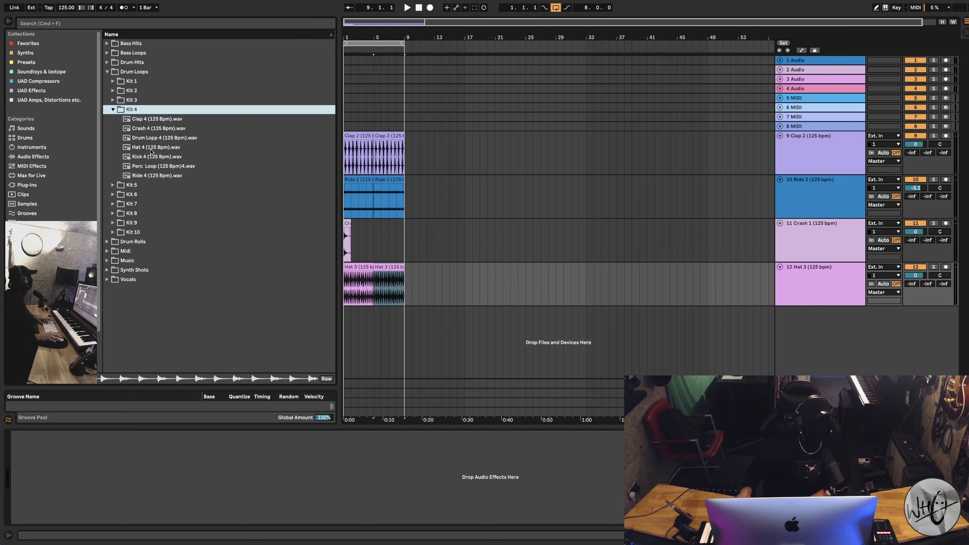
{"action": "left_click", "coordinate": [150, 149]}
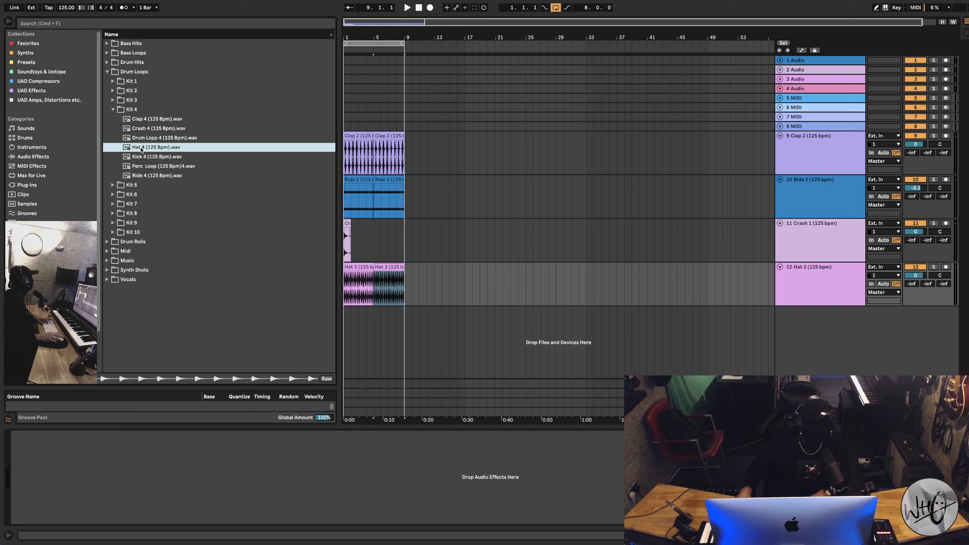
{"action": "left_click_drag", "start_coordinate": [142, 149], "coordinate": [354, 324]}
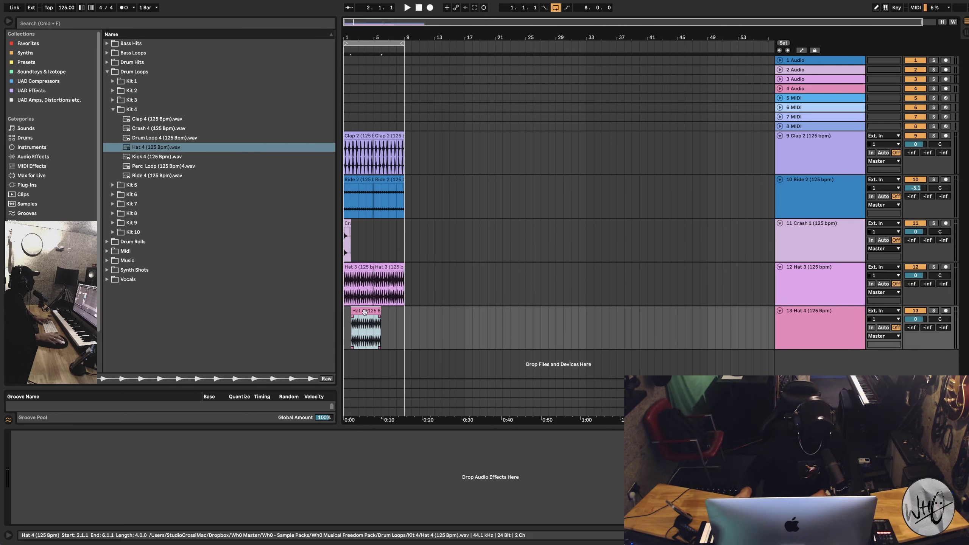
Audition the hat loops in Kit 5 and Kit 6.
{"action": "left_click", "coordinate": [112, 109]}
{"action": "left_click", "coordinate": [132, 118]}
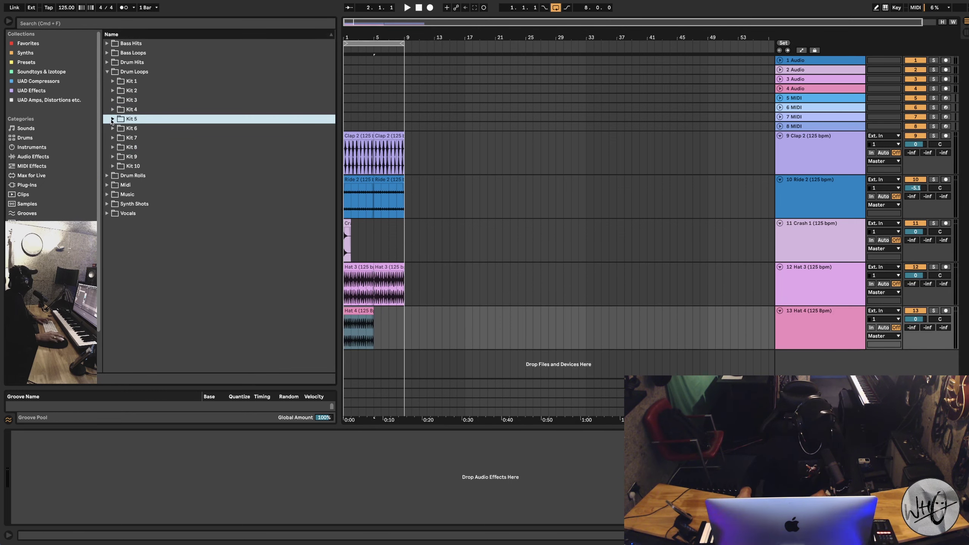
{"action": "left_click", "coordinate": [113, 119]}
{"action": "left_click", "coordinate": [145, 149]}
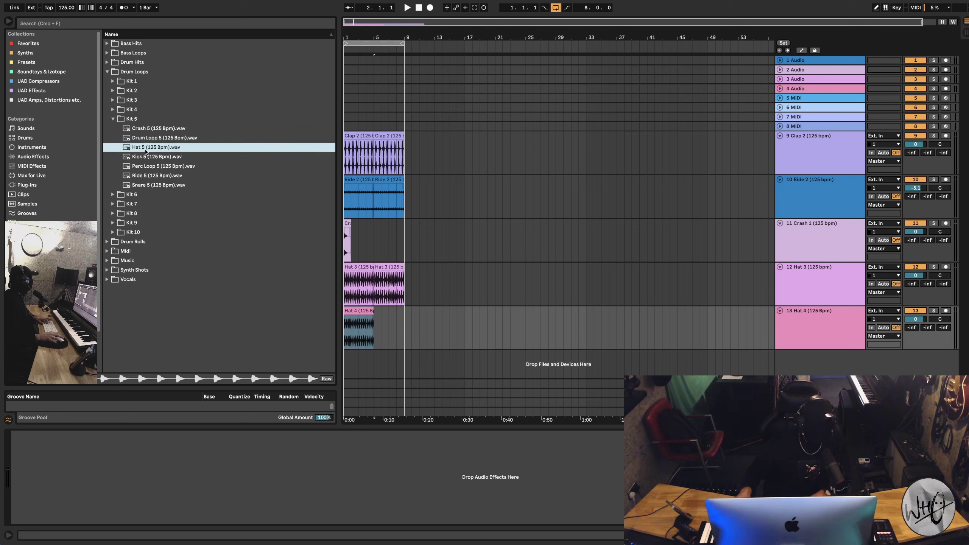
{"action": "left_click", "coordinate": [113, 119]}
{"action": "left_click", "coordinate": [112, 128]}
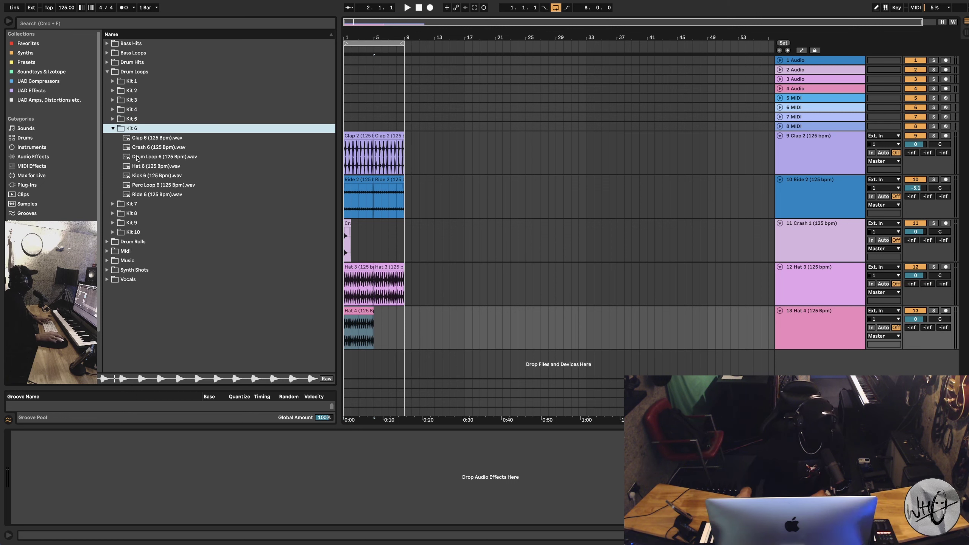
{"action": "left_click", "coordinate": [141, 156]}
{"action": "key", "text": "Down"}
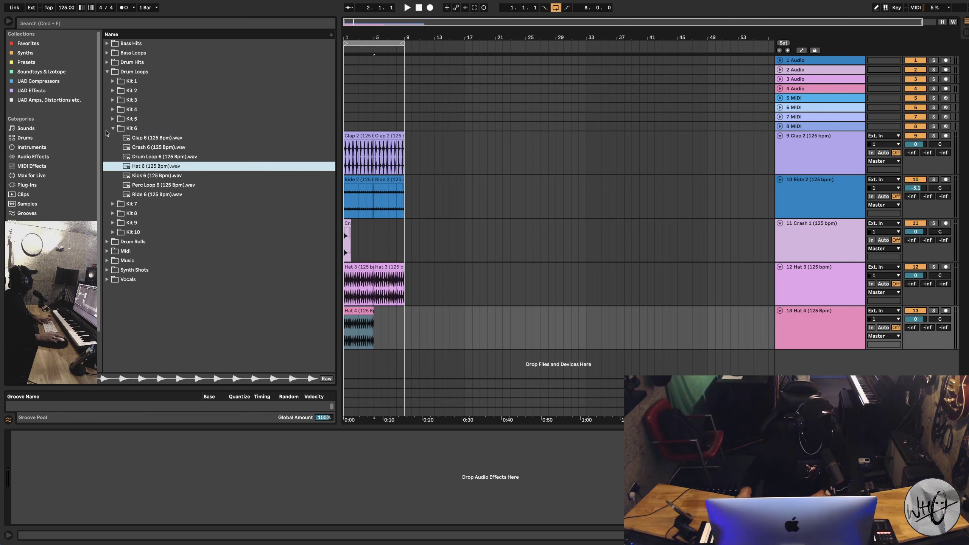
Audition the hat loops in Kits 7, 8, 9 and 10.
{"action": "key", "text": "Left"}
{"action": "key", "text": "Down"}
{"action": "key", "text": "Right"}
{"action": "key", "text": "Down"}
{"action": "key", "text": "Down"}
{"action": "key", "text": "Down"}
{"action": "key", "text": "Down"}
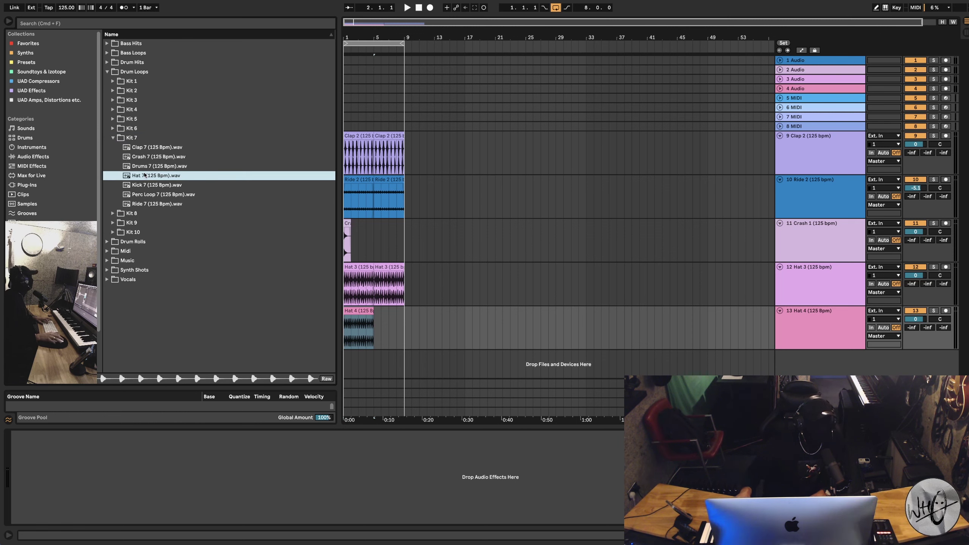
{"action": "key", "text": "Left"}
{"action": "key", "text": "Down"}
{"action": "key", "text": "Right"}
{"action": "left_click", "coordinate": [143, 185]}
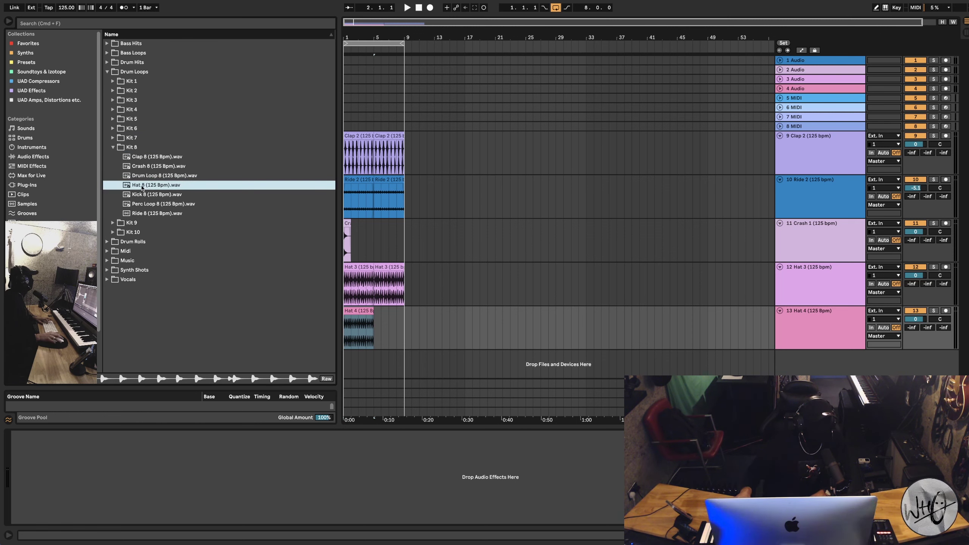
{"action": "left_click", "coordinate": [114, 223]}
{"action": "left_click", "coordinate": [138, 194]}
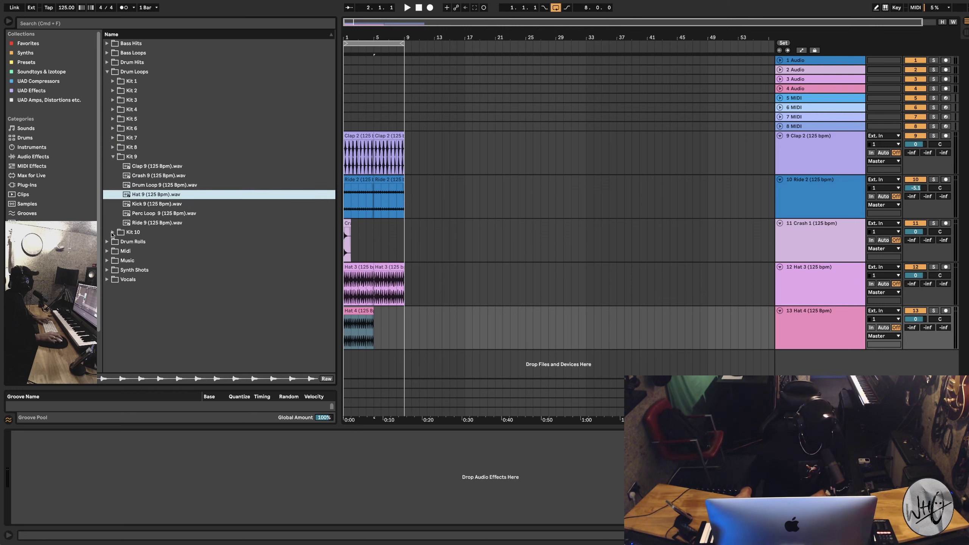
{"action": "left_click", "coordinate": [114, 232]}
{"action": "left_click", "coordinate": [138, 204]}
Place Hats 2 (125 bpm) from Kit 2 on a new audio track at bar 1.
{"action": "left_click", "coordinate": [114, 91]}
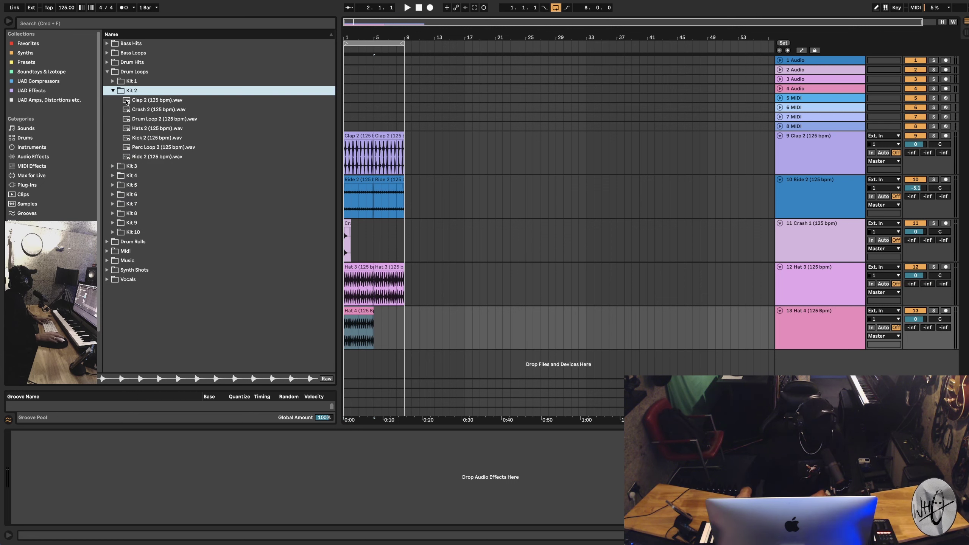
{"action": "key", "text": "Down"}
{"action": "key", "text": "Down"}
{"action": "key", "text": "Down"}
{"action": "key", "text": "Down"}
{"action": "left_click_drag", "start_coordinate": [141, 131], "coordinate": [349, 376]}
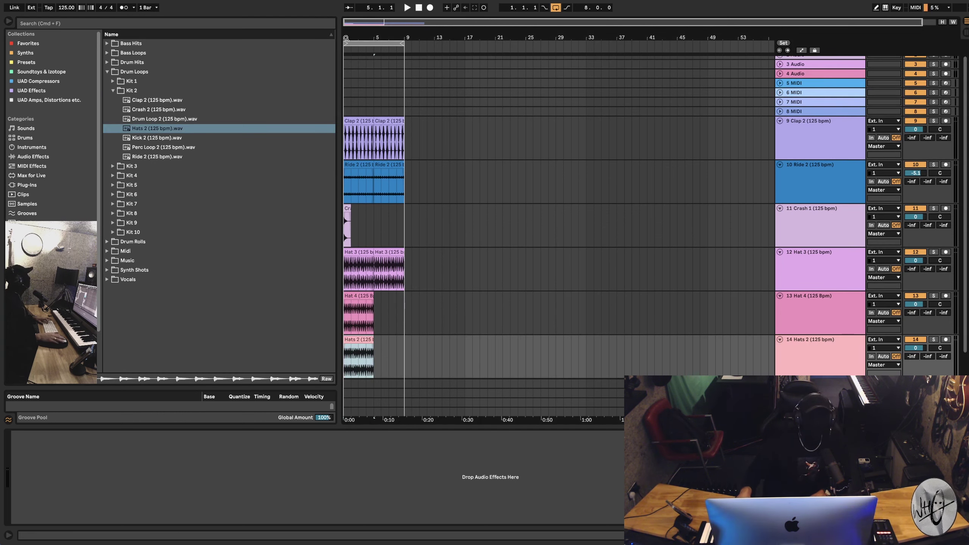
Solo the Hats 2 track and cut a short gap out of its clip just after beat 1.2.
{"action": "key", "text": "z"}
{"action": "left_click_drag", "start_coordinate": [387, 355], "coordinate": [372, 345]}
{"action": "key", "text": "Delete"}
{"action": "key", "text": "space"}
{"action": "left_click", "coordinate": [933, 339]}
{"action": "left_click", "coordinate": [367, 355]}
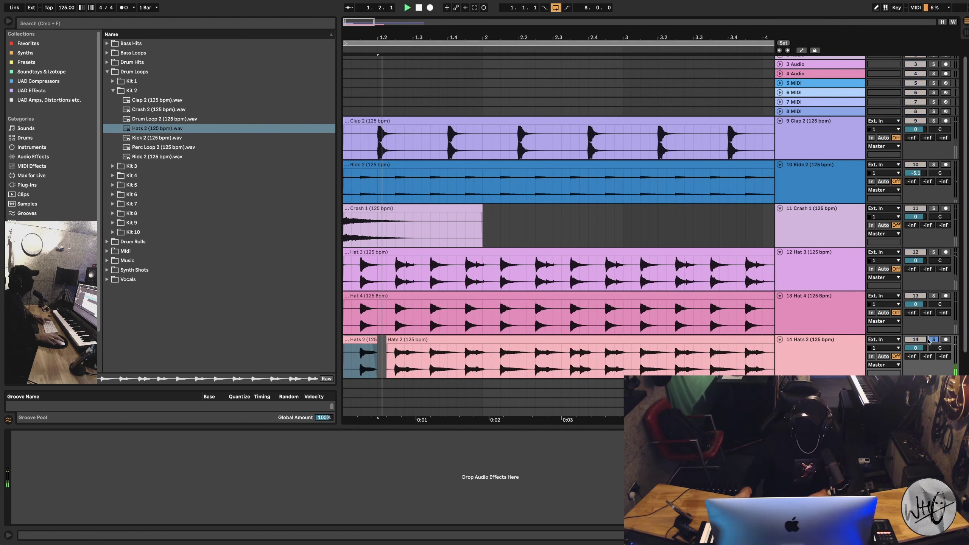
Adjust the first cut's edge, end the second Hats 2 piece around beat 1.3, and trim the remaining clip's start to just after bar 2.
{"action": "left_click_drag", "start_coordinate": [379, 343], "coordinate": [380, 344]}
{"action": "left_click", "coordinate": [421, 355]}
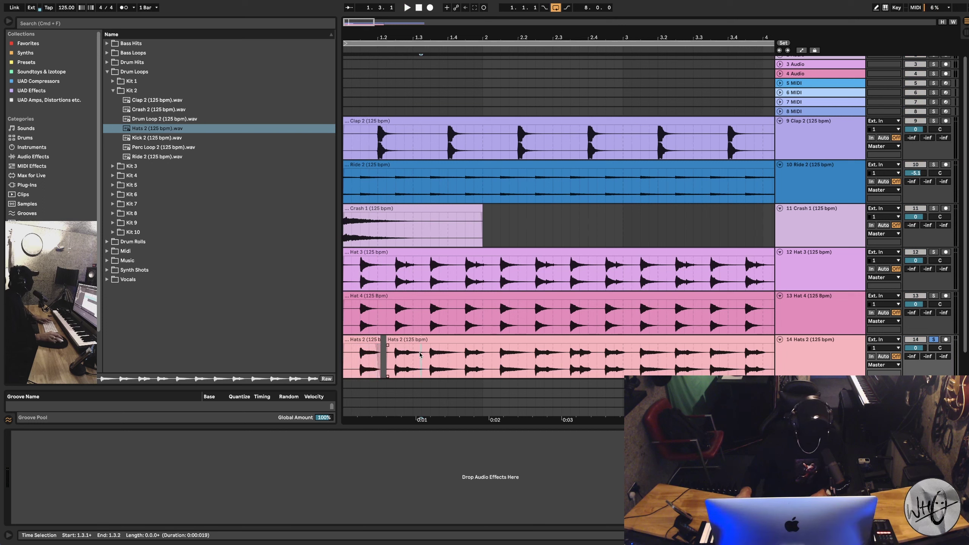
{"action": "key", "text": "Delete"}
{"action": "mouse_move", "coordinate": [423, 341]}
{"action": "left_mouse_down"}
{"action": "mouse_move", "coordinate": [430, 341]}
{"action": "mouse_move", "coordinate": [414, 346]}
{"action": "mouse_move", "coordinate": [439, 343]}
{"action": "left_mouse_up"}
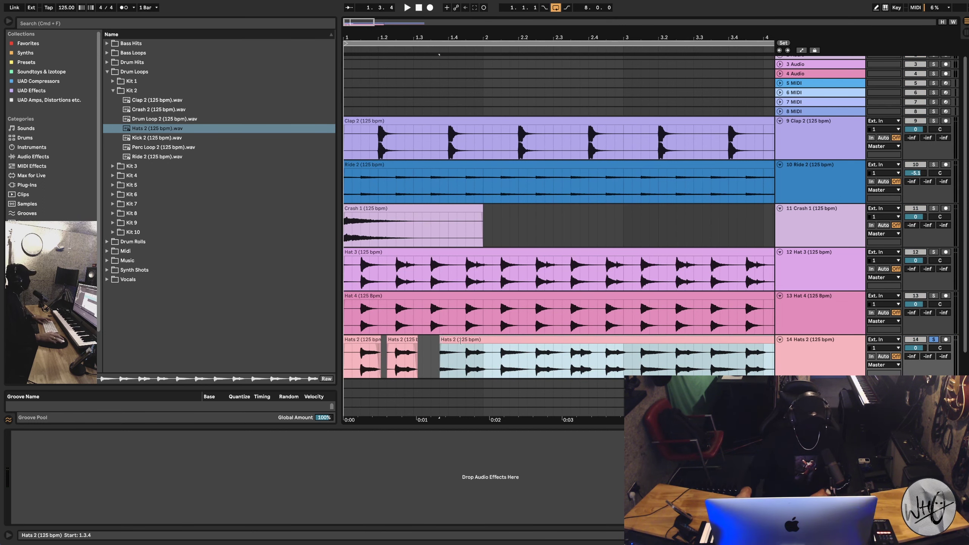
{"action": "left_click_drag", "start_coordinate": [440, 350], "coordinate": [501, 351]}
Try filling the gap after beat 1.3 on the Hats 2 track with pasted copies of the earlier hat pieces, and play it back.
{"action": "left_click", "coordinate": [366, 340]}
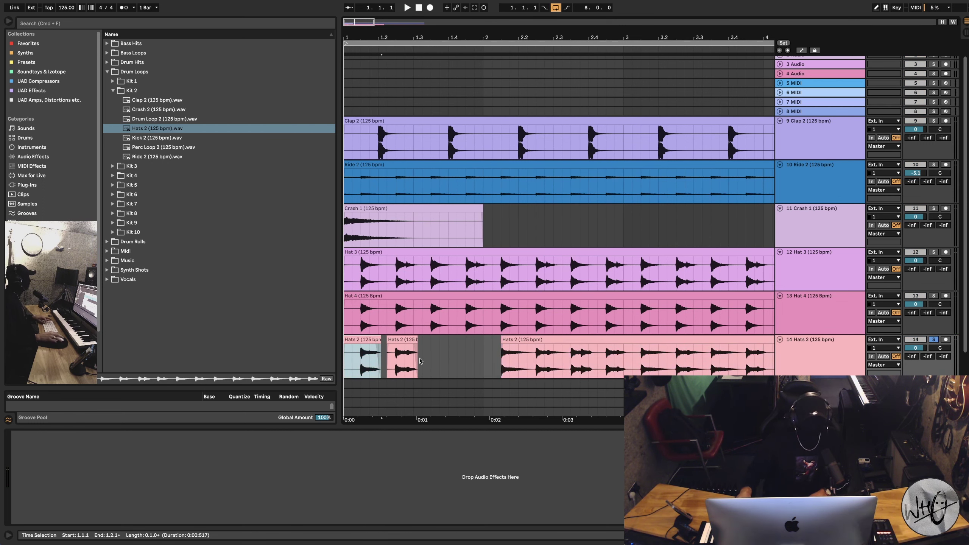
{"action": "left_click", "coordinate": [405, 373]}
{"action": "key", "text": "super+v"}
{"action": "mouse_move", "coordinate": [404, 343]}
{"action": "left_mouse_down"}
{"action": "mouse_move", "coordinate": [419, 341]}
{"action": "mouse_move", "coordinate": [409, 355]}
{"action": "mouse_move", "coordinate": [416, 354]}
{"action": "left_mouse_up"}
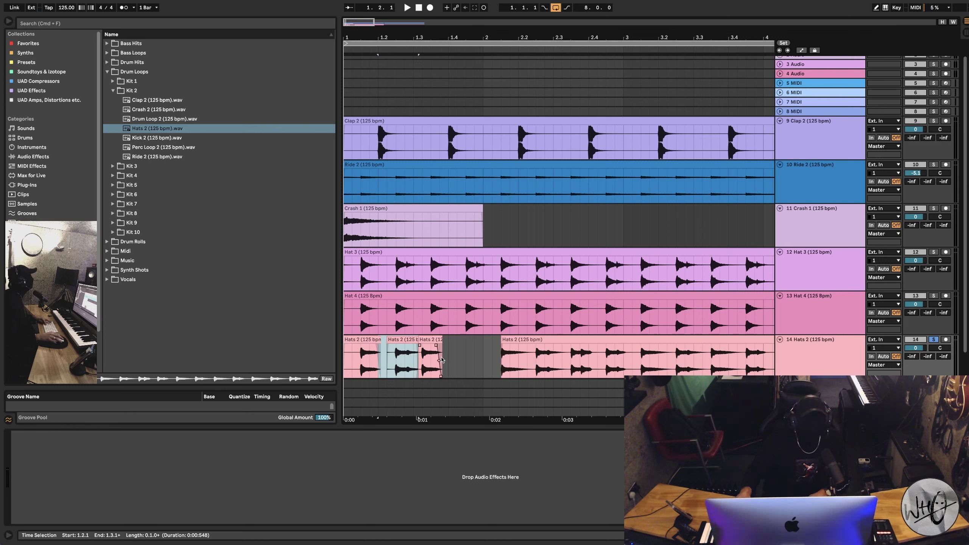
{"action": "left_click", "coordinate": [448, 360]}
{"action": "key", "text": "super+v"}
{"action": "left_click", "coordinate": [362, 339]}
{"action": "key", "text": "space"}
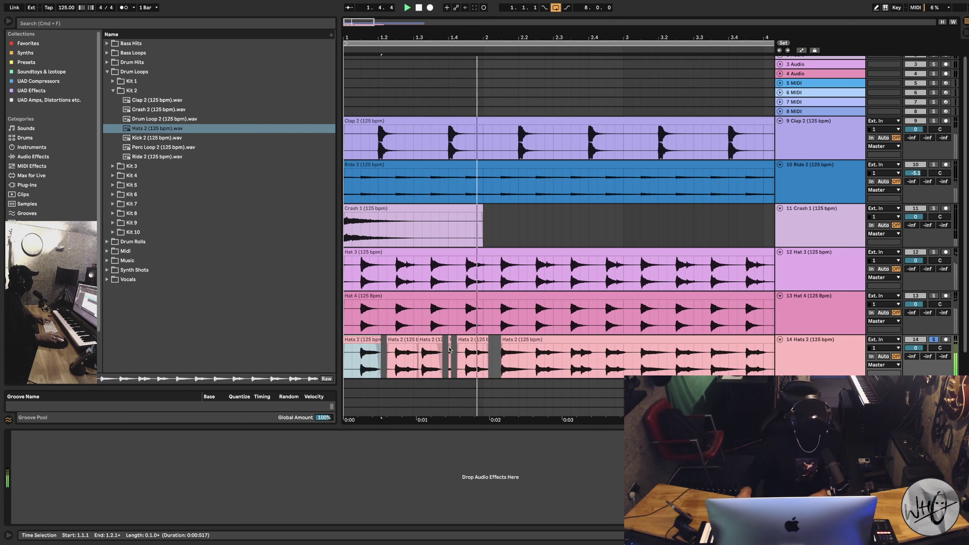
Delete the pasted hat fragments from the gap between beat 1.3 and bar 2 on the Hats 2 track.
{"action": "left_click", "coordinate": [474, 339]}
{"action": "key", "text": "Delete"}
{"action": "left_click", "coordinate": [431, 340]}
{"action": "key", "text": "Delete"}
{"action": "left_click", "coordinate": [449, 339]}
{"action": "key", "text": "Delete"}
Select the first two beats of the Hats 2 track, up to 1.3.1, and consolidate the pieces into one clip.
{"action": "left_click_drag", "start_coordinate": [419, 359], "coordinate": [283, 357]}
{"action": "left_click", "coordinate": [418, 359]}
{"action": "left_click_drag", "start_coordinate": [418, 359], "coordinate": [312, 356]}
{"action": "key", "text": "Delete"}
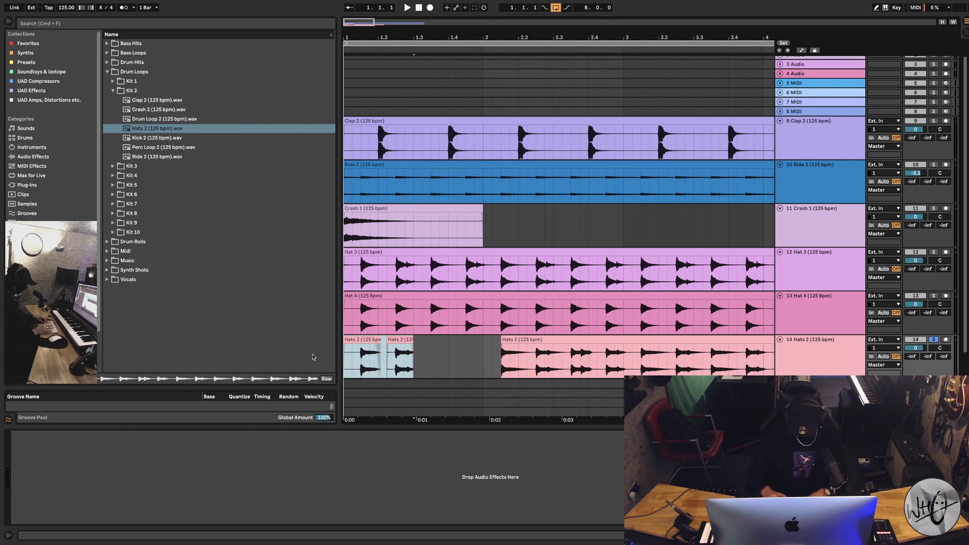
{"action": "key", "text": "super+j"}
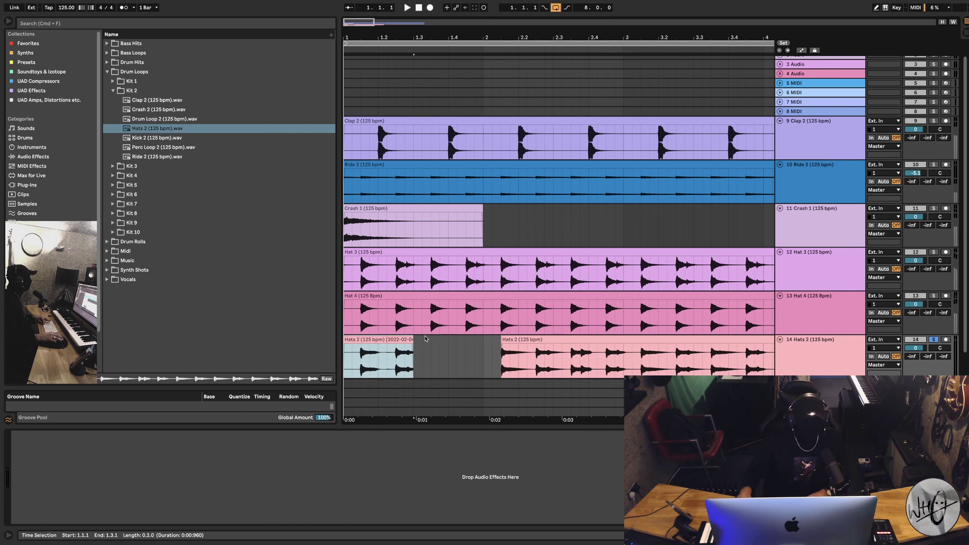
Duplicate the consolidated two-beat Hats 2 clip repeatedly until it fills the eight-bar loop during playback.
{"action": "key", "text": "space"}
{"action": "key", "text": "super+d"}
{"action": "key", "text": "super+d"}
{"action": "key", "text": "super+d"}
{"action": "key", "text": "super+d"}
{"action": "key", "text": "super+d"}
{"action": "key", "text": "super+d"}
{"action": "key", "text": "super+d"}
{"action": "left_click_drag", "start_coordinate": [452, 37], "coordinate": [450, 7]}
{"action": "key", "text": "super+d"}
{"action": "key", "text": "super+d"}
{"action": "key", "text": "super+d"}
{"action": "key", "text": "super+d"}
{"action": "key", "text": "super+d"}
{"action": "key", "text": "super+d"}
{"action": "key", "text": "super+d"}
{"action": "key", "text": "super+d"}
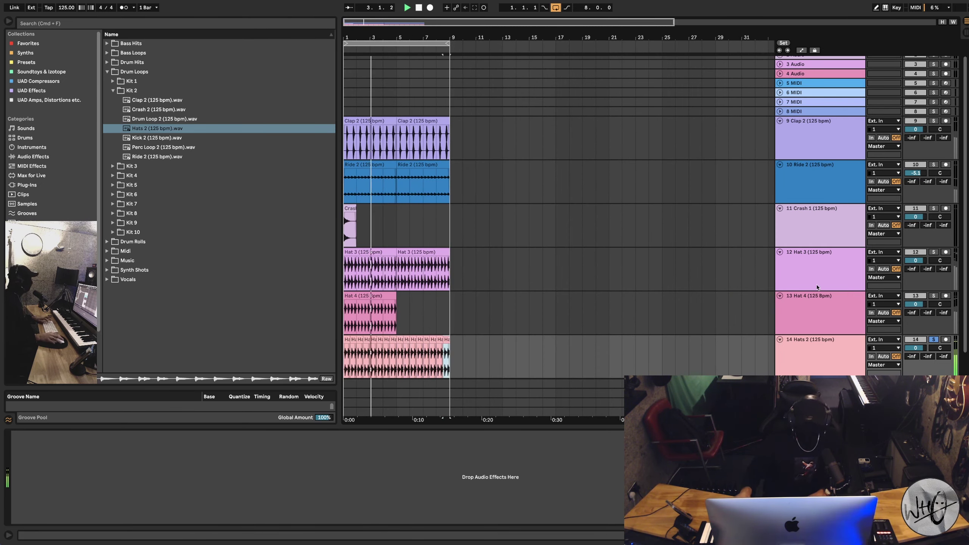
Solo the Hat 4 track as well, duplicate its clip to fill the eight bars, and set its volume to -3.4 dB.
{"action": "left_click", "coordinate": [933, 296], "text": "super"}
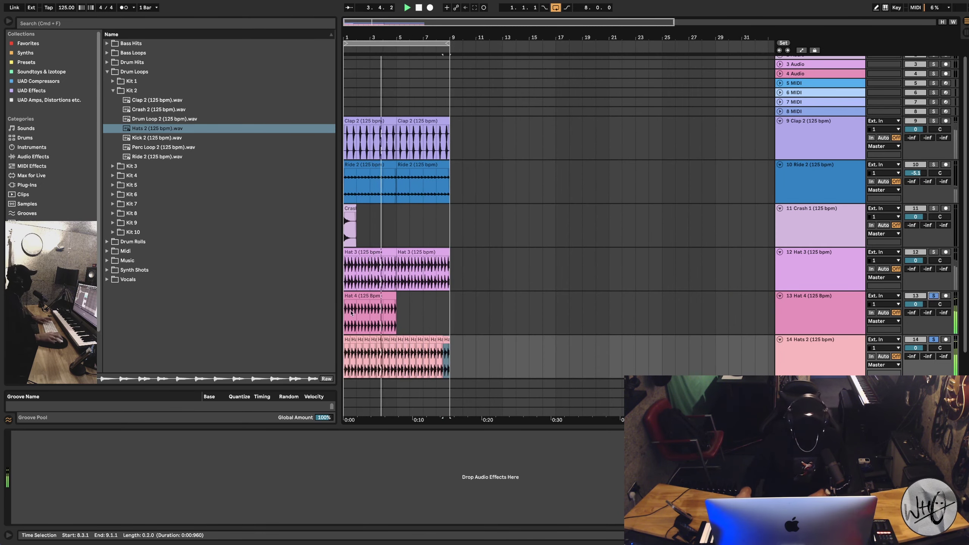
{"action": "left_click", "coordinate": [370, 304]}
{"action": "key", "text": "super+d"}
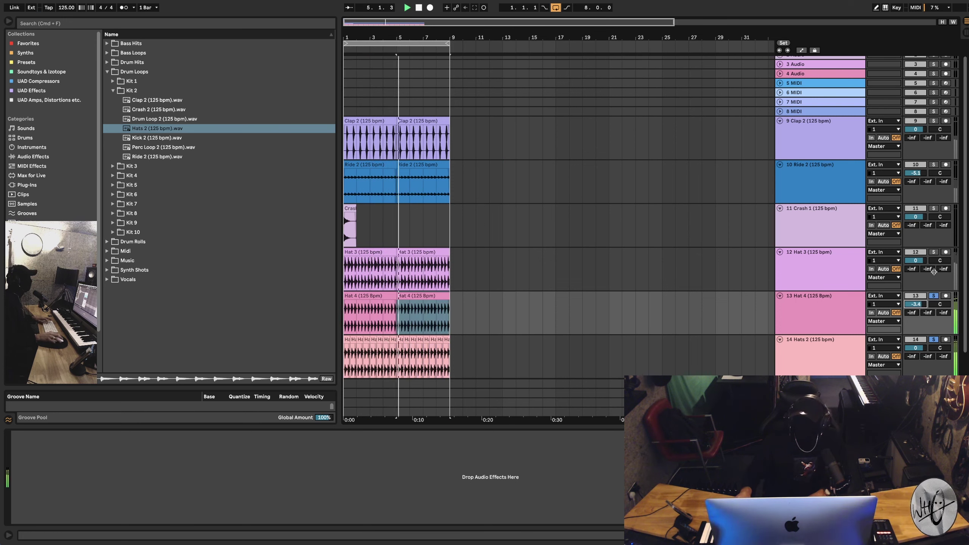
Solo Hat 3 as well, then turn off transient looping and set the transient envelope to 77 for both its clips.
{"action": "left_click", "coordinate": [934, 252], "text": "super"}
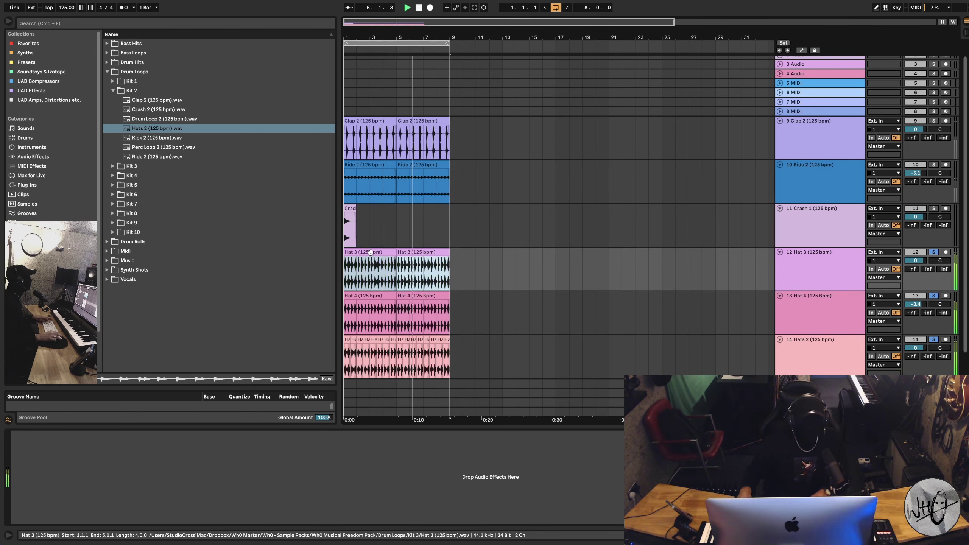
{"action": "key", "text": "shift+Tab"}
{"action": "left_click", "coordinate": [107, 491]}
{"action": "left_click", "coordinate": [105, 498]}
{"action": "left_click_drag", "start_coordinate": [125, 490], "coordinate": [126, 499]}
{"action": "key", "text": "space"}
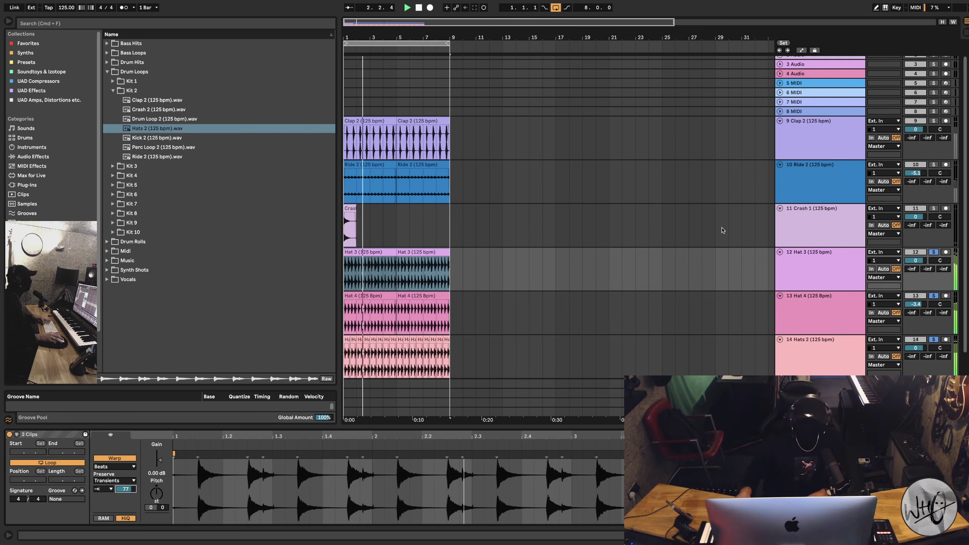
Add the Crash 1, Ride 2 and Clap 2 tracks to the solo during playback and set Ride 2's volume to -6.3 dB.
{"action": "key", "text": "space"}
{"action": "left_click", "coordinate": [933, 208]}
{"action": "left_click_drag", "start_coordinate": [410, 228], "coordinate": [268, 231]}
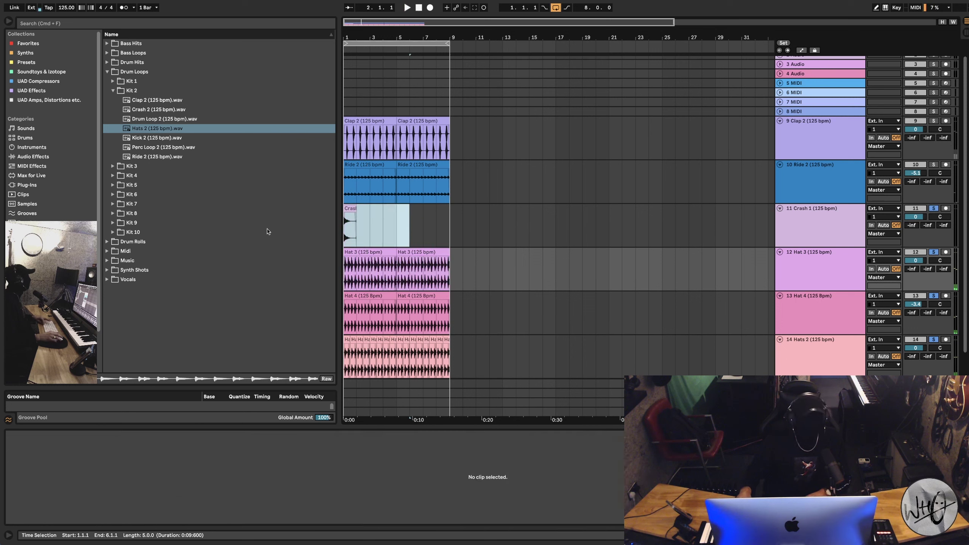
{"action": "left_click", "coordinate": [349, 225]}
{"action": "key", "text": "space"}
{"action": "left_click_drag", "start_coordinate": [354, 211], "coordinate": [355, 211]}
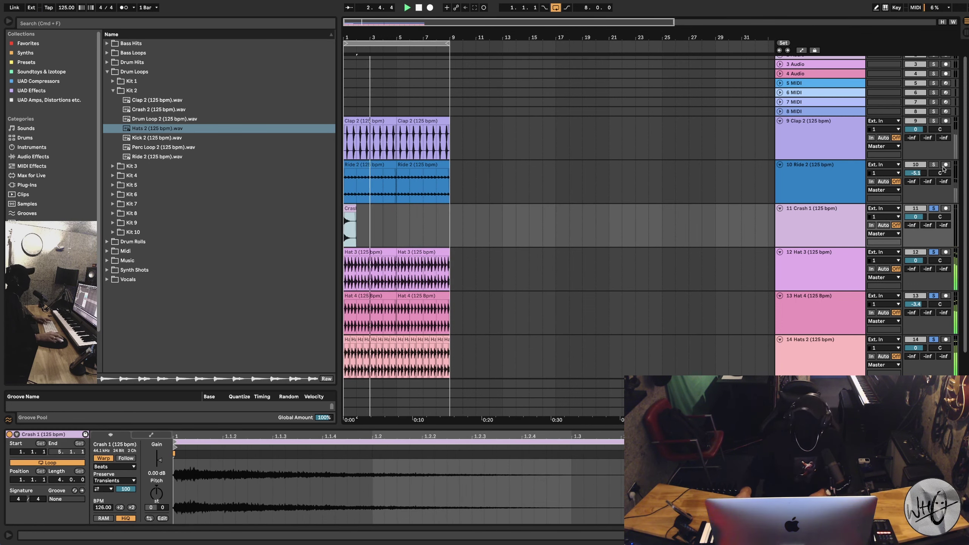
{"action": "left_click", "coordinate": [934, 164]}
{"action": "left_click", "coordinate": [933, 121]}
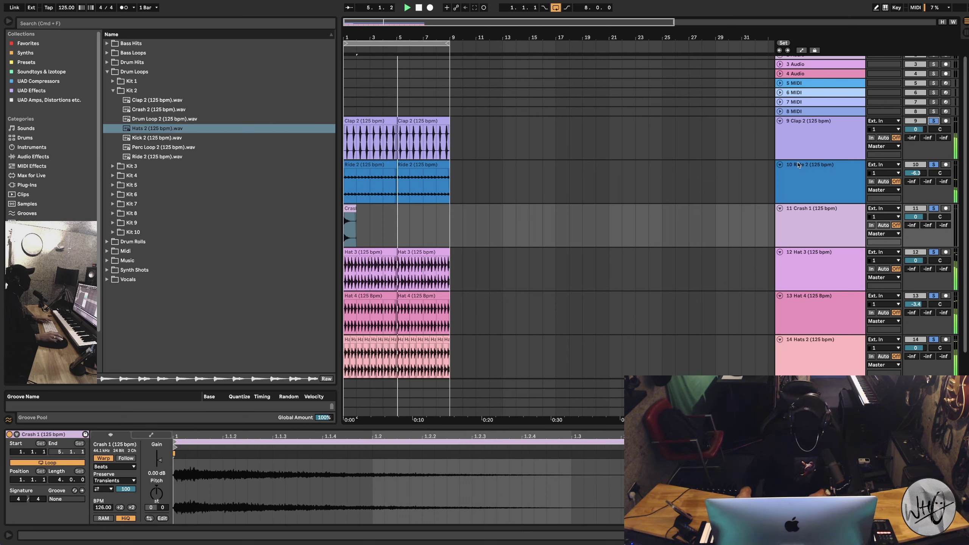
Lower the Hat 3 and Hat 4 tracks together to -4.8 dB and -8.2 dB.
{"action": "left_click", "coordinate": [814, 302]}
{"action": "left_click", "coordinate": [819, 267], "text": "shift"}
{"action": "left_click_drag", "start_coordinate": [915, 260], "coordinate": [915, 275]}
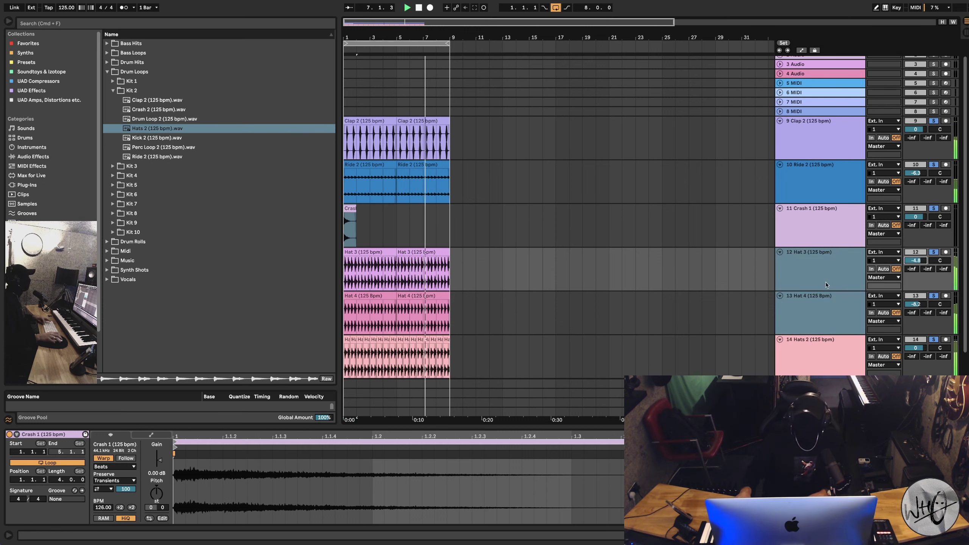
Fold the Hat 3, Hat 4 and Crash 1 tracks in the arrangement.
{"action": "left_click", "coordinate": [820, 297], "text": "shift"}
{"action": "left_click", "coordinate": [780, 253]}
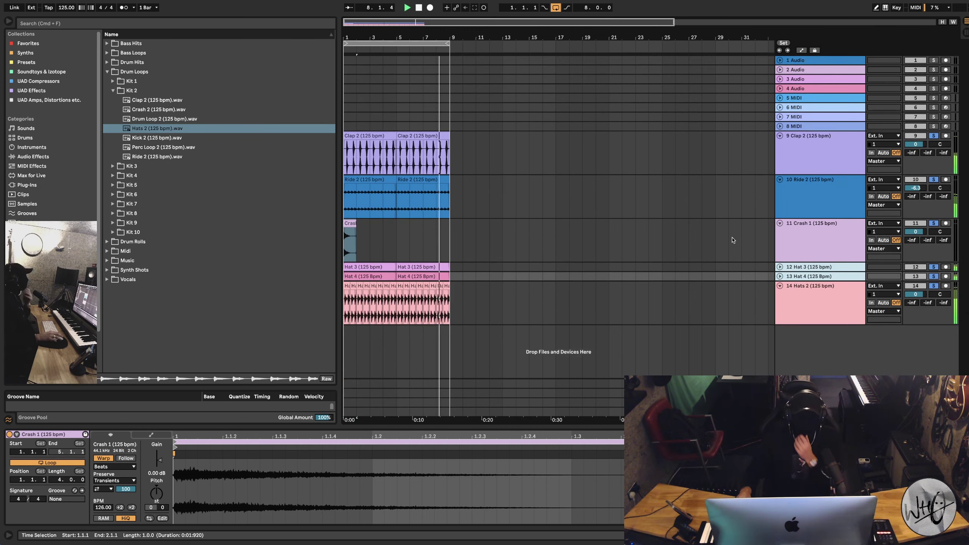
{"action": "left_click", "coordinate": [780, 223]}
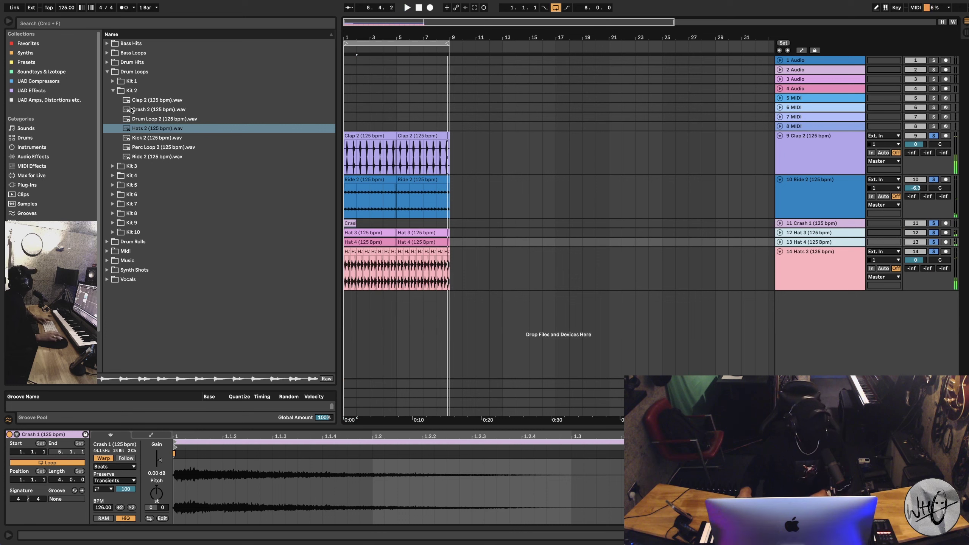
Audition the kick loops in Kits 2, 1 and 3, and place Kick 2 (125 bpm).wav on a new audio track at bar 1.
{"action": "left_click", "coordinate": [144, 138]}
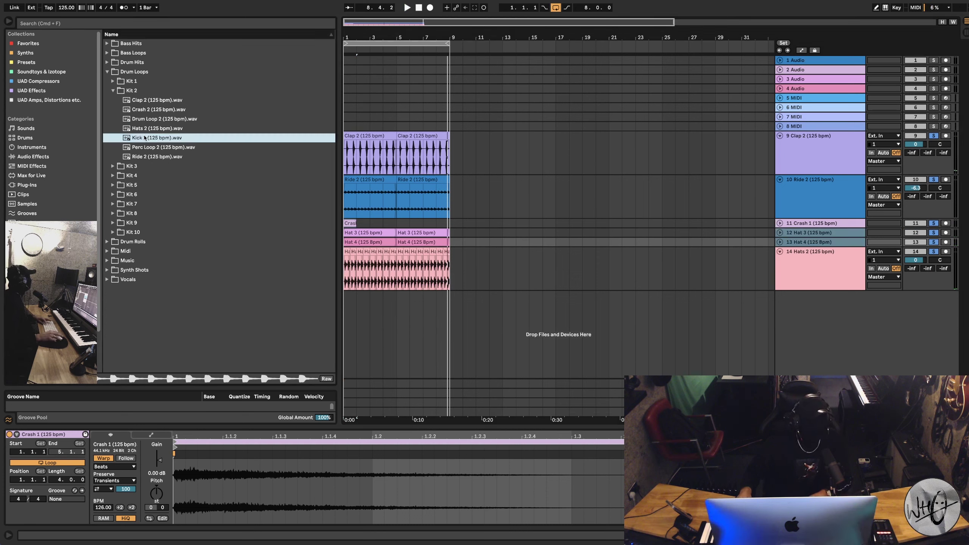
{"action": "left_click", "coordinate": [113, 81]}
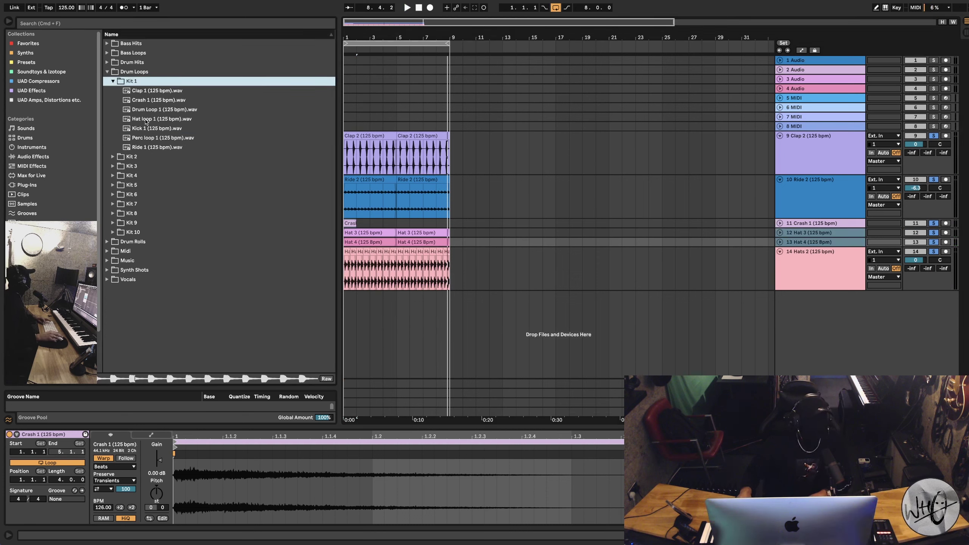
{"action": "left_click", "coordinate": [145, 128]}
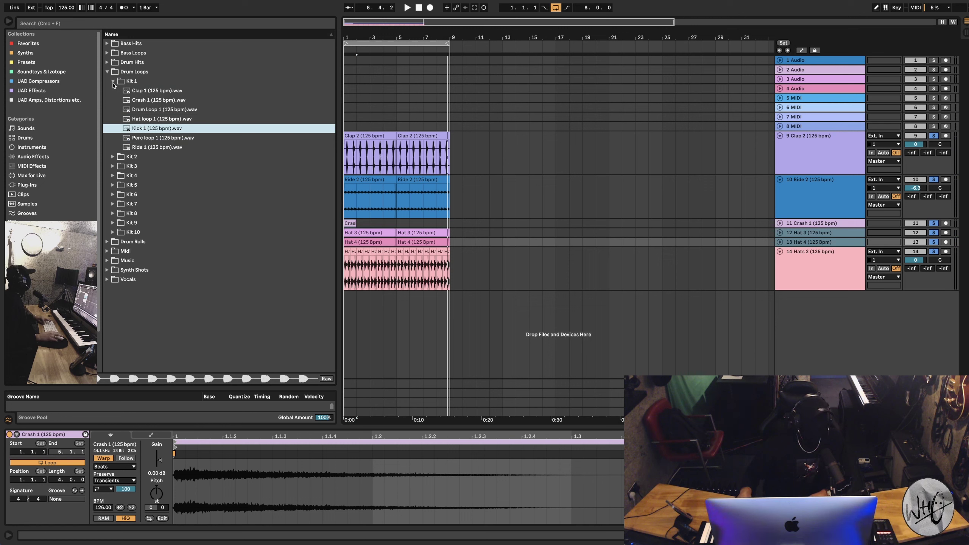
{"action": "left_click", "coordinate": [112, 82]}
{"action": "left_click", "coordinate": [113, 99]}
{"action": "left_click", "coordinate": [140, 147]}
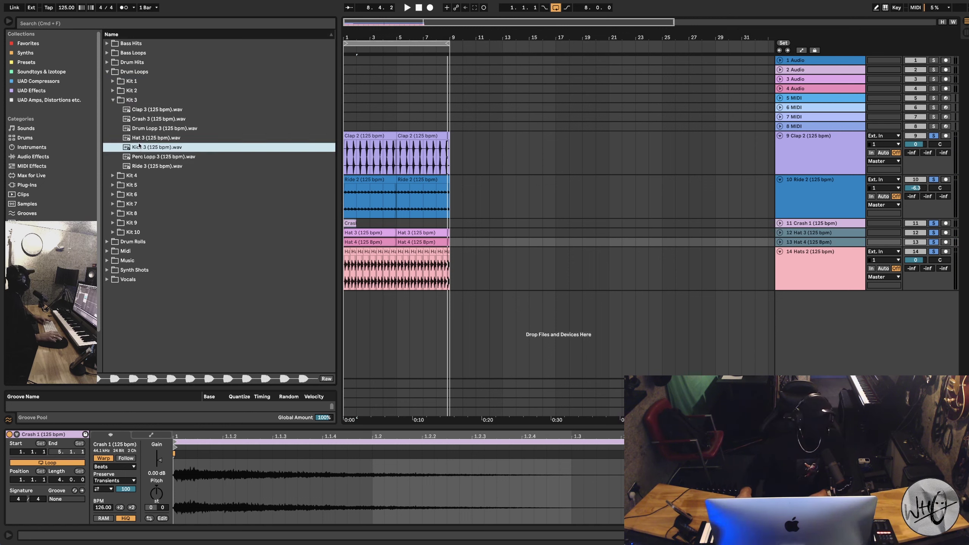
{"action": "left_click", "coordinate": [113, 99]}
{"action": "left_click", "coordinate": [113, 90]}
{"action": "left_click_drag", "start_coordinate": [140, 137], "coordinate": [346, 324]}
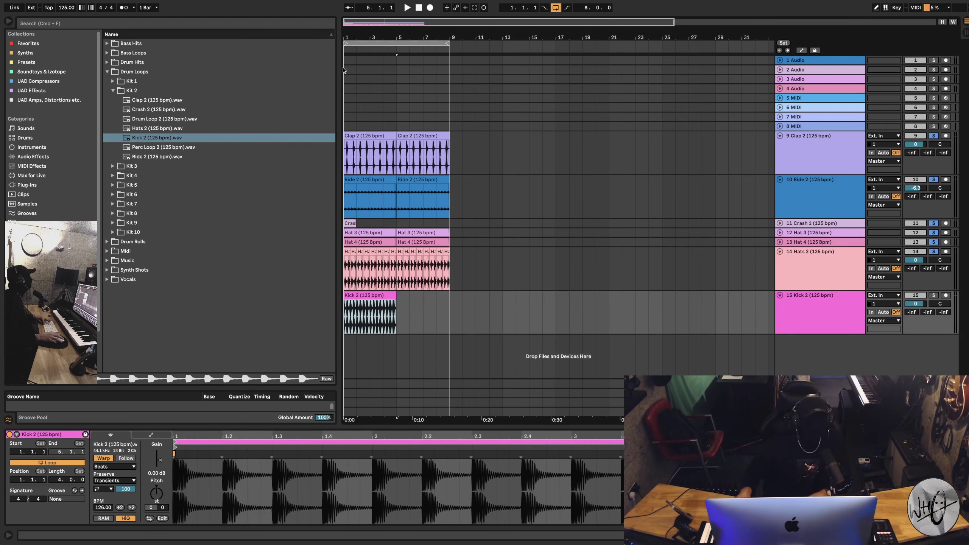
Remove the tail of the first Kick 2 hit between 1.1.4 and 1.2.1 and solo the track to hear the cut.
{"action": "key", "text": "z"}
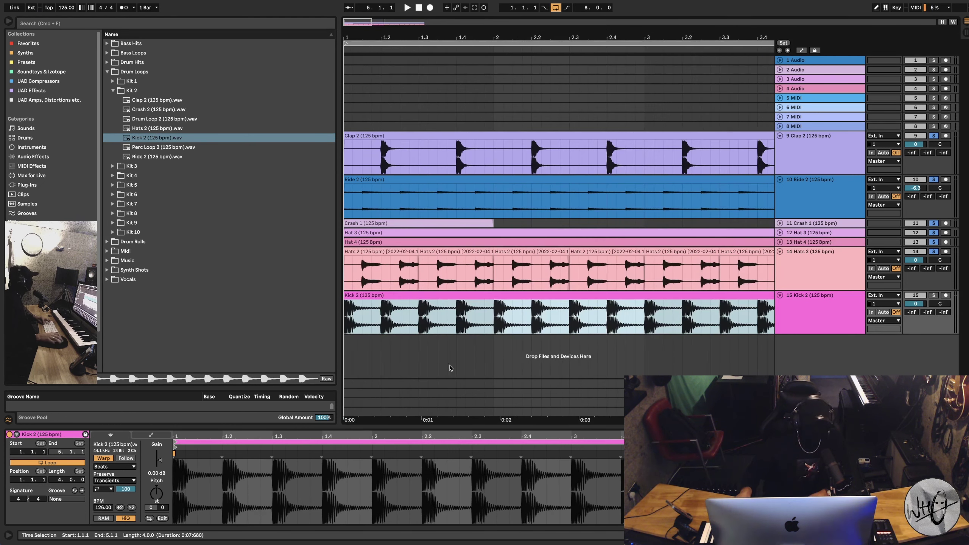
{"action": "left_click", "coordinate": [373, 313]}
{"action": "left_click_drag", "start_coordinate": [373, 310], "coordinate": [361, 307]}
{"action": "key", "text": "Delete"}
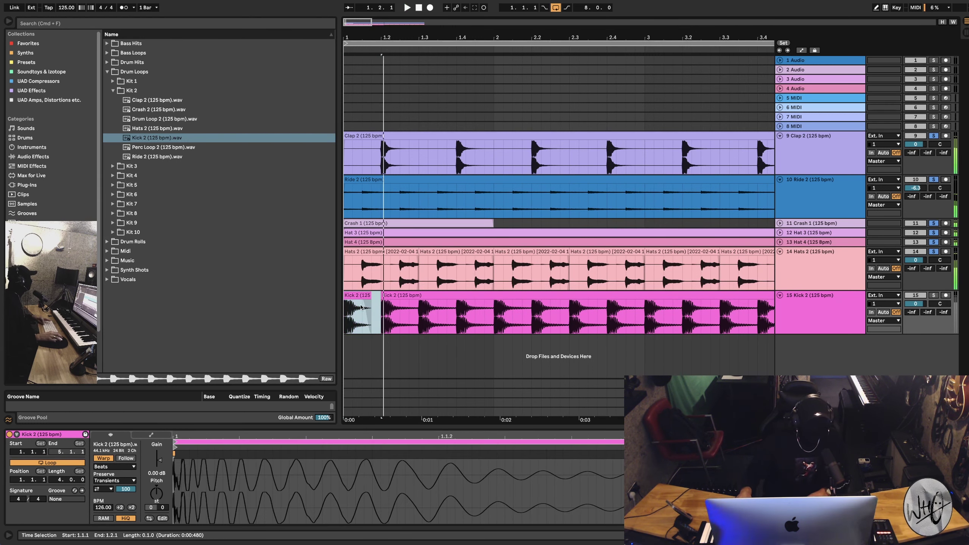
{"action": "key", "text": "s"}
{"action": "key", "text": "space"}
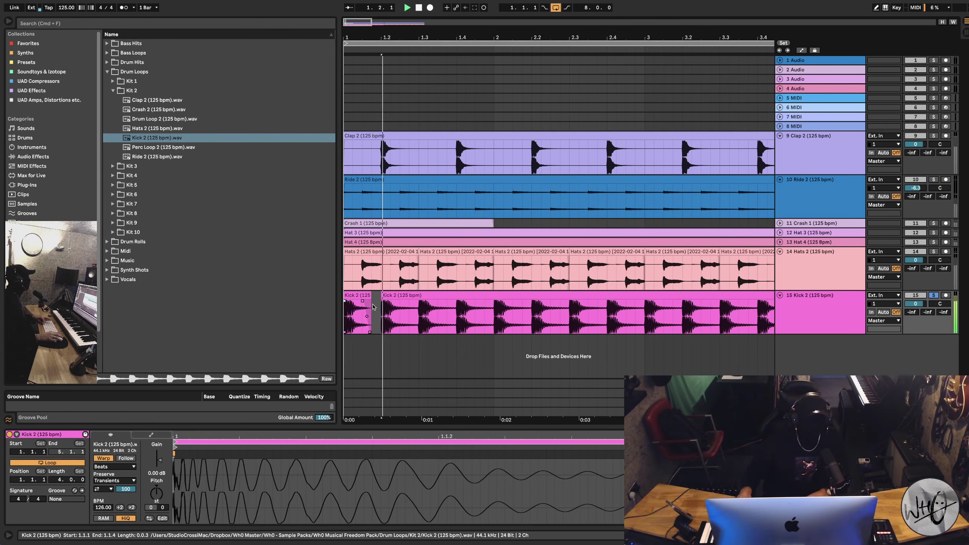
{"action": "key", "text": "space"}
{"action": "key", "text": "space"}
Consolidate the first beat of the kick into one clip and duplicate it to fill bar 1.
{"action": "left_click_drag", "start_coordinate": [380, 310], "coordinate": [336, 312]}
{"action": "key", "text": "super+j"}
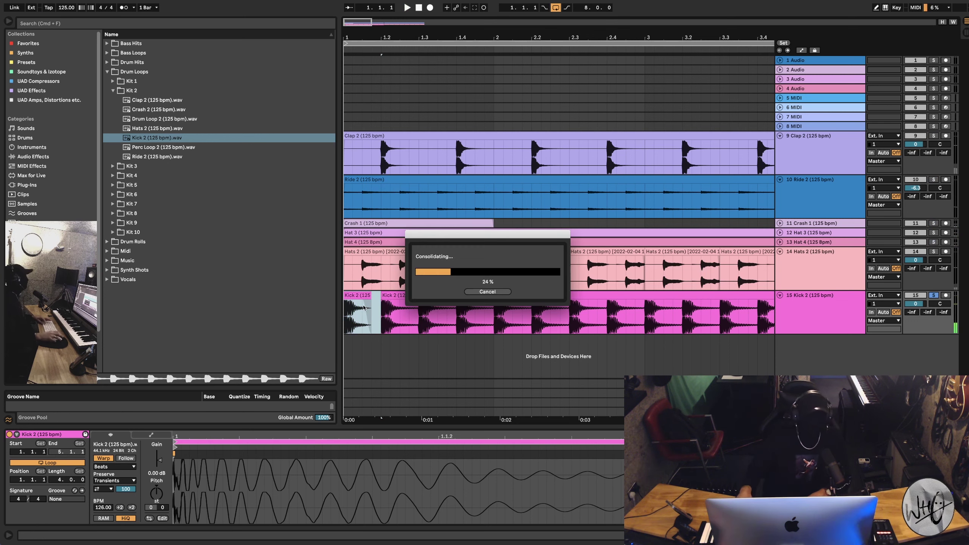
{"action": "key", "text": "super+d"}
{"action": "key", "text": "super+d"}
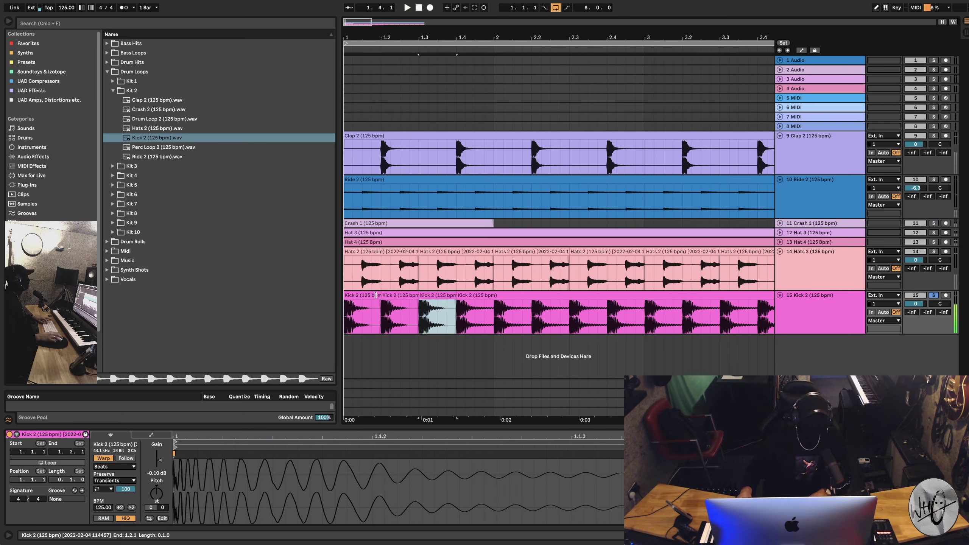
{"action": "key", "text": "super+d"}
Duplicate bar 1's four kick clips bar by bar through the end of bar 8.
{"action": "left_click", "coordinate": [372, 295], "text": "shift"}
{"action": "left_click_drag", "start_coordinate": [384, 37], "coordinate": [378, 9]}
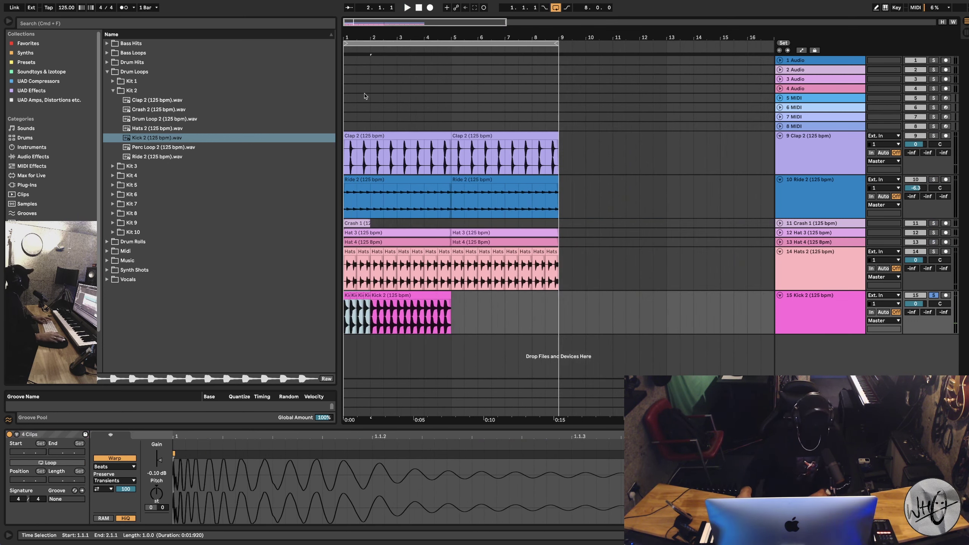
{"action": "key", "text": "super+d"}
{"action": "key", "text": "super+d"}
{"action": "key", "text": "super+d"}
{"action": "key", "text": "super+d"}
{"action": "key", "text": "super+d"}
{"action": "key", "text": "super+d"}
{"action": "key", "text": "super+d"}
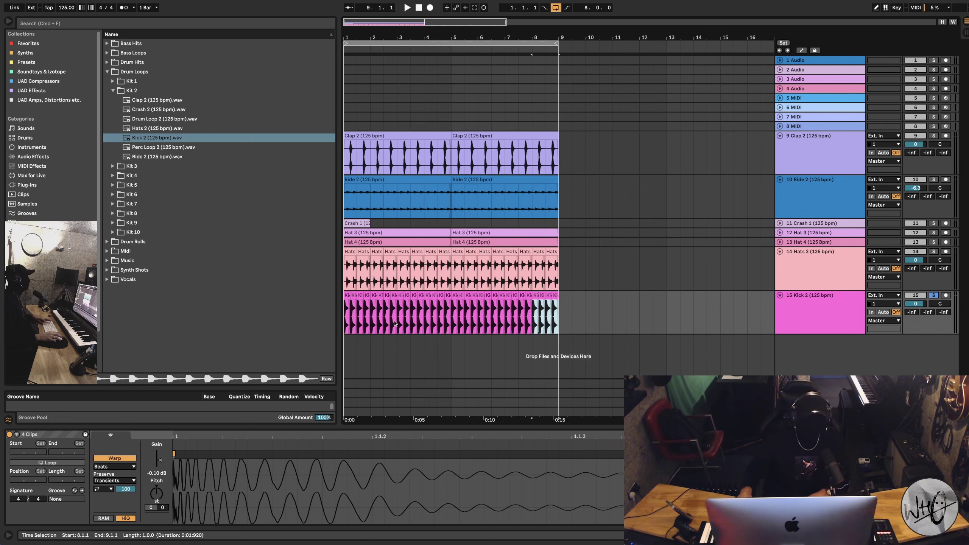
Play the loop, unsolo the Kick 2 track and move it above the Clap 2 track.
{"action": "left_click_drag", "start_coordinate": [410, 322], "coordinate": [345, 323]}
{"action": "key", "text": "space"}
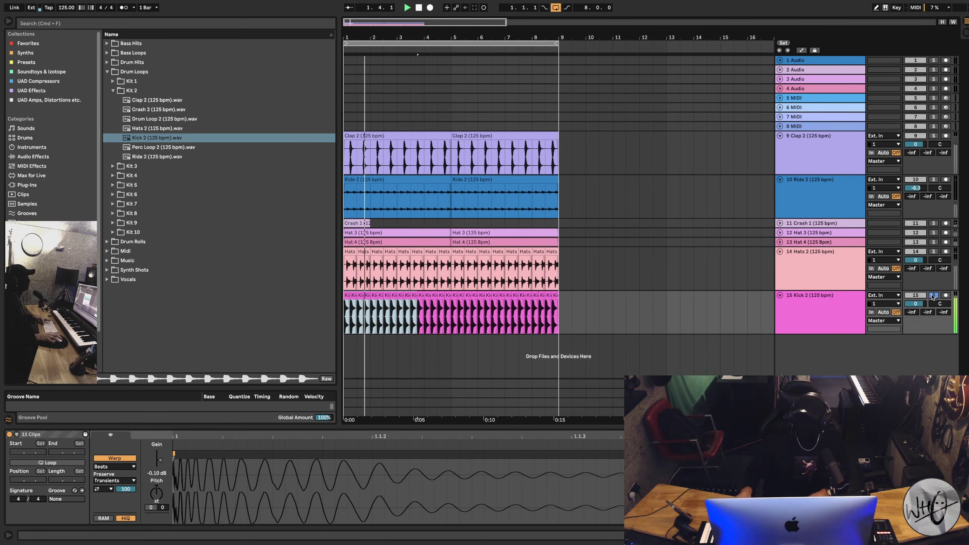
{"action": "left_click", "coordinate": [934, 296]}
{"action": "left_click_drag", "start_coordinate": [924, 136], "coordinate": [925, 135]}
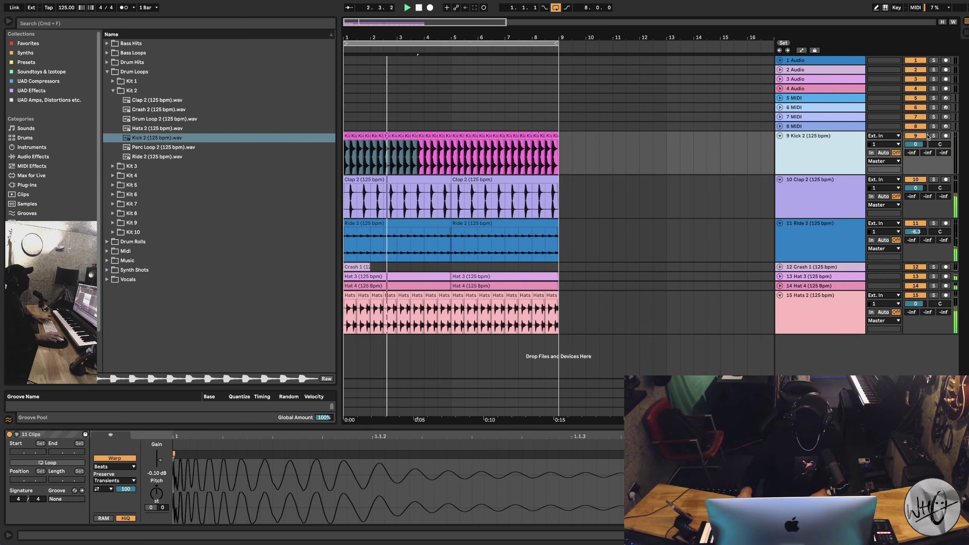
Solo Kick 2, Clap 2, Ride 2, Crash 1, Hat 3, Hat 4 and Hats 2 cumulatively during playback, and fold all tracks.
{"action": "left_click", "coordinate": [933, 136]}
{"action": "left_click", "coordinate": [933, 179], "text": "super"}
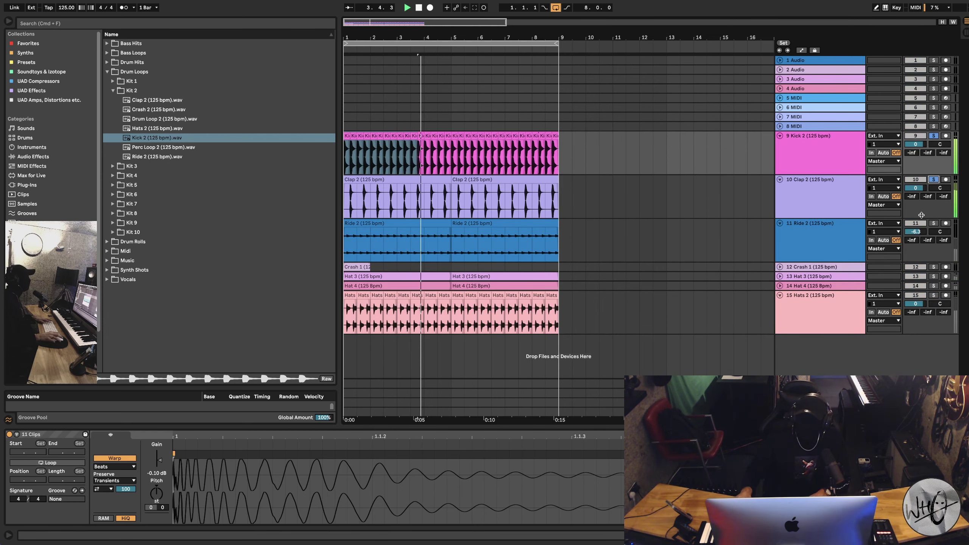
{"action": "left_click", "coordinate": [934, 223]}
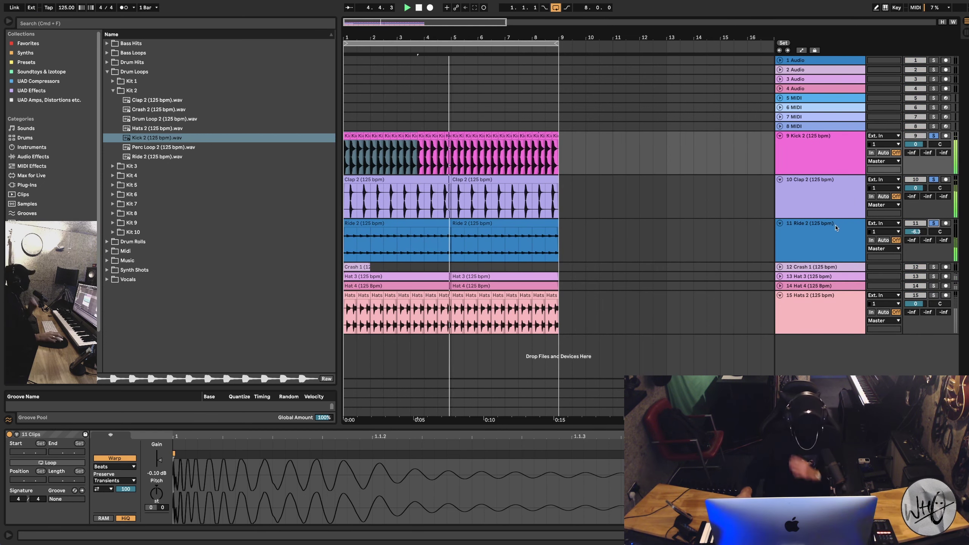
{"action": "left_click", "coordinate": [933, 267]}
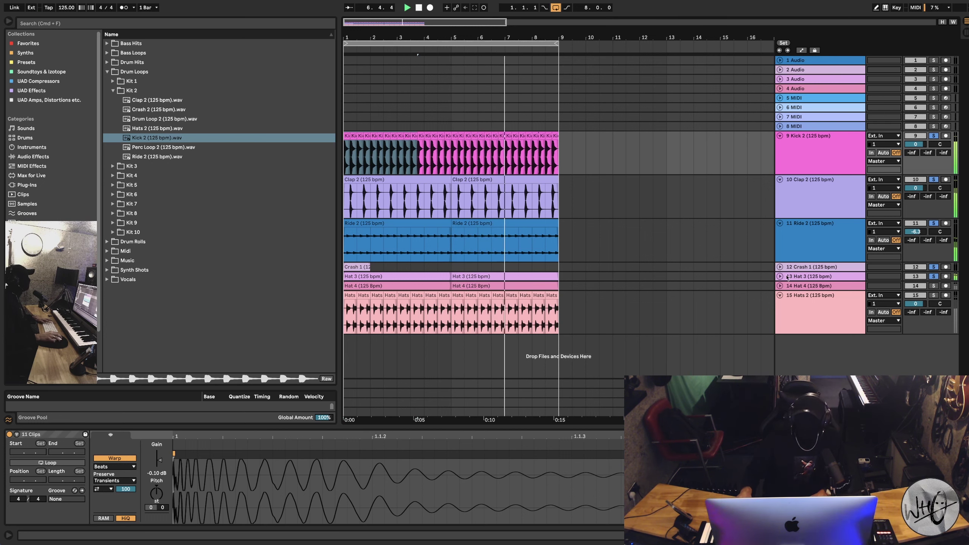
{"action": "left_click", "coordinate": [780, 276]}
{"action": "left_click", "coordinate": [934, 320]}
{"action": "left_click", "coordinate": [934, 330]}
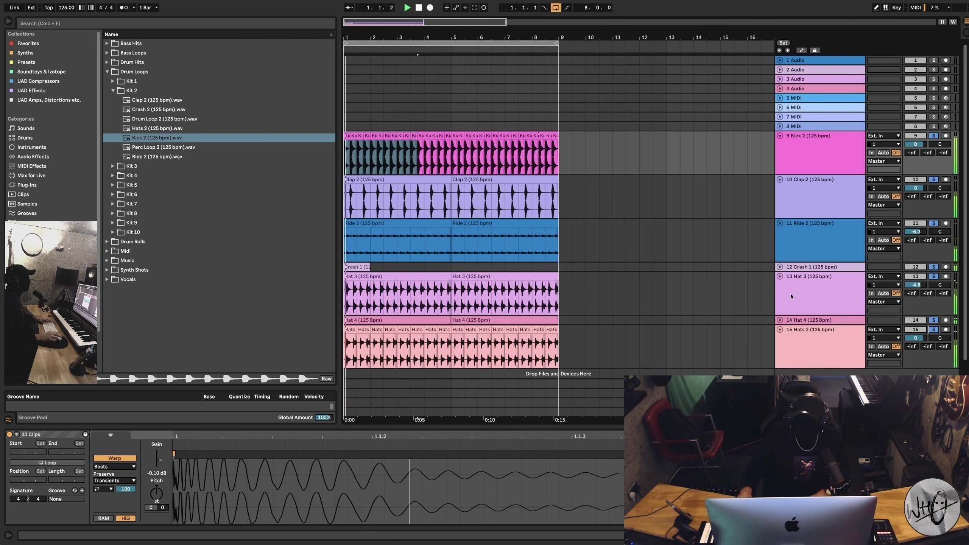
{"action": "left_click", "coordinate": [793, 286]}
{"action": "left_click", "coordinate": [781, 276], "text": "alt"}
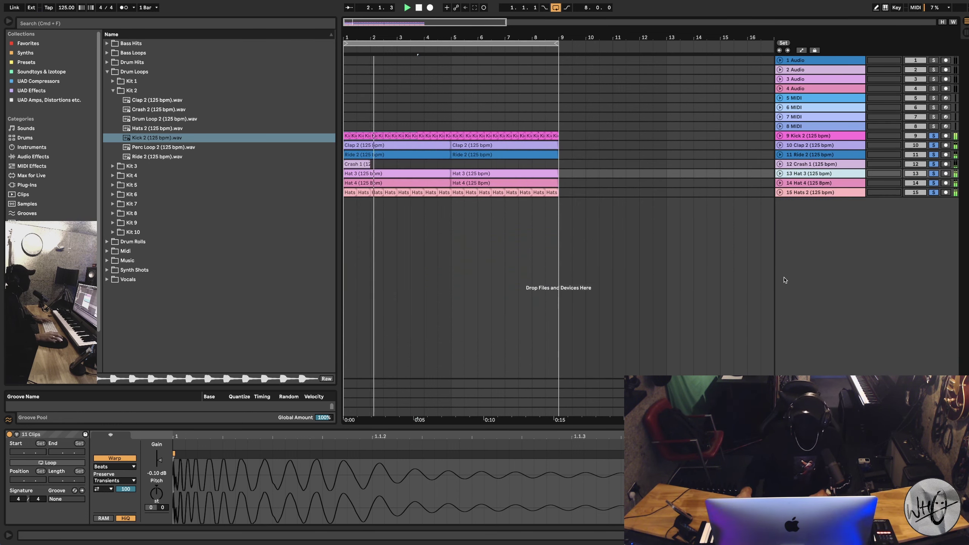
Audition the Kit 5 and Kit 6 kicks and replace the clips on the Kick 2 track with Kick 5 (125 Bpm) across all eight bars.
{"action": "left_click", "coordinate": [112, 186]}
{"action": "left_click", "coordinate": [145, 156]}
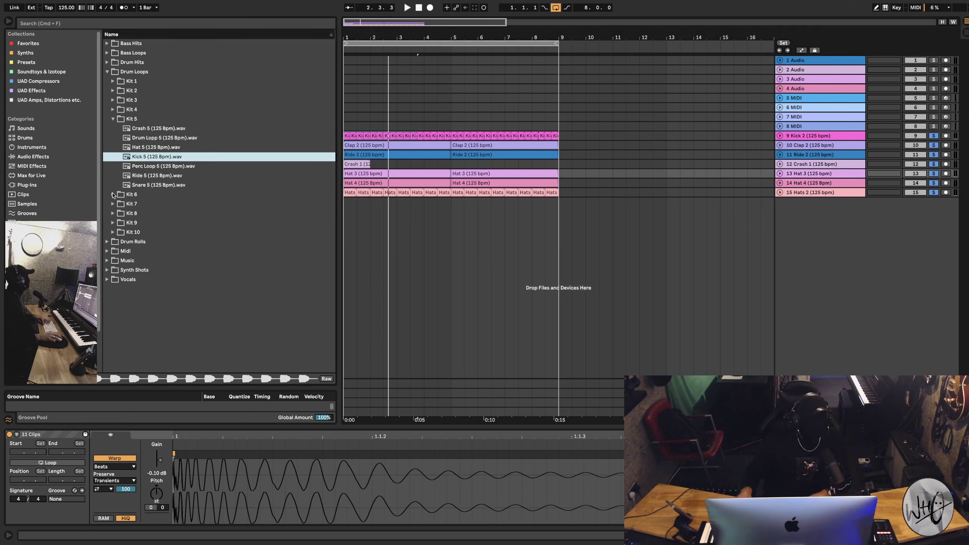
{"action": "left_click", "coordinate": [113, 194]}
{"action": "left_click", "coordinate": [148, 165]}
{"action": "left_click", "coordinate": [146, 177]}
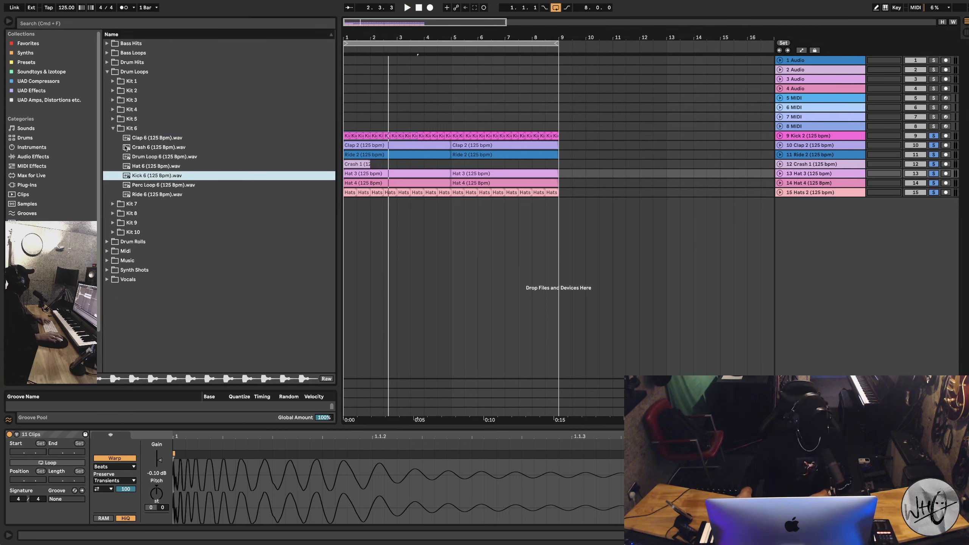
{"action": "left_click", "coordinate": [113, 119]}
{"action": "left_click", "coordinate": [145, 156]}
{"action": "left_click_drag", "start_coordinate": [145, 156], "coordinate": [351, 135]}
{"action": "key", "text": "space"}
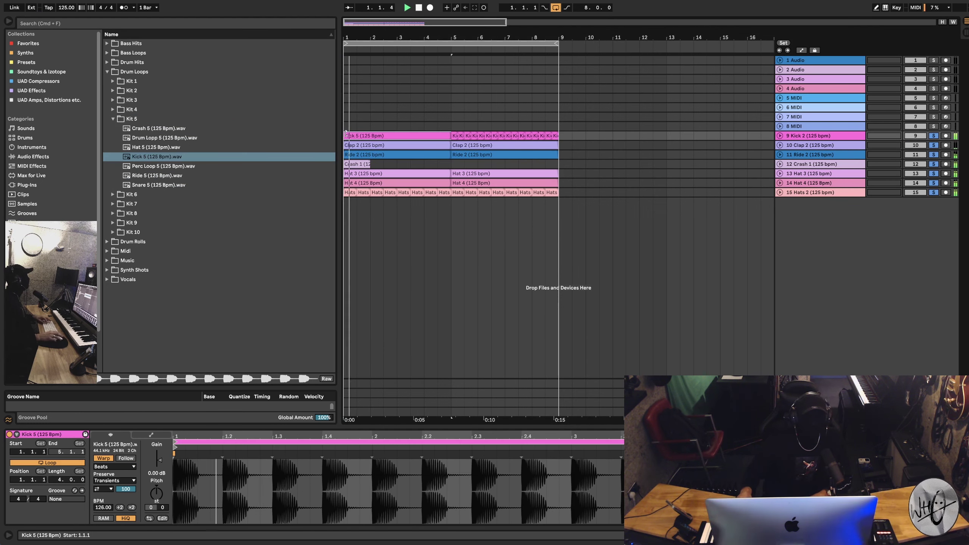
Clear all track solos and delete the eight empty audio and MIDI tracks above Kick 2.
{"action": "left_click", "coordinate": [933, 136]}
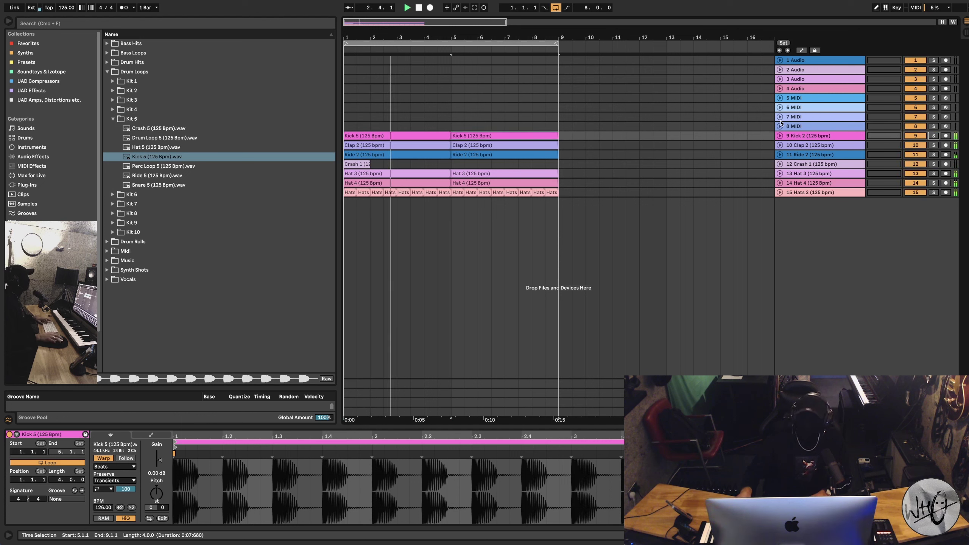
{"action": "left_click", "coordinate": [812, 61]}
{"action": "key", "text": "Delete"}
{"action": "key", "text": "Delete"}
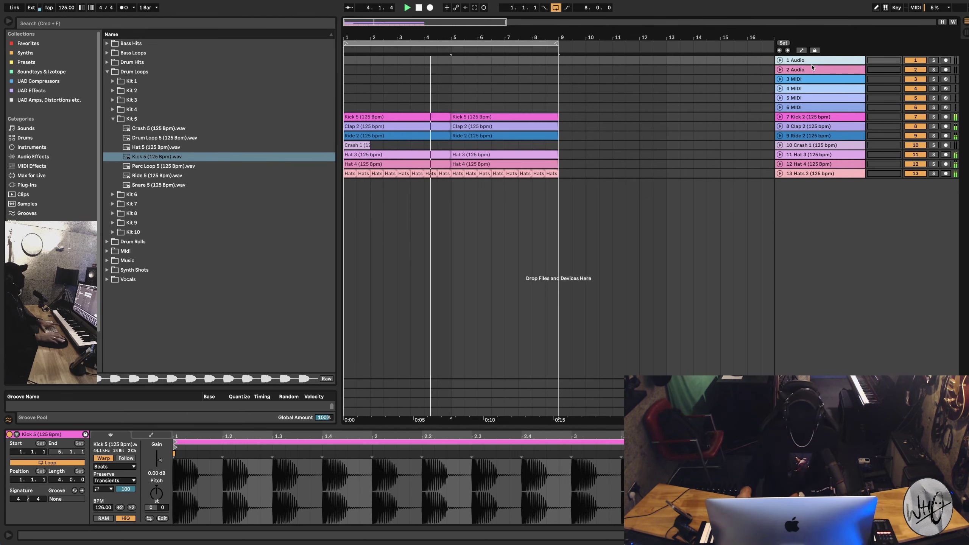
{"action": "key", "text": "Delete"}
{"action": "key", "text": "Delete"}
{"action": "key", "text": "Delete"}
{"action": "key", "text": "Delete"}
{"action": "key", "text": "Delete"}
{"action": "key", "text": "Delete"}
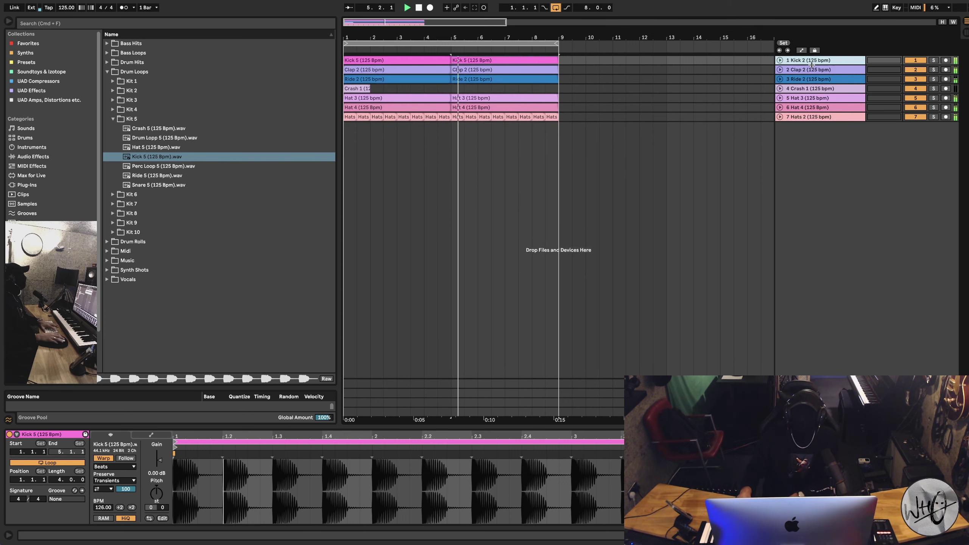
Audition the Kit 10 loops and place Perc Loop 10 (125 Bpm).wav on a new track below Hats 2 at bar 1.
{"action": "left_click", "coordinate": [806, 117]}
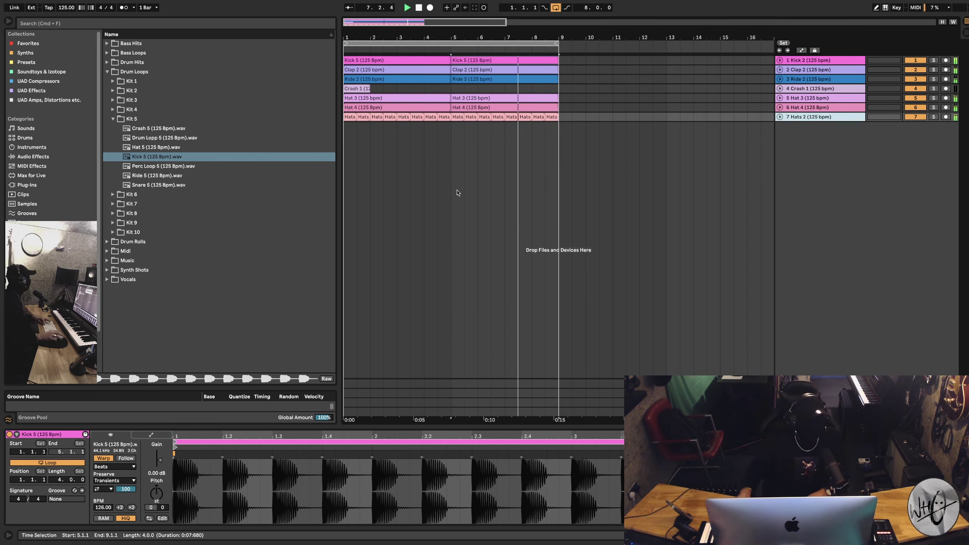
{"action": "left_click", "coordinate": [156, 232]}
{"action": "left_click", "coordinate": [192, 178]}
{"action": "left_click", "coordinate": [179, 194]}
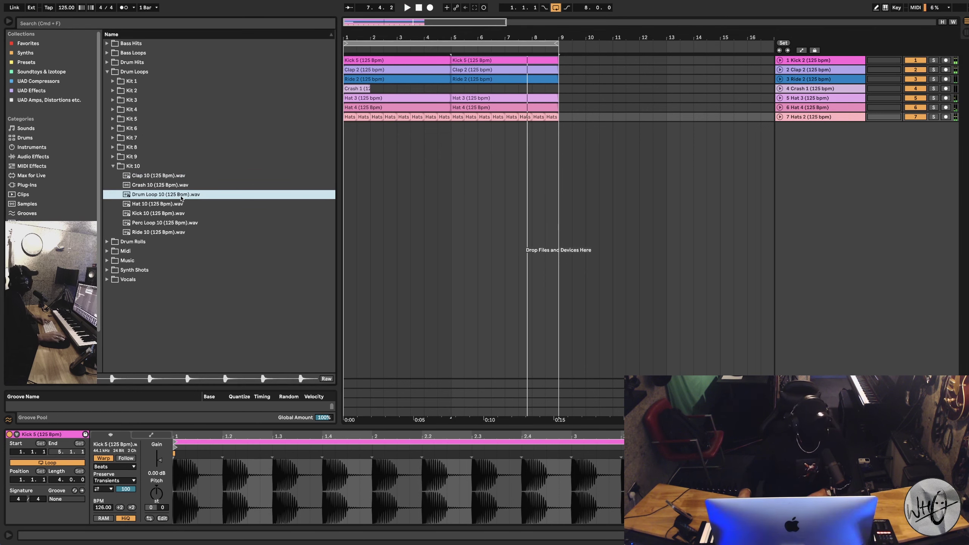
{"action": "left_click", "coordinate": [171, 214]}
{"action": "left_click", "coordinate": [162, 224]}
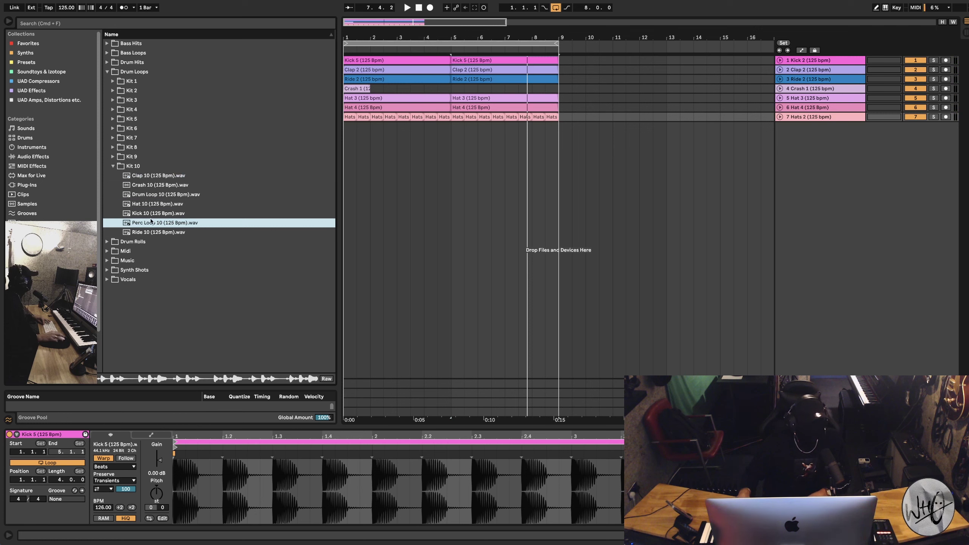
{"action": "left_click_drag", "start_coordinate": [149, 223], "coordinate": [347, 143]}
Split the Perc Loop 10 clip and delete everything except the short slice from 1.3.1 to 1.3.3.
{"action": "left_click_drag", "start_coordinate": [354, 37], "coordinate": [353, 41]}
{"action": "left_click", "coordinate": [359, 138]}
{"action": "left_click_drag", "start_coordinate": [375, 150], "coordinate": [390, 151]}
{"action": "key", "text": "super+e"}
{"action": "left_click", "coordinate": [404, 125]}
{"action": "key", "text": "Delete"}
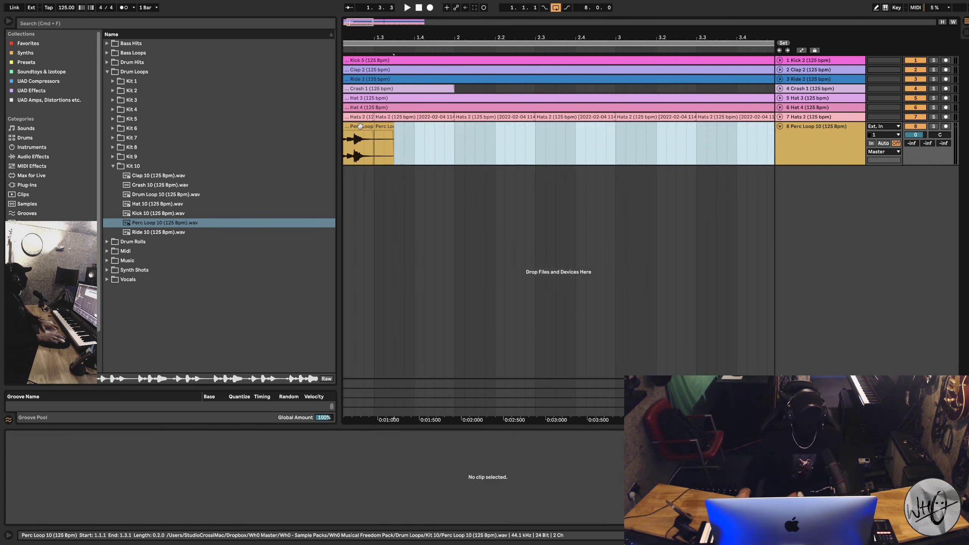
{"action": "left_click", "coordinate": [366, 125]}
{"action": "key", "text": "Delete"}
{"action": "left_click", "coordinate": [378, 125]}
{"action": "key", "text": "space"}
Solo the Perc Loop 10 track, repeat its slice from beat 1.3 onward, and copy the repeated slices to the start of bar 1.
{"action": "left_click_drag", "start_coordinate": [385, 35], "coordinate": [385, 24]}
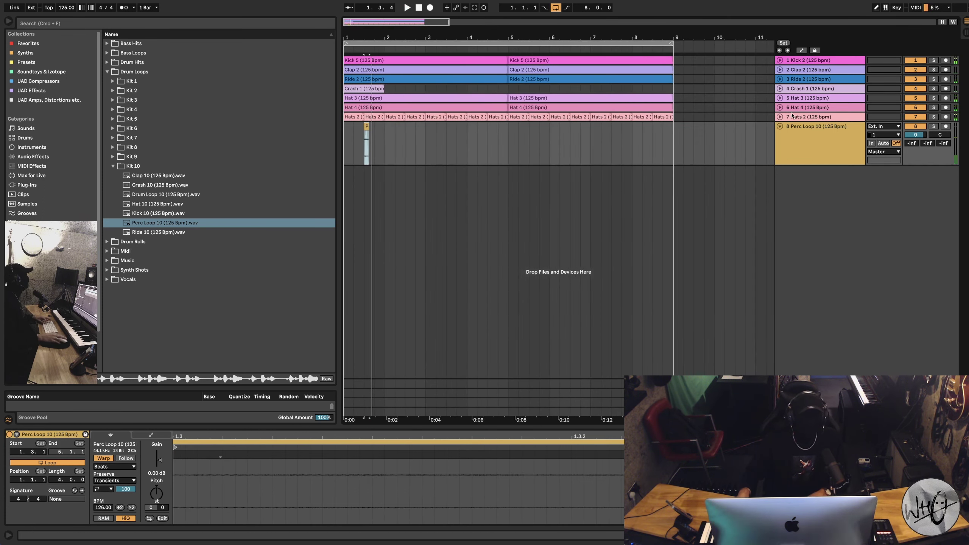
{"action": "left_click", "coordinate": [933, 126]}
{"action": "key", "text": "super+d"}
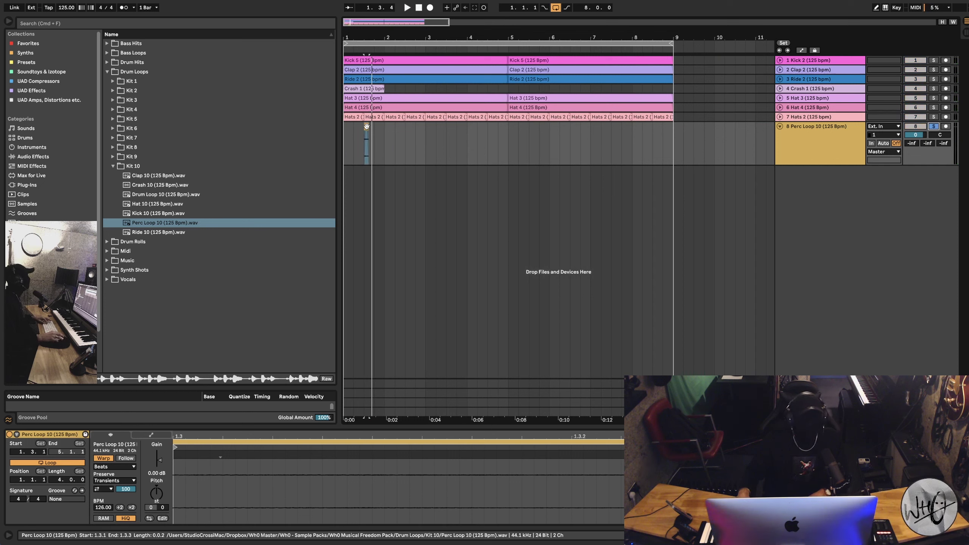
{"action": "key", "text": "super+d"}
{"action": "key", "text": "super+d"}
{"action": "left_click_drag", "start_coordinate": [368, 141], "coordinate": [365, 140]}
{"action": "key", "text": "super+c"}
{"action": "left_click", "coordinate": [344, 141]}
{"action": "key", "text": "super+v"}
Duplicate the Perc Loop 10 slices along their track until they fill all eight bars.
{"action": "key", "text": "super+d"}
{"action": "key", "text": "super+d"}
{"action": "key", "text": "super+d"}
{"action": "key", "text": "super+d"}
{"action": "key", "text": "super+d"}
{"action": "key", "text": "super+d"}
{"action": "key", "text": "super+d"}
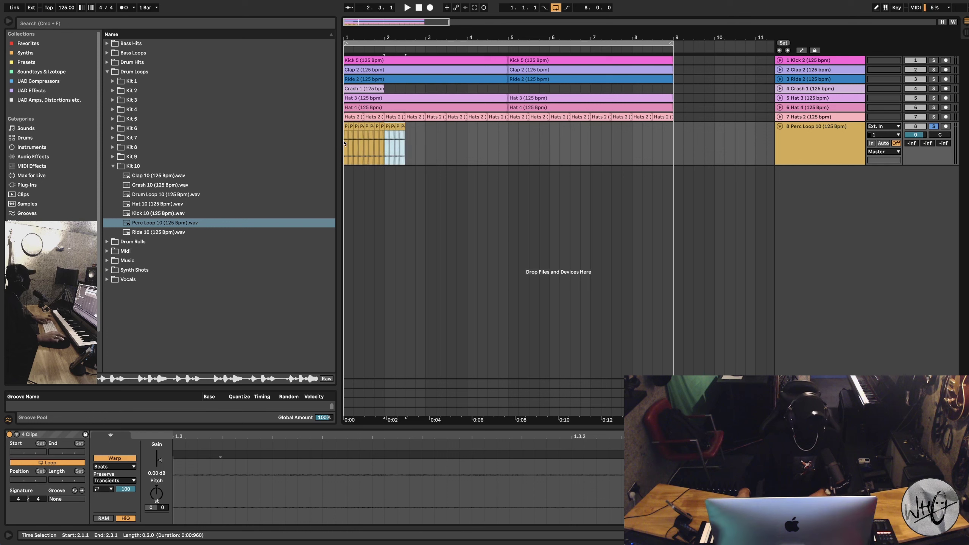
{"action": "left_click_drag", "start_coordinate": [415, 143], "coordinate": [346, 144]}
{"action": "key", "text": "space"}
{"action": "left_click_drag", "start_coordinate": [510, 143], "coordinate": [422, 142]}
{"action": "key", "text": "super+d"}
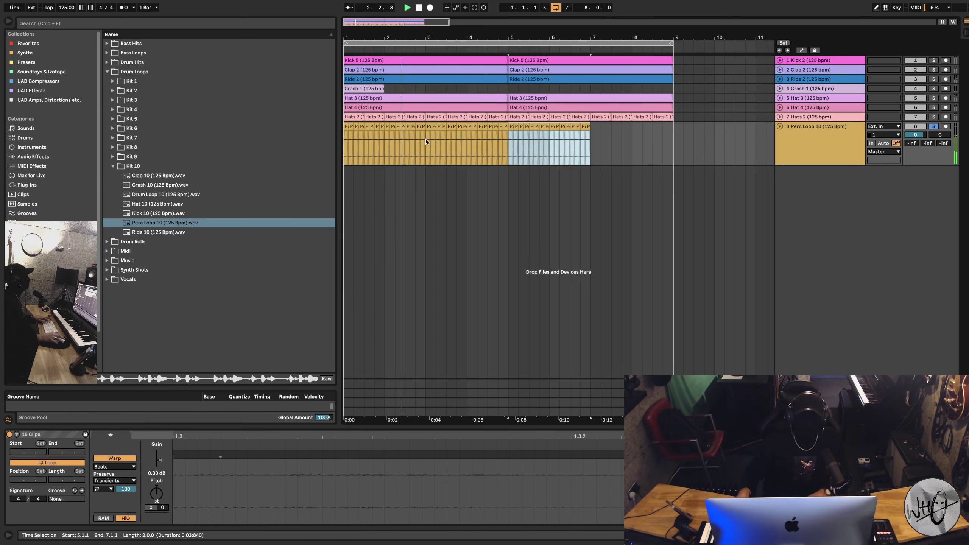
{"action": "key", "text": "super+d"}
Insert FabFilter Pro-Q 3 on the Perc Loop 10 track, adjust an EQ band during playback and close the plug-in window.
{"action": "left_click", "coordinate": [64, 46]}
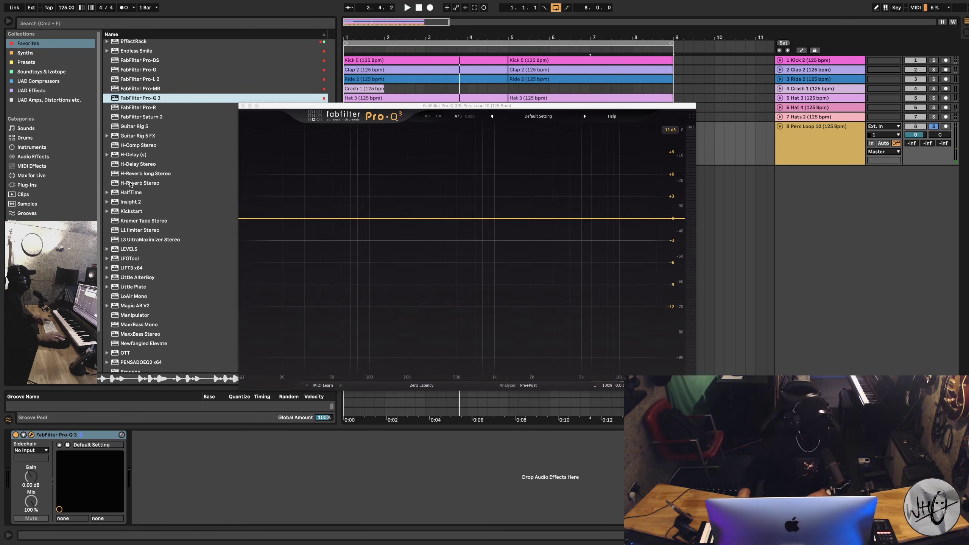
{"action": "key", "text": "space"}
{"action": "left_click_drag", "start_coordinate": [261, 219], "coordinate": [423, 235]}
{"action": "left_click", "coordinate": [242, 106]}
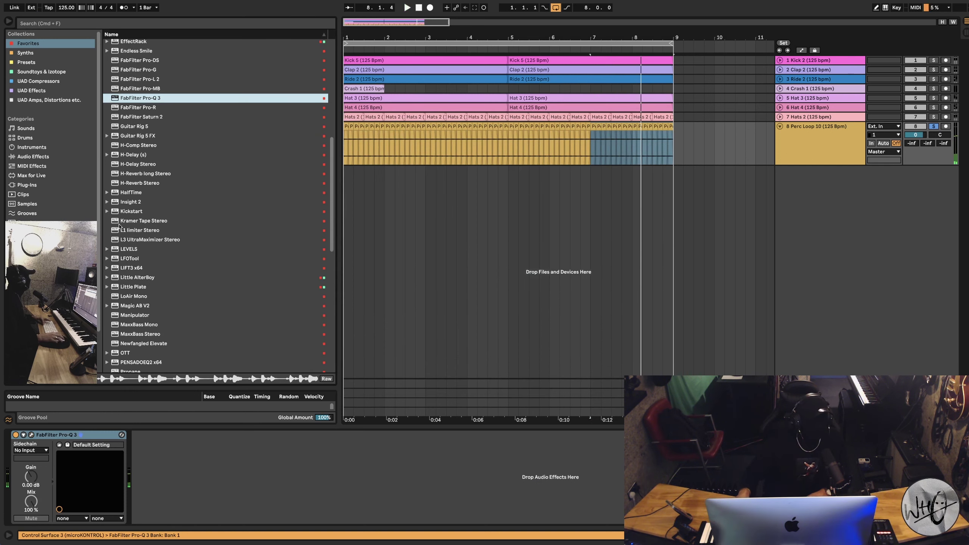
Insert LFOTool after FabFilter Pro-Q 3 on the Perc Loop 10 track and close its plug-in window.
{"action": "left_click_drag", "start_coordinate": [129, 260], "coordinate": [180, 463]}
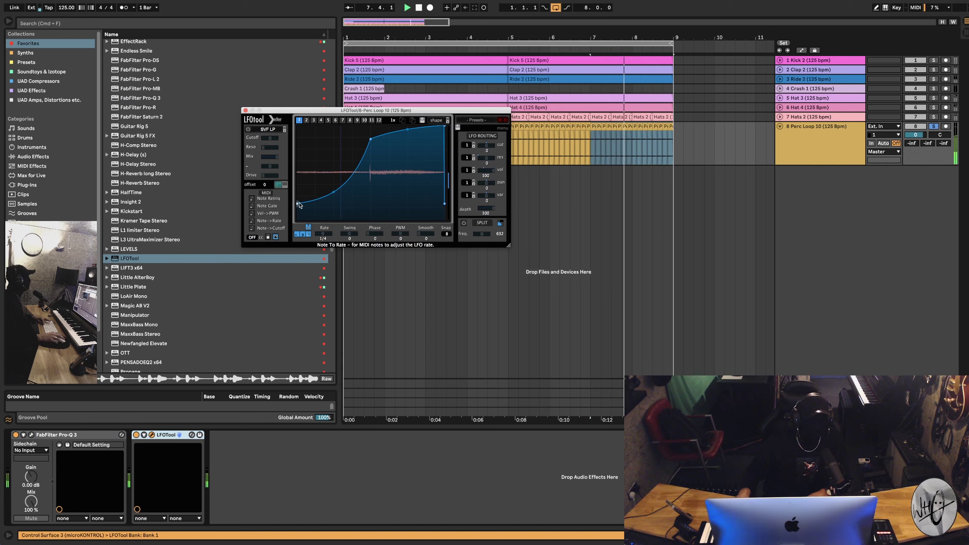
{"action": "left_click", "coordinate": [245, 110]}
Inspect the first Perc Loop 10 slice at 1.1.1 in the clip view and play it back.
{"action": "left_click_drag", "start_coordinate": [355, 34], "coordinate": [398, 174]}
{"action": "key", "text": "space"}
{"action": "left_click", "coordinate": [375, 126]}
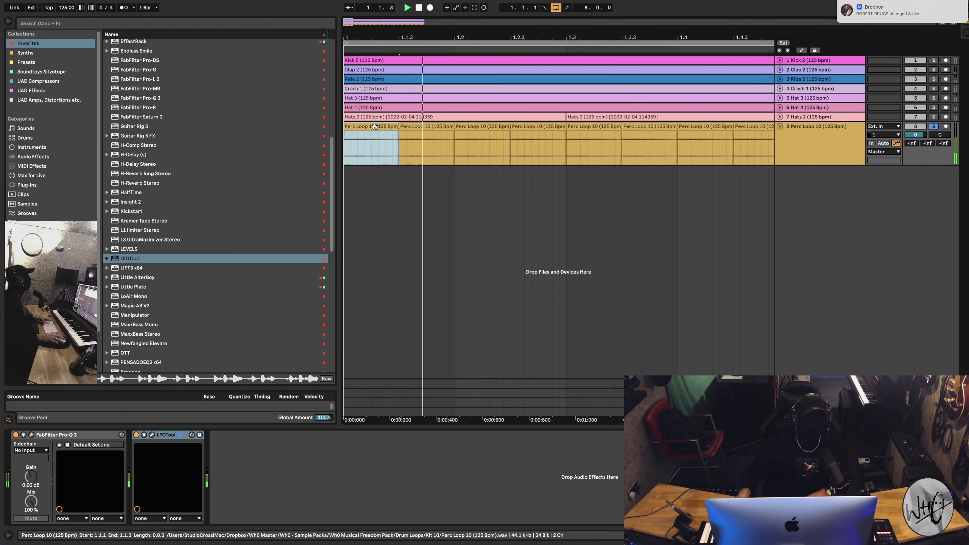
{"action": "left_click", "coordinate": [400, 129]}
{"action": "key", "text": "space"}
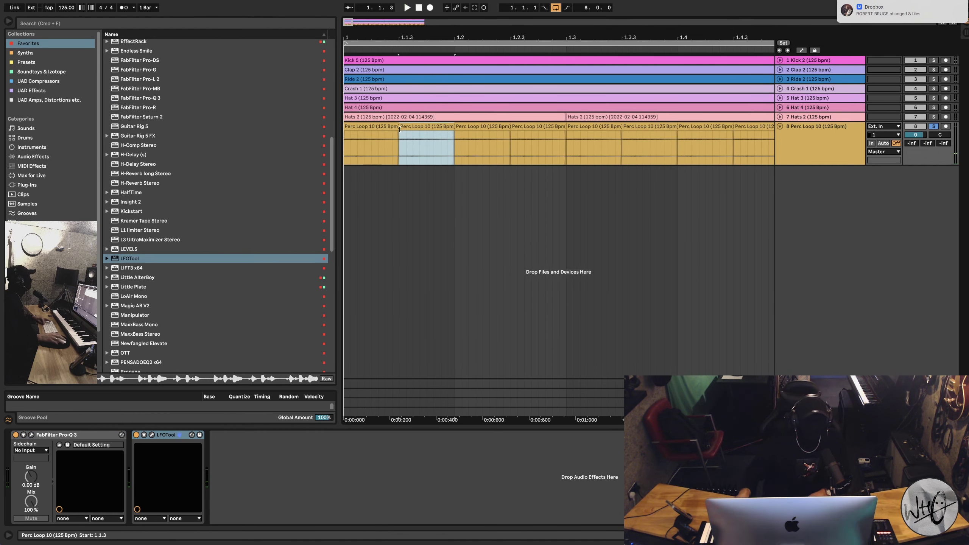
{"action": "double_click", "coordinate": [396, 127]}
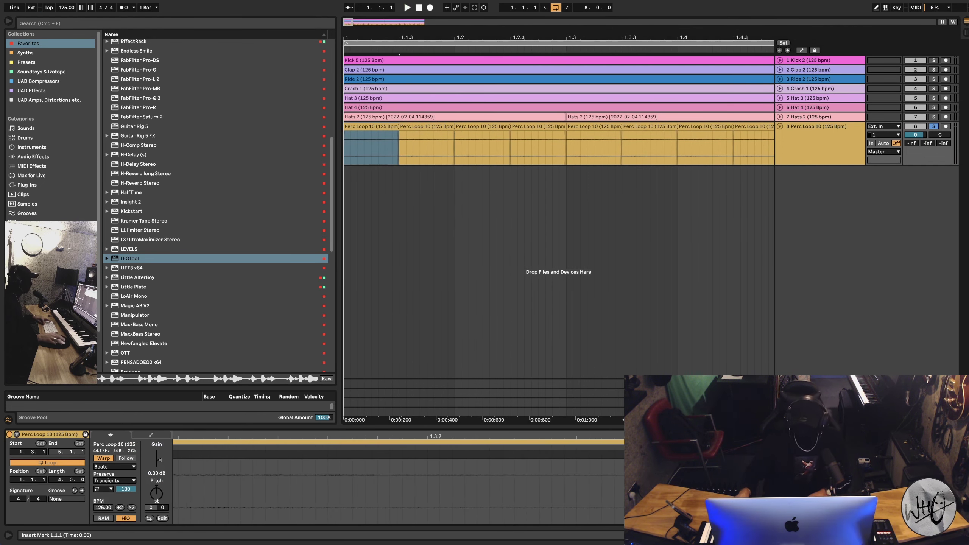
{"action": "left_click", "coordinate": [398, 147]}
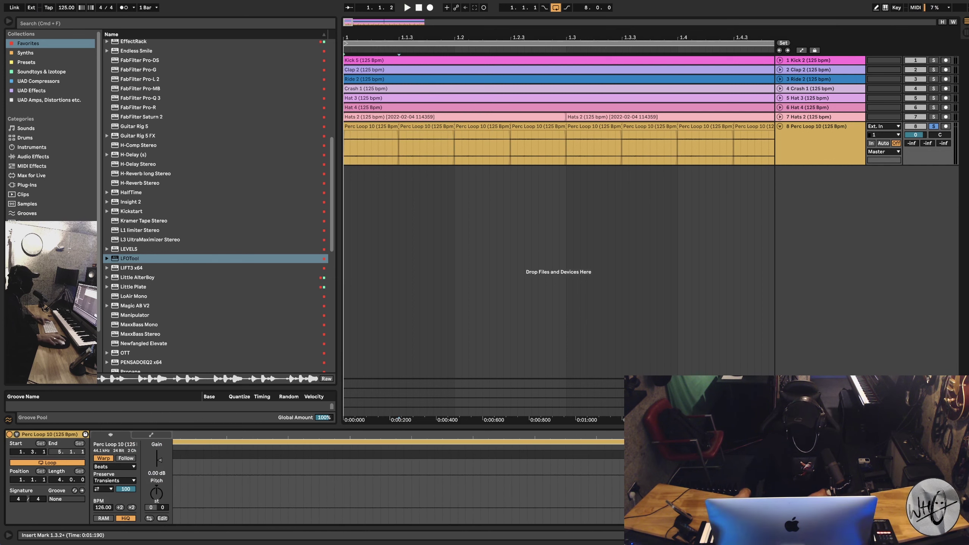
{"action": "left_click", "coordinate": [368, 128]}
{"action": "key", "text": "space"}
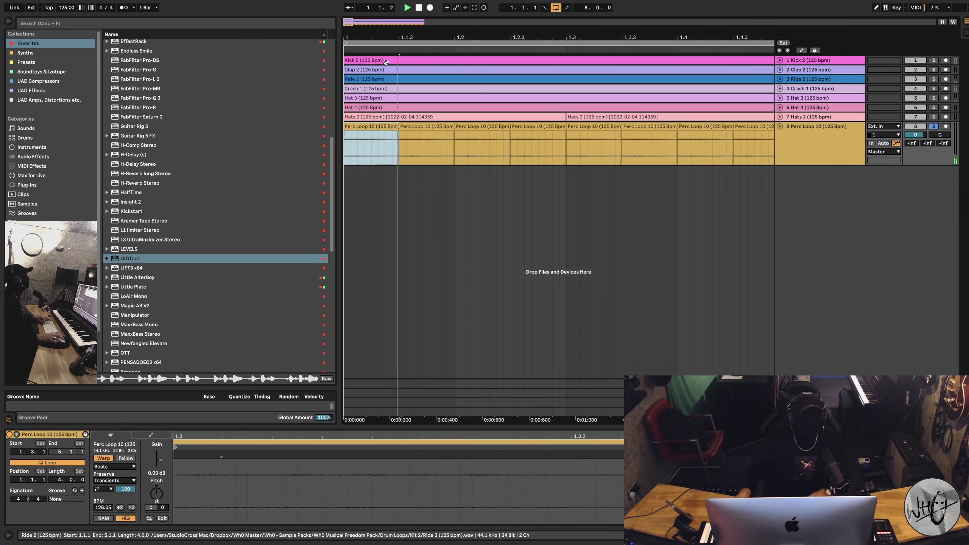
Duplicate the first Perc Loop 10 slice over the following slices up to beat 2.2.1.
{"action": "key", "text": "super+d"}
{"action": "key", "text": "super+d"}
{"action": "key", "text": "super+d"}
{"action": "key", "text": "super+d"}
{"action": "key", "text": "super+d"}
{"action": "key", "text": "super+d"}
{"action": "double_click", "coordinate": [396, 31]}
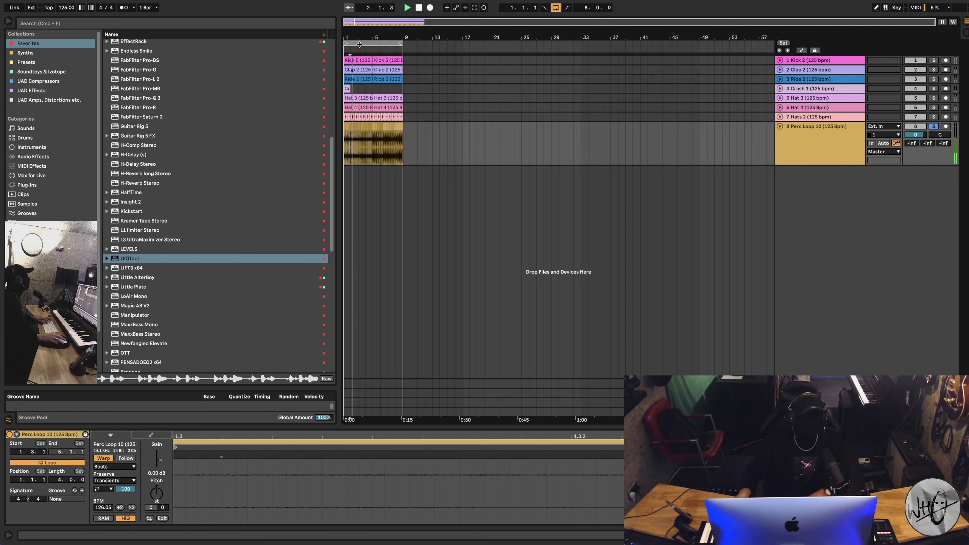
{"action": "left_click_drag", "start_coordinate": [346, 40], "coordinate": [355, 92]}
{"action": "key", "text": "space"}
{"action": "key", "text": "super+d"}
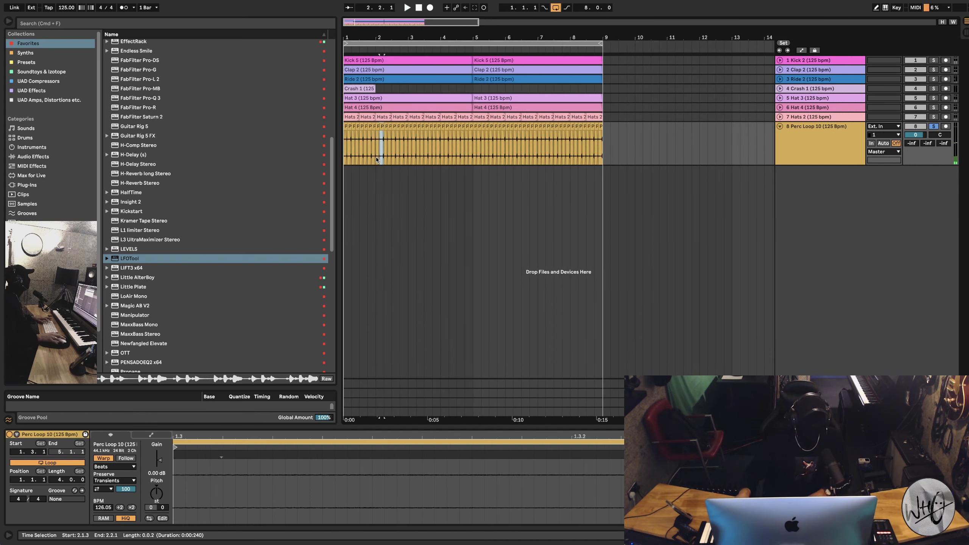
Consolidate the Perc Loop 10 slices into one eight-bar clip, unsolo the track and play the full groove.
{"action": "left_click_drag", "start_coordinate": [379, 158], "coordinate": [345, 154]}
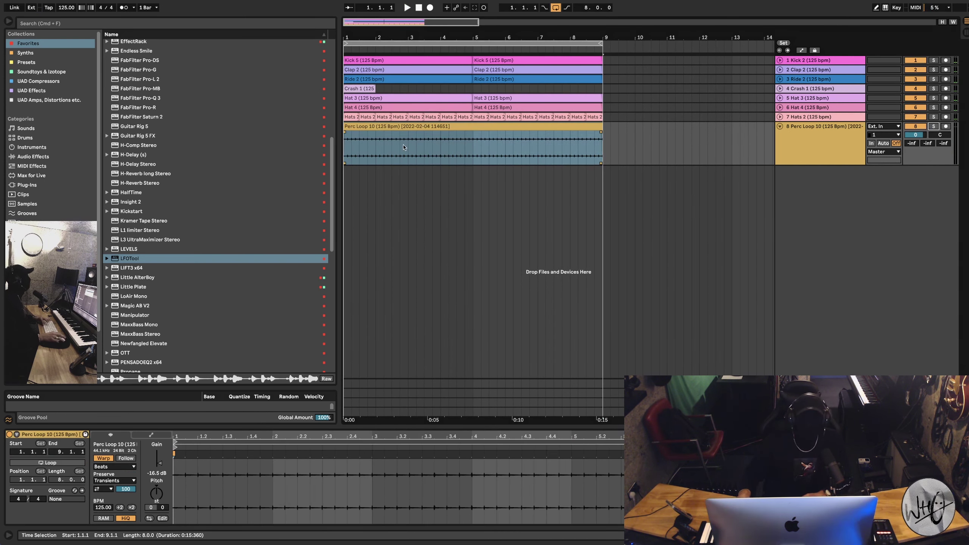
{"action": "left_click", "coordinate": [409, 145]}
{"action": "left_click", "coordinate": [414, 128]}
{"action": "key", "text": "space"}
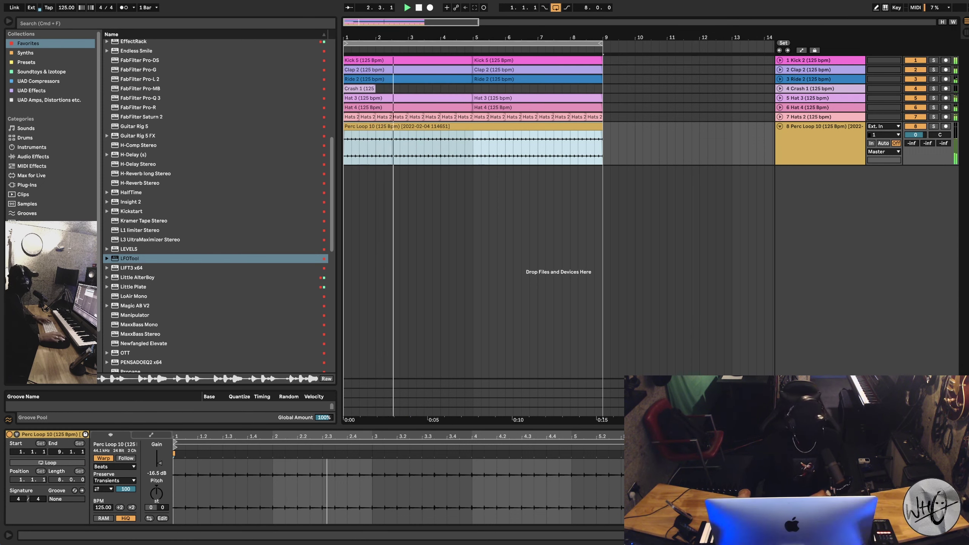
Return to the sample pack in the browser, collapse Drum Loops and expand the Synth Shots folder.
{"action": "left_click", "coordinate": [34, 290]}
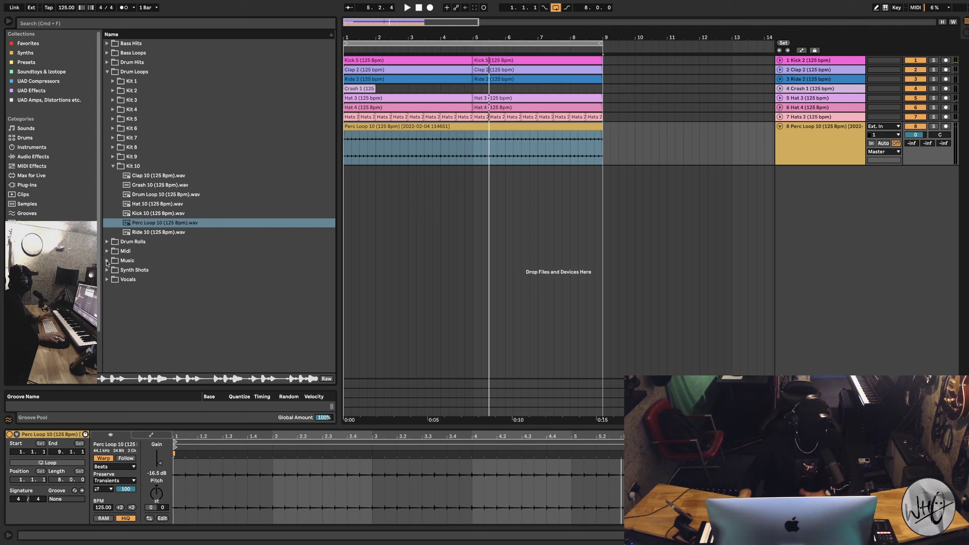
{"action": "left_click", "coordinate": [107, 72]}
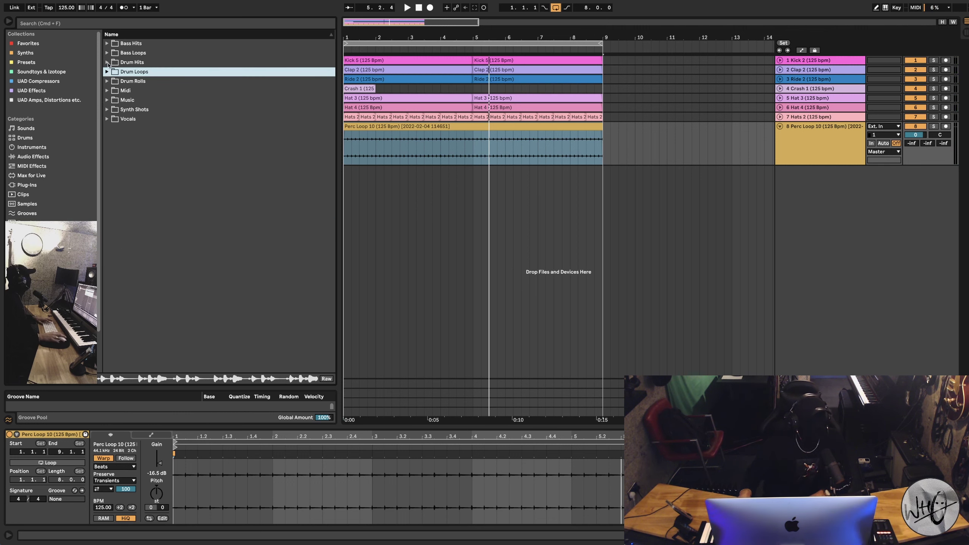
{"action": "left_click", "coordinate": [107, 100]}
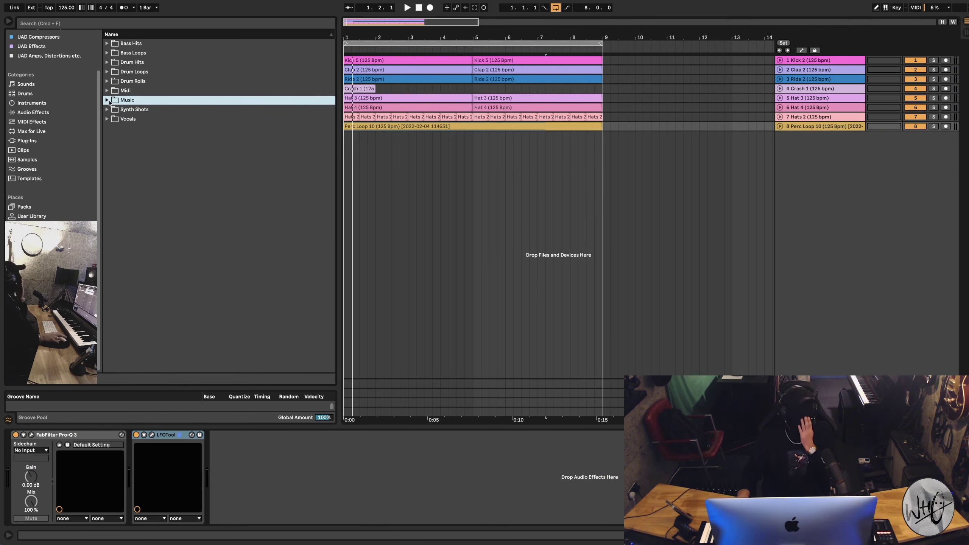
{"action": "left_click", "coordinate": [107, 109]}
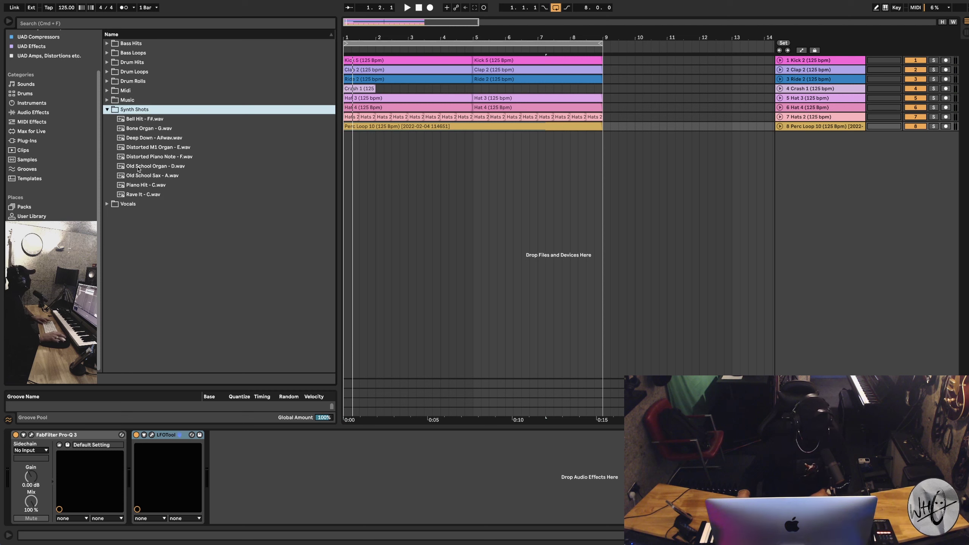
Audition the synth shots, including Rave It, Old School Organ, Deep Down, Distorted M1 Organ and Bone Organ, partly over the groove.
{"action": "left_click", "coordinate": [141, 195]}
{"action": "left_click", "coordinate": [144, 186]}
{"action": "left_click", "coordinate": [145, 178]}
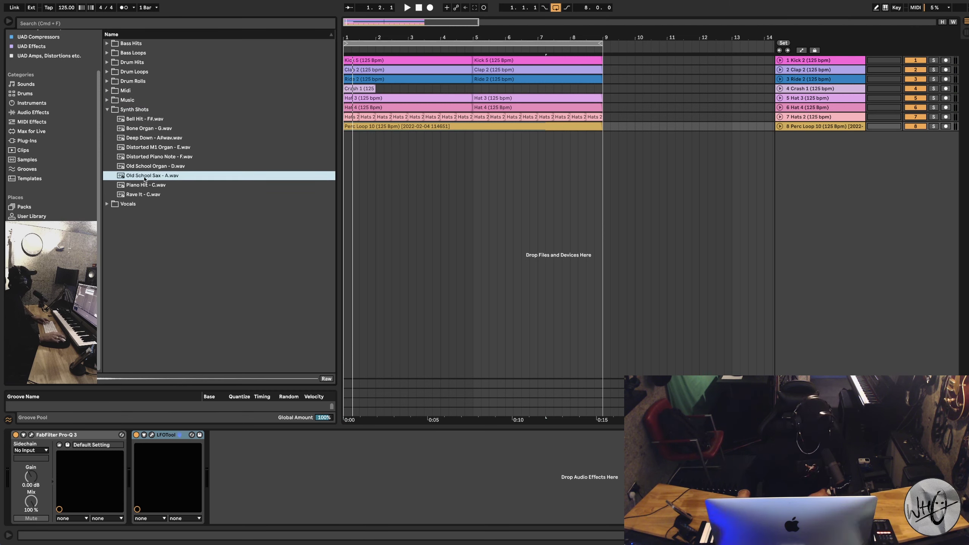
{"action": "left_click", "coordinate": [155, 168]}
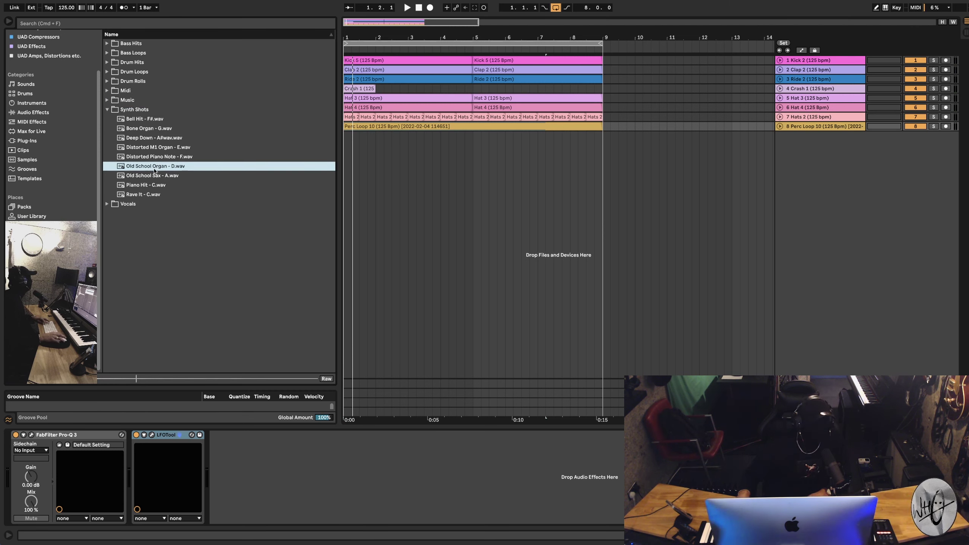
{"action": "left_click", "coordinate": [154, 177]}
{"action": "left_click", "coordinate": [144, 195]}
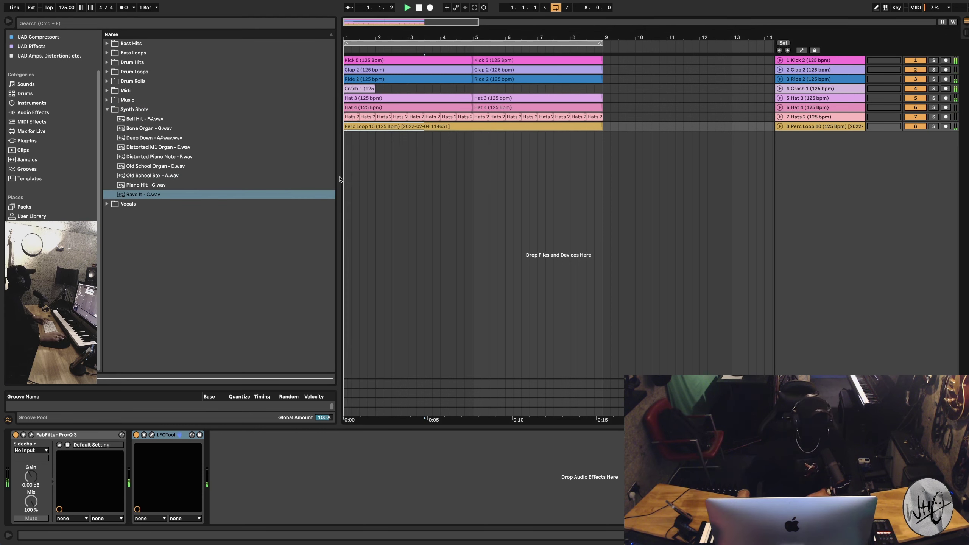
{"action": "left_click", "coordinate": [154, 138]}
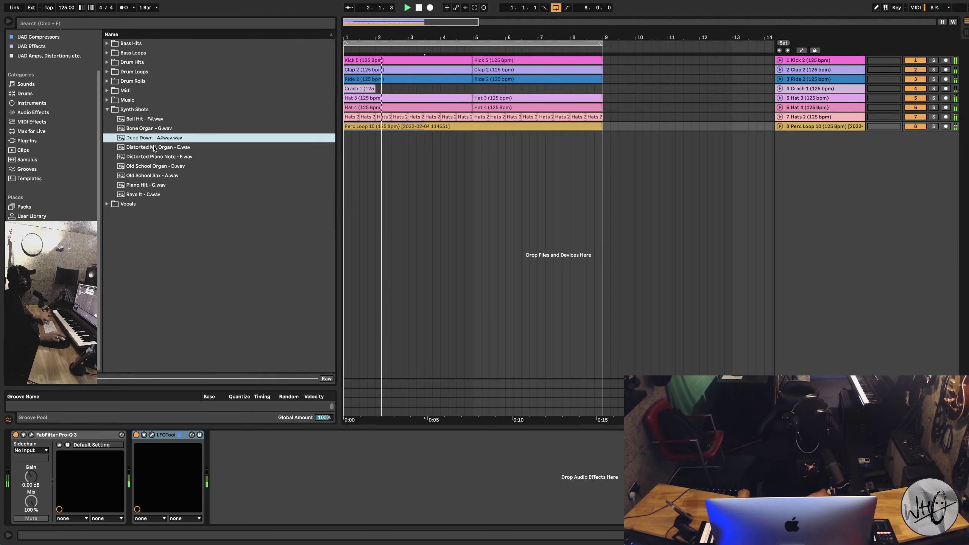
{"action": "left_click", "coordinate": [154, 148]}
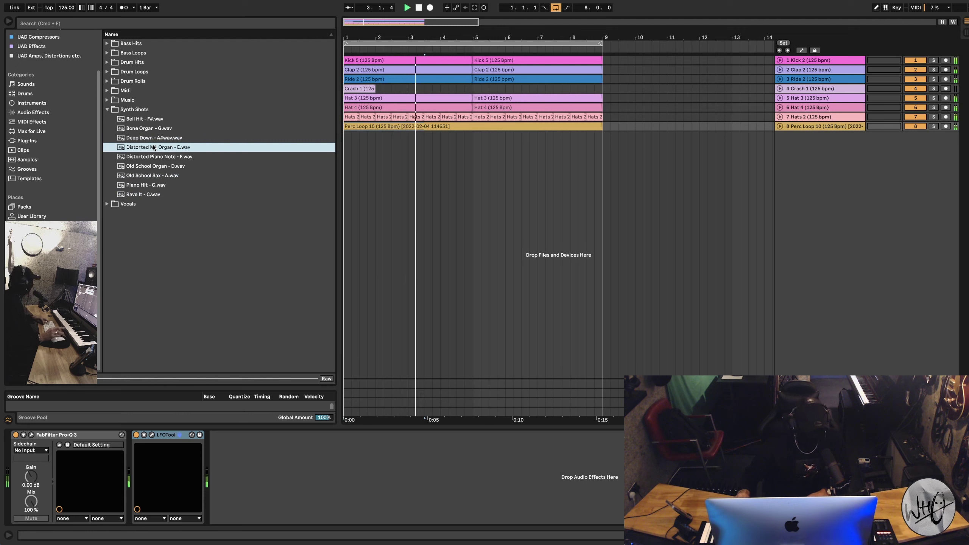
{"action": "left_click", "coordinate": [149, 128]}
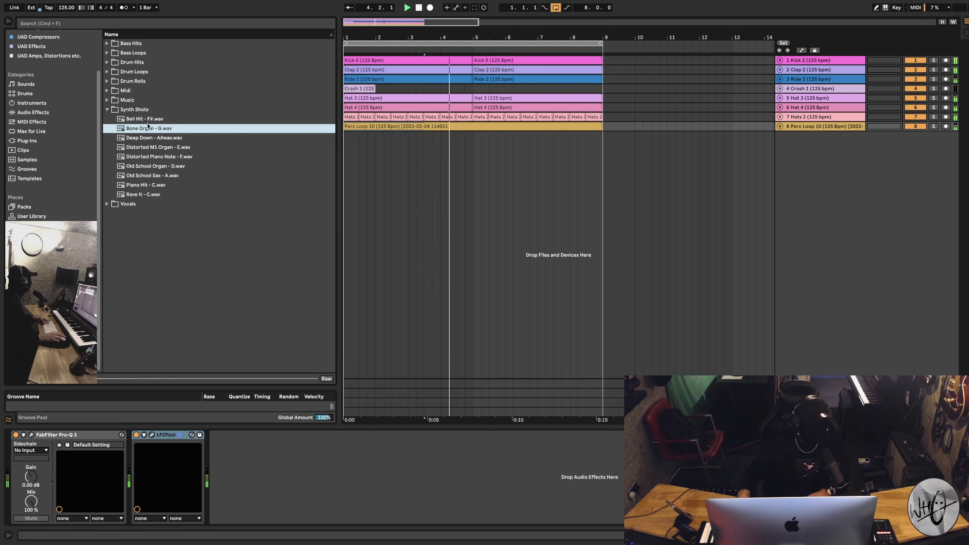
Insert a MIDI track below Perc Loop 10, load Bone Organ - G.wav as its instrument and try it over the loop.
{"action": "left_click", "coordinate": [829, 128]}
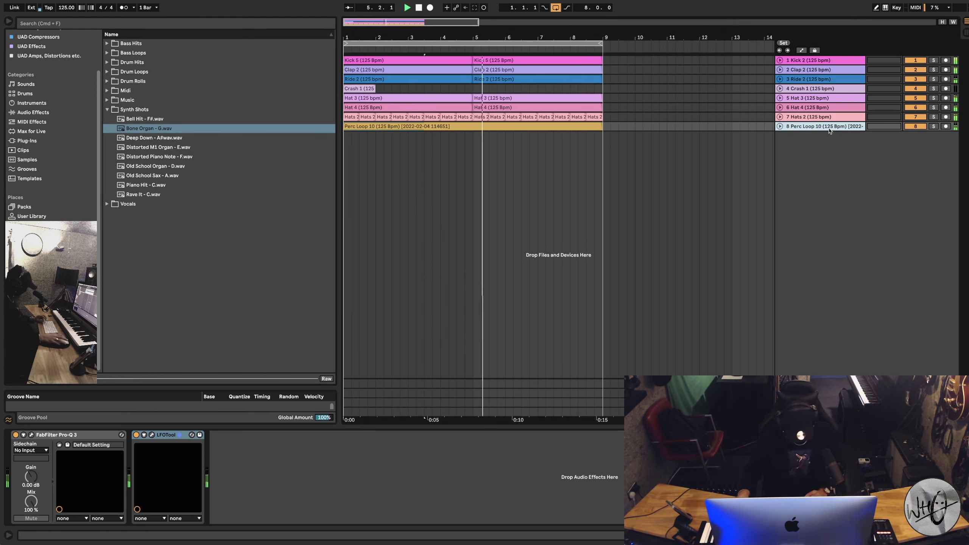
{"action": "key", "text": "super+shift+t"}
{"action": "left_click_drag", "start_coordinate": [149, 129], "coordinate": [527, 507]}
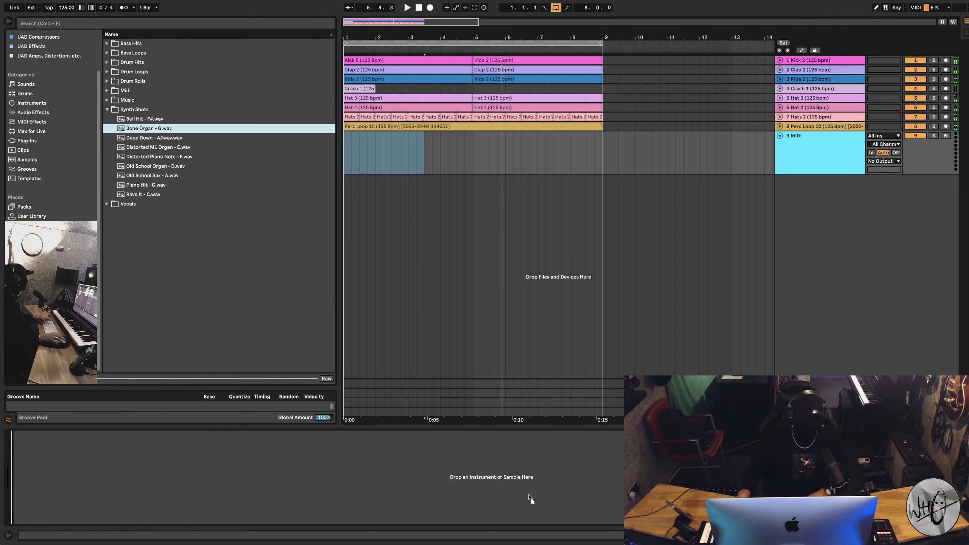
{"action": "left_click_drag", "start_coordinate": [545, 474], "coordinate": [529, 468]}
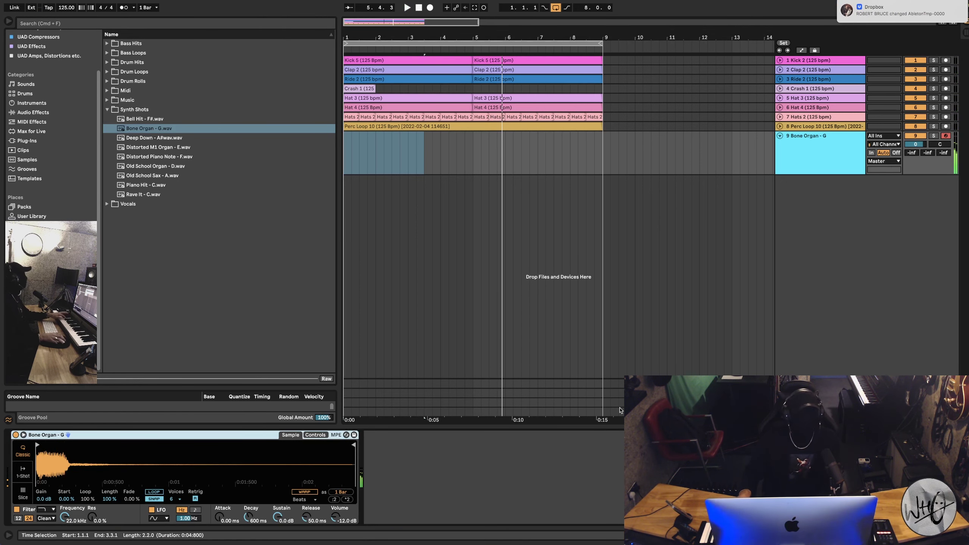
{"action": "key", "text": "space"}
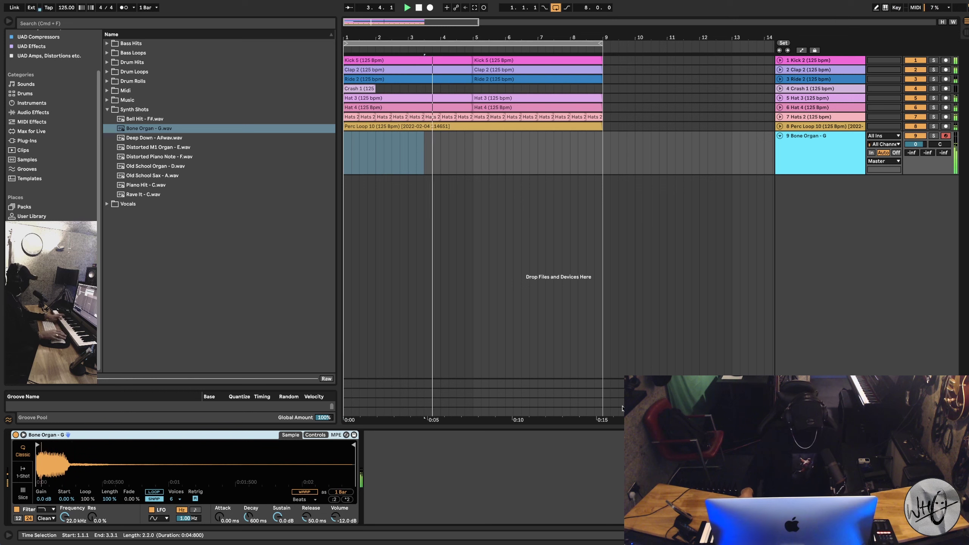
{"action": "key", "text": "space"}
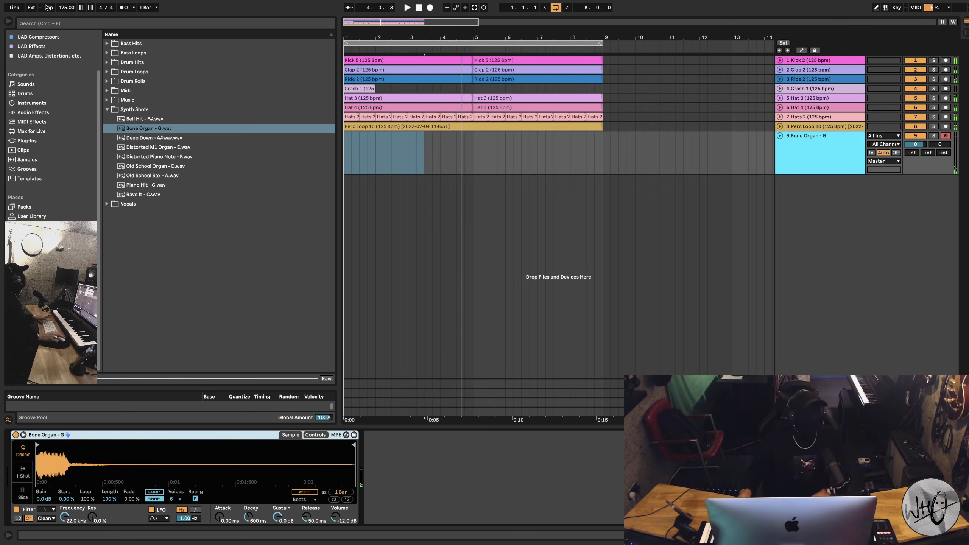
Set the audio buffer size to 256 Samples in the preferences and close them.
{"action": "left_click", "coordinate": [33, 3]}
{"action": "left_click", "coordinate": [33, 8]}
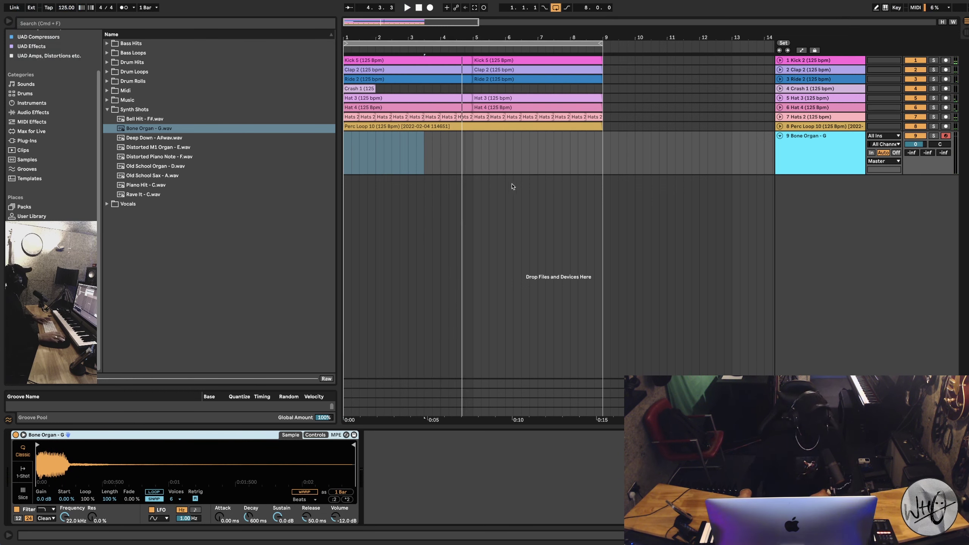
{"action": "left_click", "coordinate": [516, 249]}
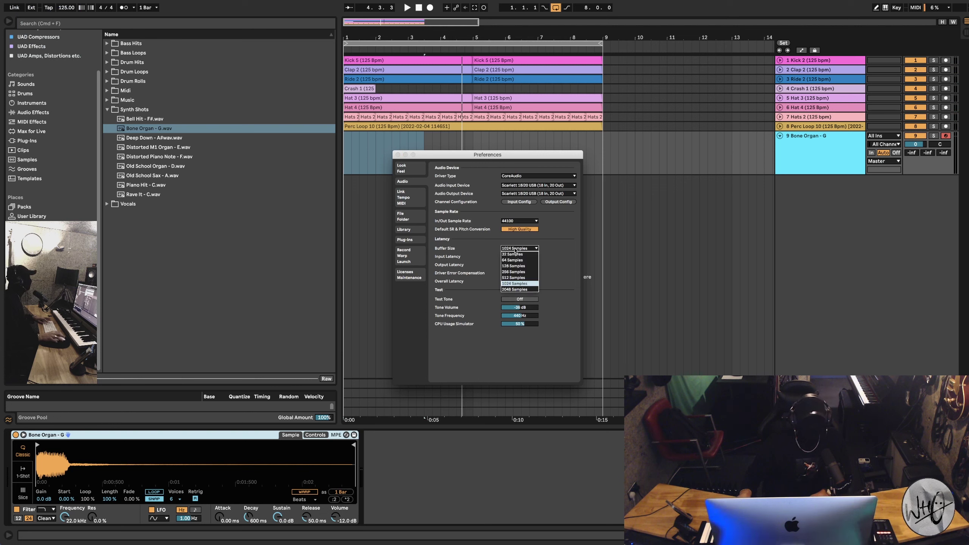
{"action": "left_click", "coordinate": [513, 272]}
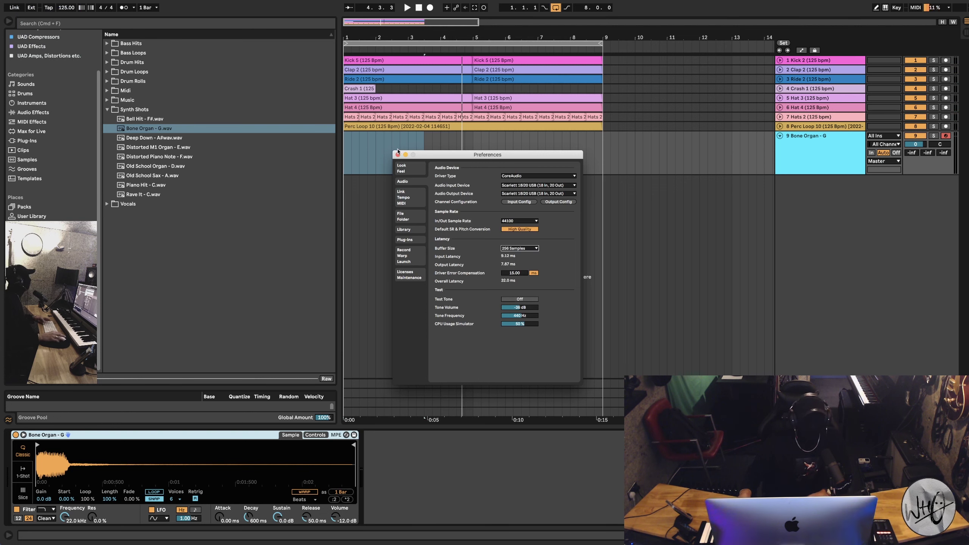
{"action": "left_click", "coordinate": [398, 154]}
Set the Bone Organ - G track's first send to -16.2 dB and its B-Delay send to -7.2 dB during playback.
{"action": "key", "text": "space"}
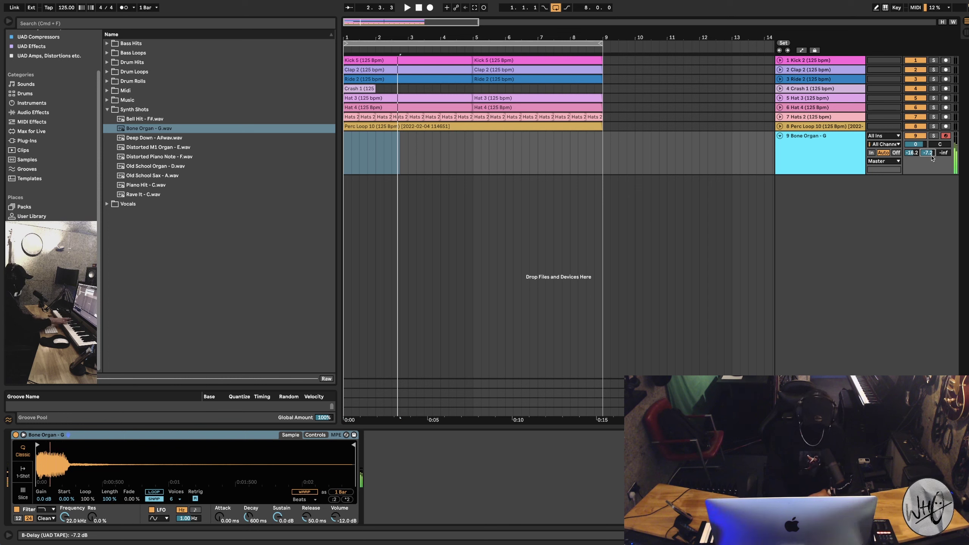
{"action": "key", "text": "space"}
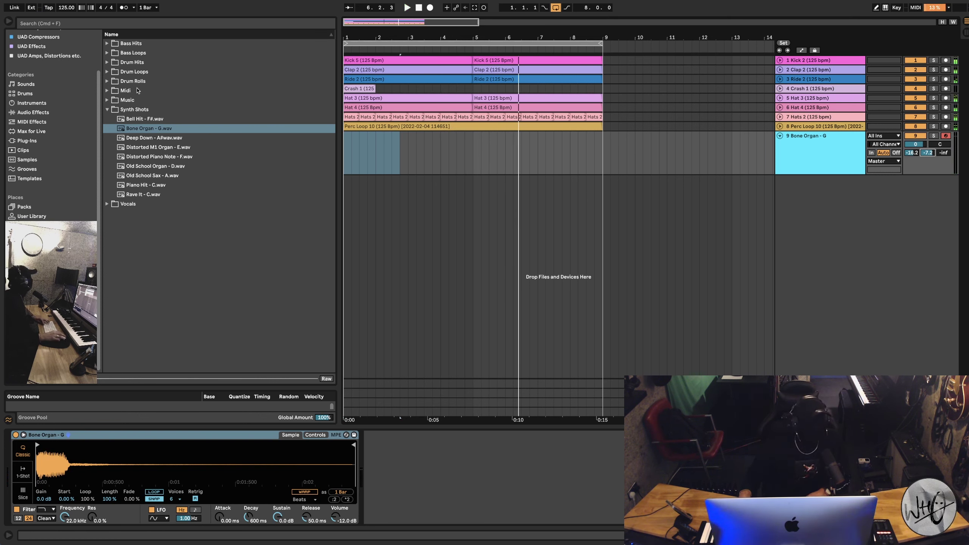
Open the Bass Hits folder, audition several bass samples and select Bass Hit 2 Gm.wav.
{"action": "left_click", "coordinate": [109, 53]}
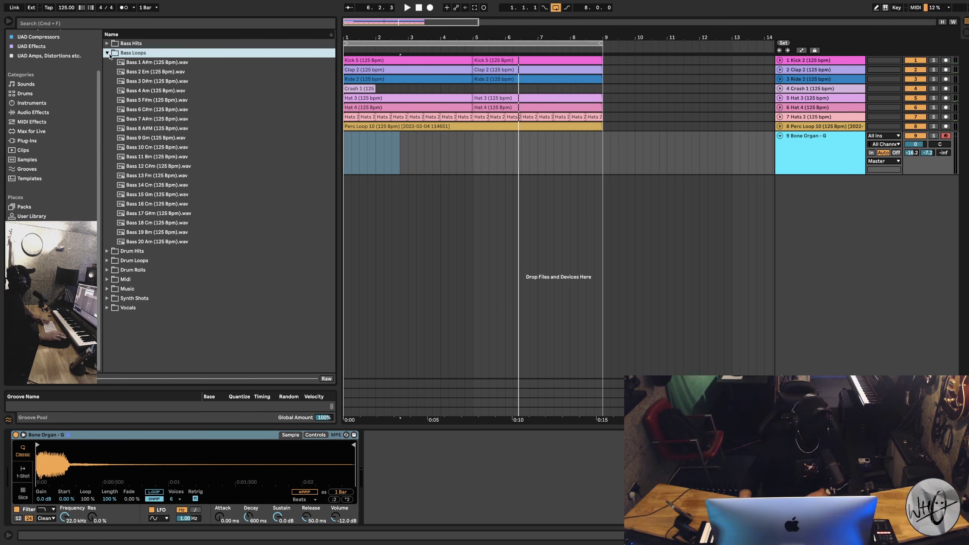
{"action": "left_click", "coordinate": [108, 43]}
{"action": "left_click", "coordinate": [135, 71]}
{"action": "left_click", "coordinate": [155, 63]}
{"action": "left_click", "coordinate": [155, 81]}
{"action": "left_click", "coordinate": [154, 62]}
Insert a MIDI track below Bone Organ - G and load Bass Hit 2 Gm.wav as its instrument.
{"action": "left_click", "coordinate": [789, 149]}
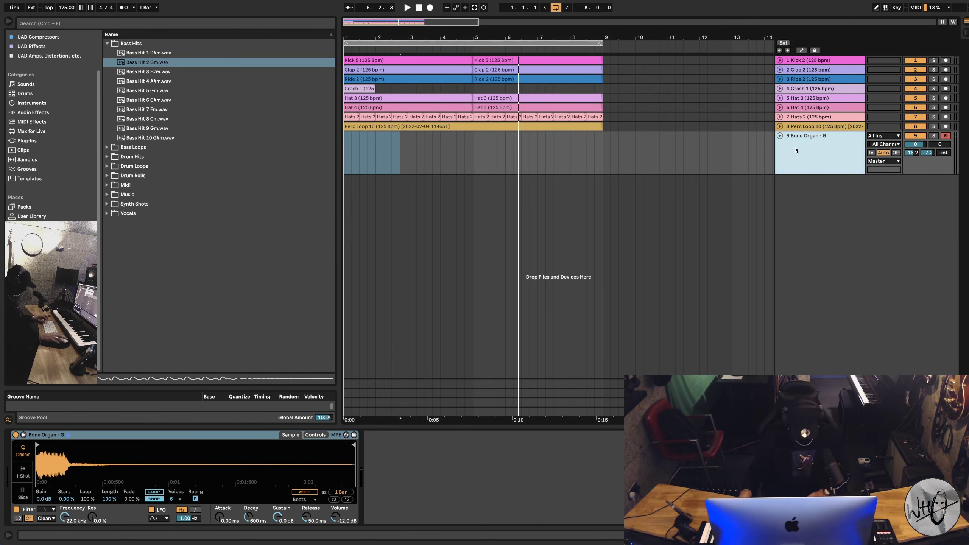
{"action": "key", "text": "super+shift+t"}
{"action": "left_click_drag", "start_coordinate": [142, 66], "coordinate": [549, 483]}
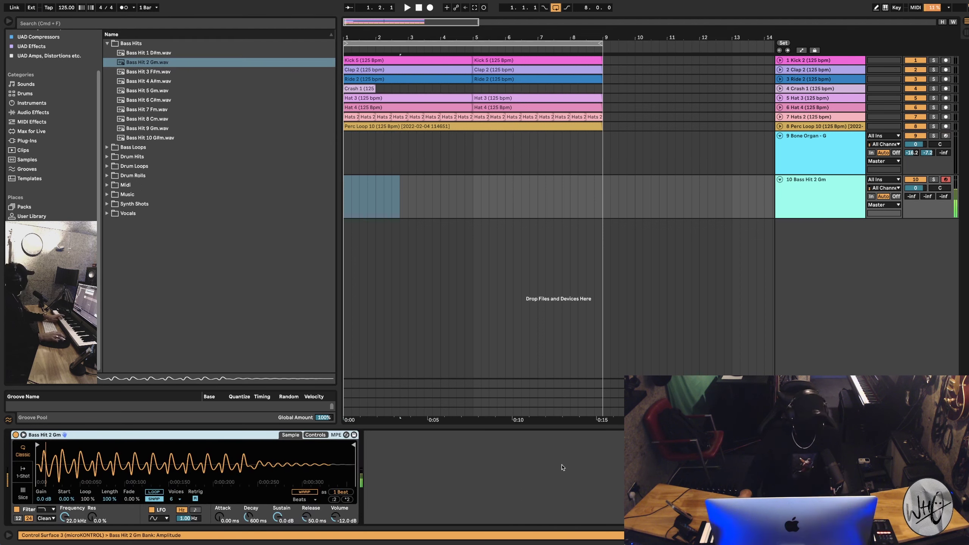
Arm the Bone Organ - G track together with the Bass Hit 2 Gm track and play both over the drum loop.
{"action": "left_click", "coordinate": [947, 137]}
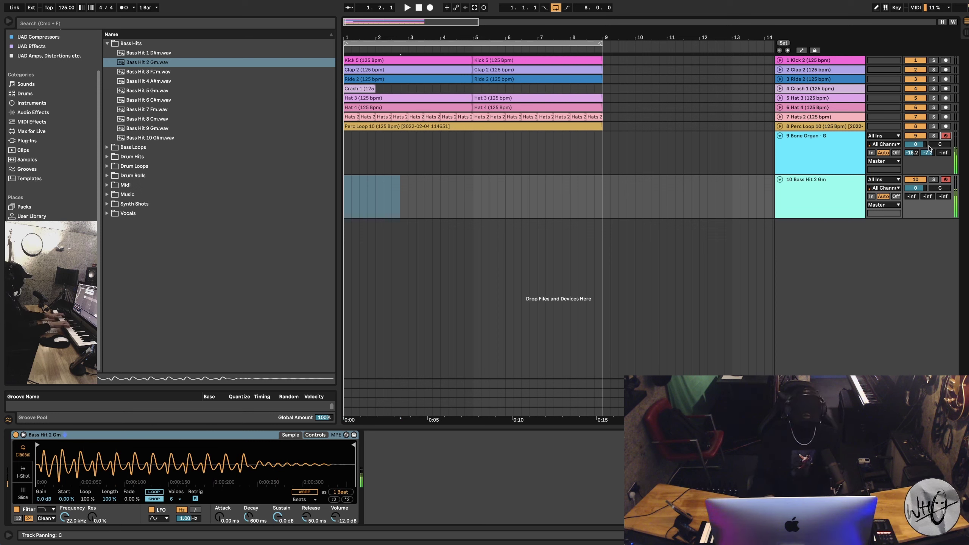
{"action": "key", "text": "space"}
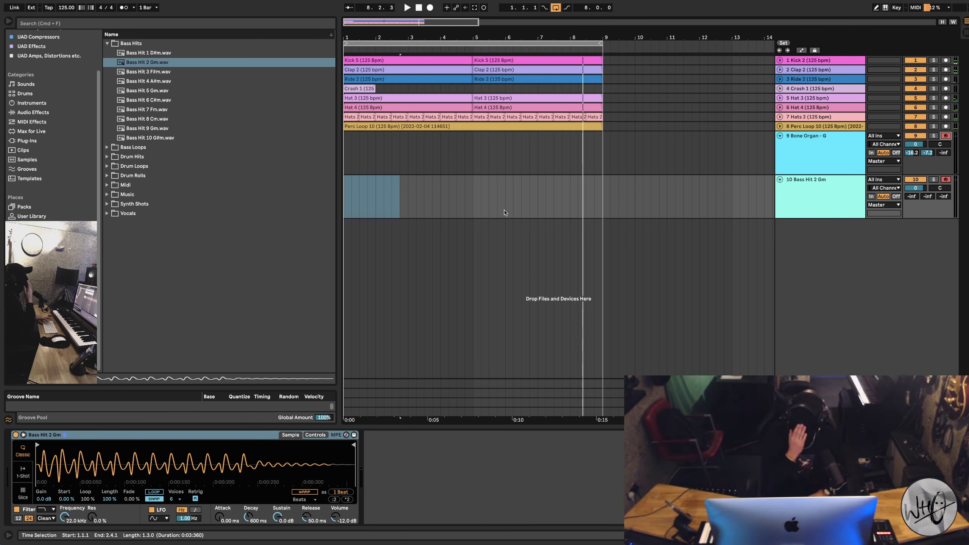
Disarm the Bone Organ - G track and set the insert point at bar 1 on the Bass Hit 2 Gm track.
{"action": "left_click", "coordinate": [464, 188]}
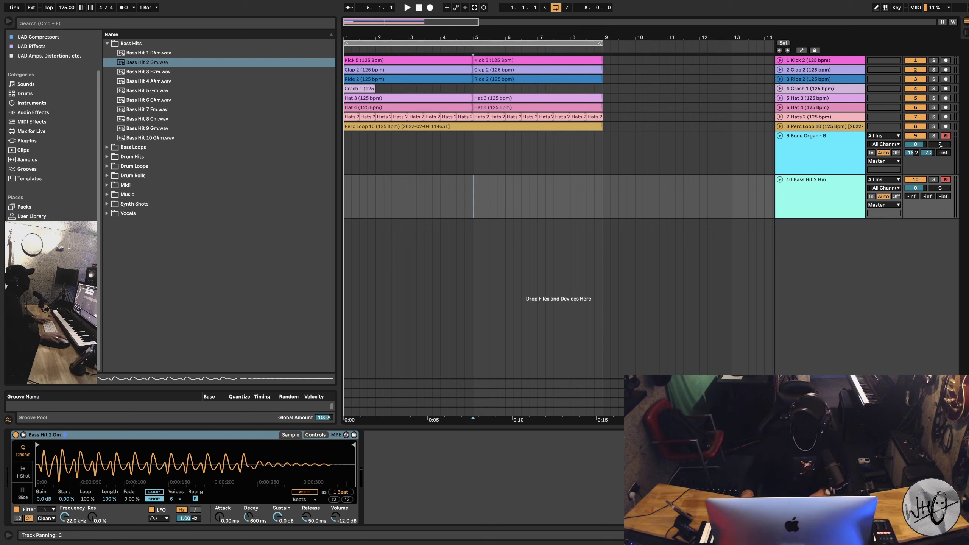
{"action": "left_click", "coordinate": [949, 136]}
{"action": "left_click_drag", "start_coordinate": [489, 211], "coordinate": [344, 199]}
{"action": "left_click", "coordinate": [344, 191]}
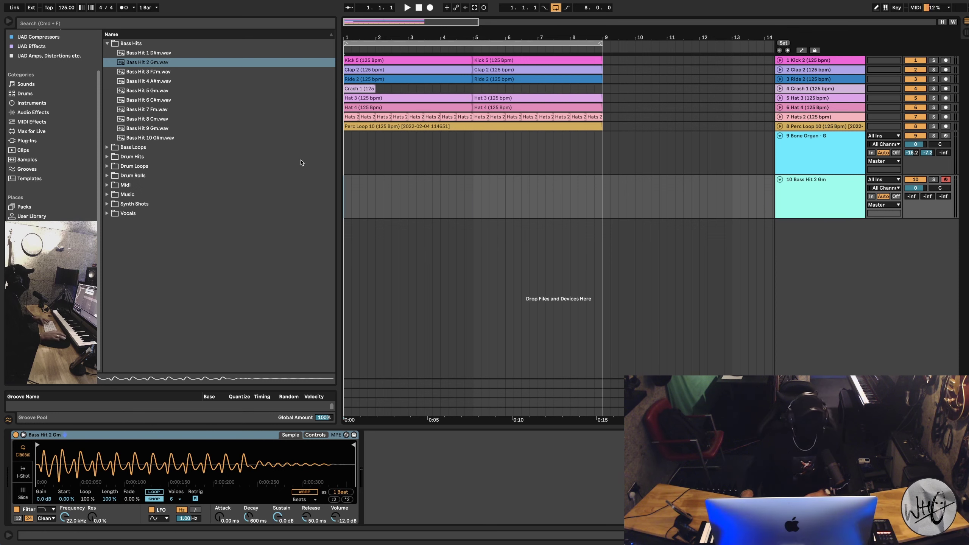
Load the SP950 plug-in from the Favorites collection onto the Bass Hit 2 Gm track and set its mode to Stereo.
{"action": "scroll", "coordinate": [61, 54], "scroll_direction": "up", "scroll_amount": 3}
{"action": "left_click", "coordinate": [28, 43]}
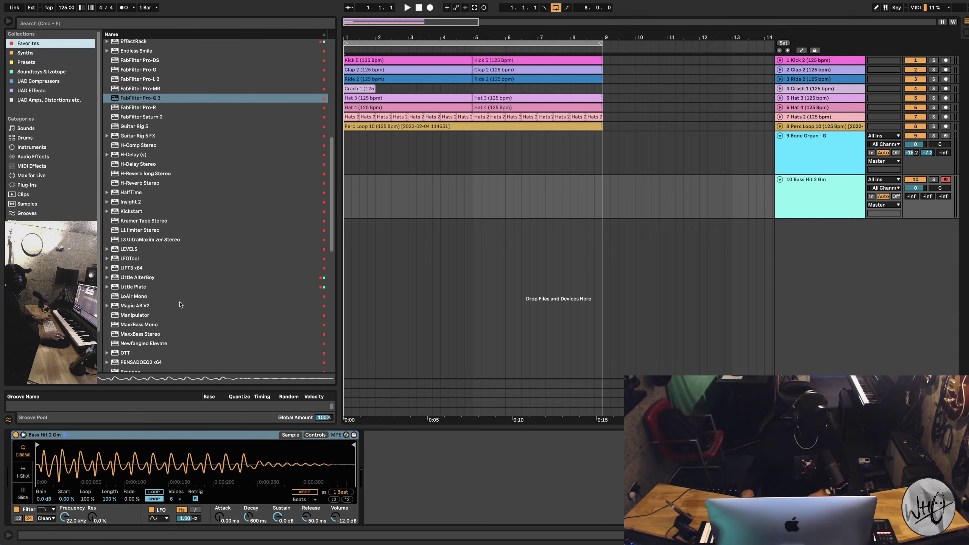
{"action": "scroll", "coordinate": [173, 293], "scroll_direction": "down", "scroll_amount": 5}
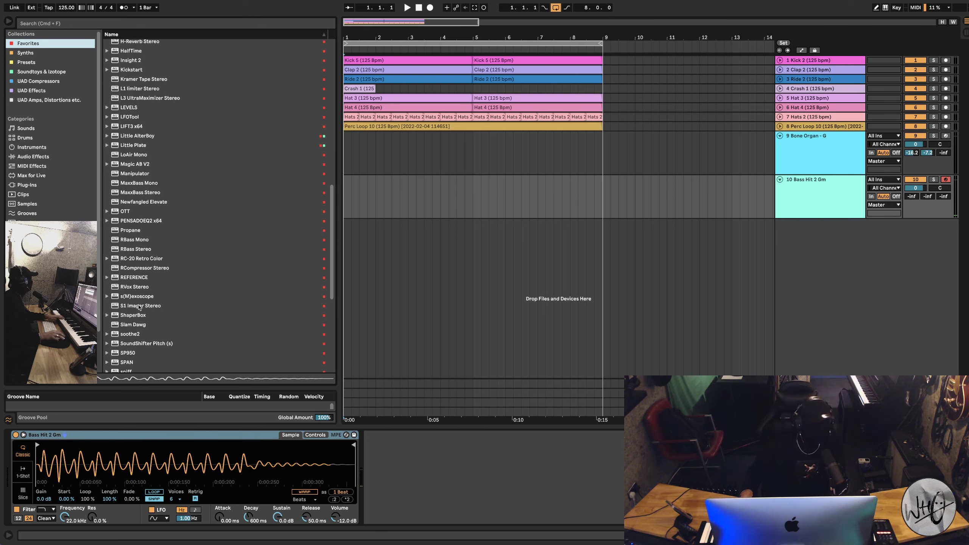
{"action": "double_click", "coordinate": [132, 353]}
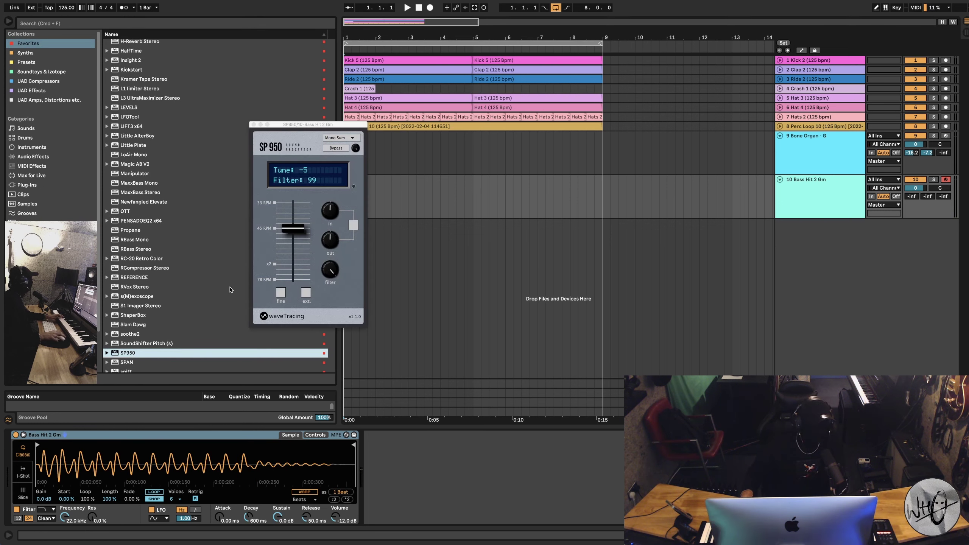
{"action": "left_click", "coordinate": [342, 142]}
{"action": "left_click", "coordinate": [326, 171]}
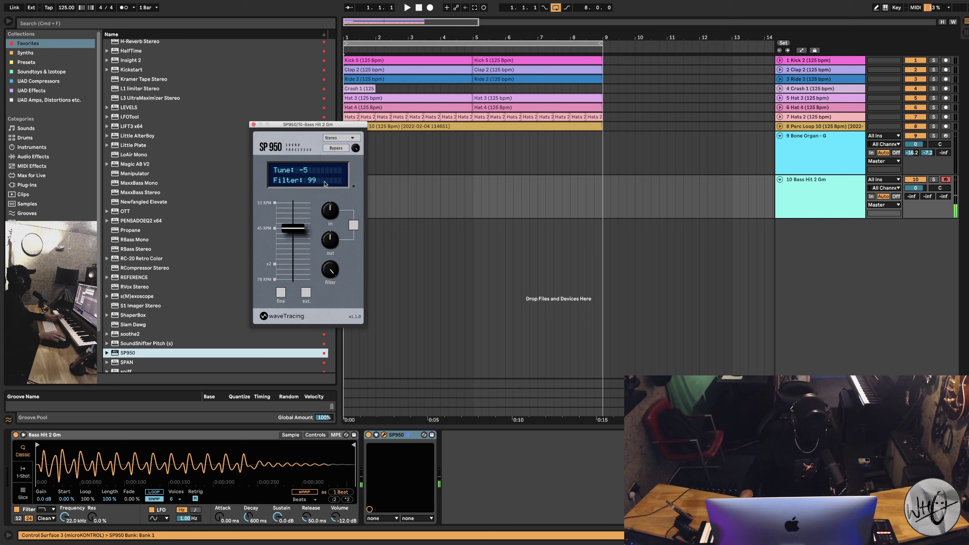
{"action": "left_click", "coordinate": [254, 125]}
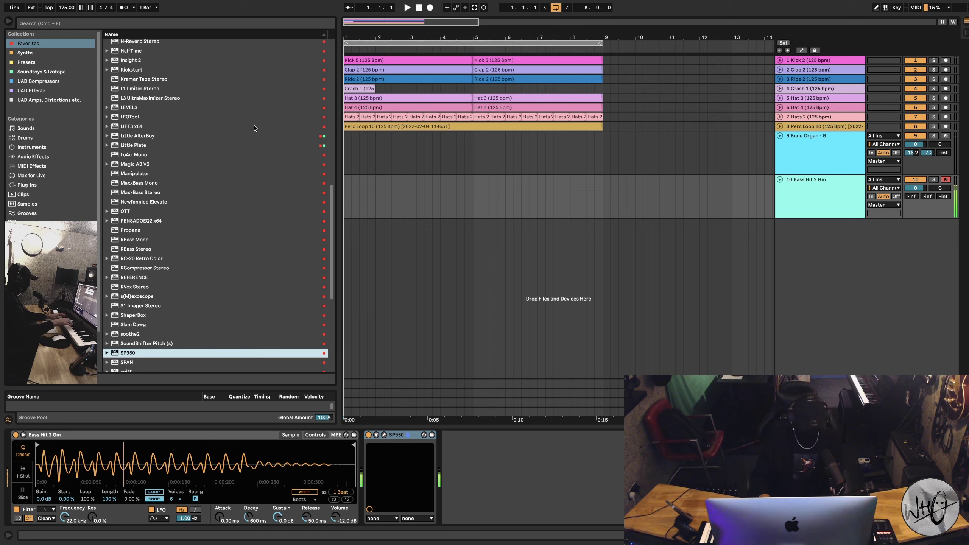
Play the drum loop and record a bass line on the Bass Hit 2 Gm track up to about bar 5.
{"action": "key", "text": "space"}
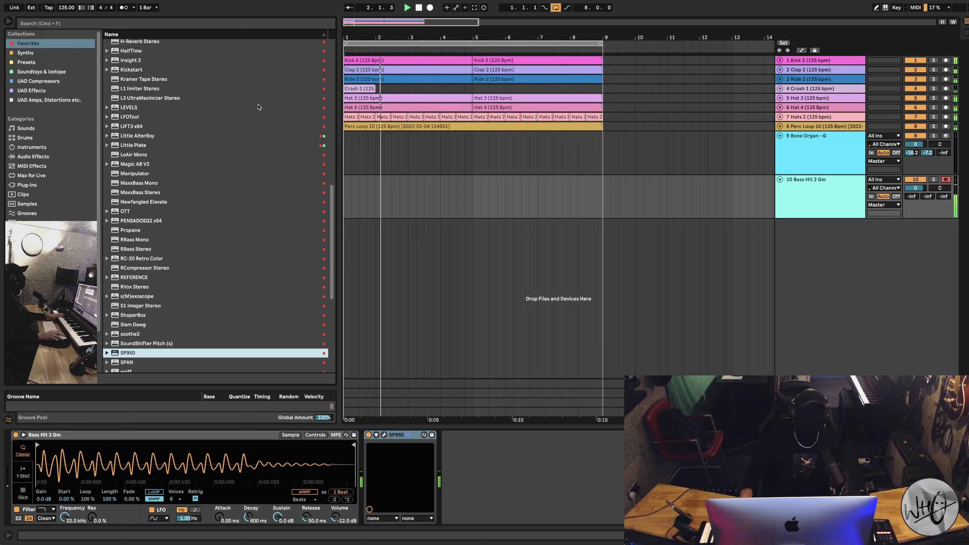
{"action": "left_click", "coordinate": [430, 8]}
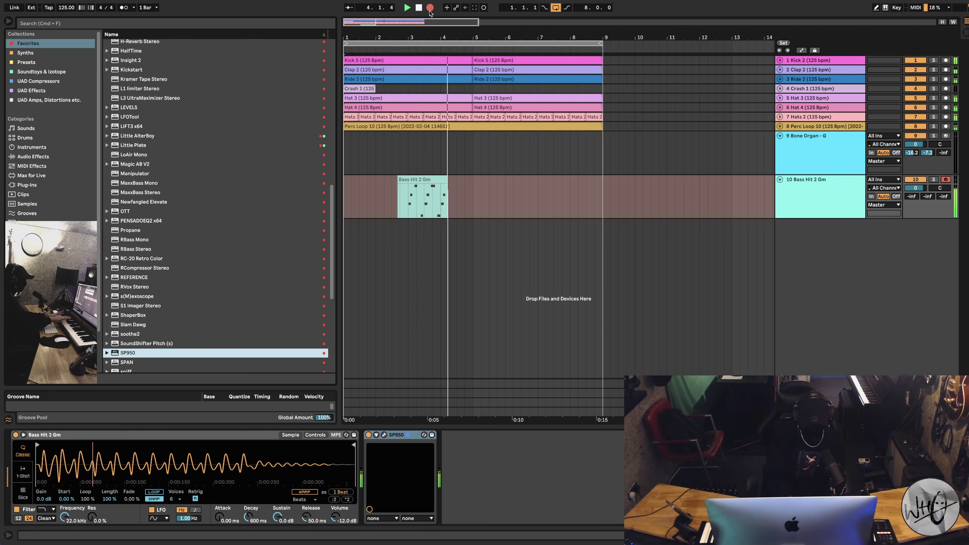
{"action": "key", "text": "space"}
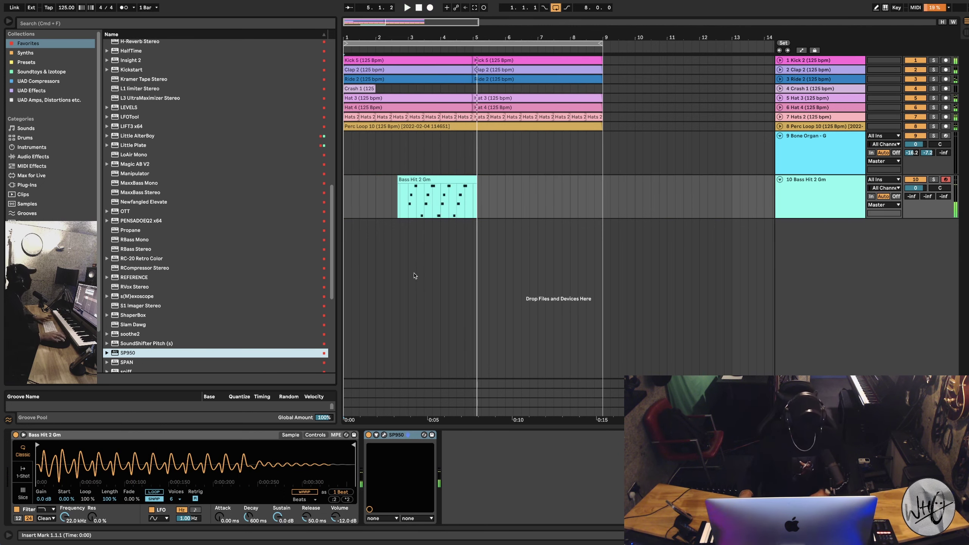
Split the recorded bass clip at 3.3.1 and 4.3.1 to isolate a one-bar section.
{"action": "left_click", "coordinate": [425, 210]}
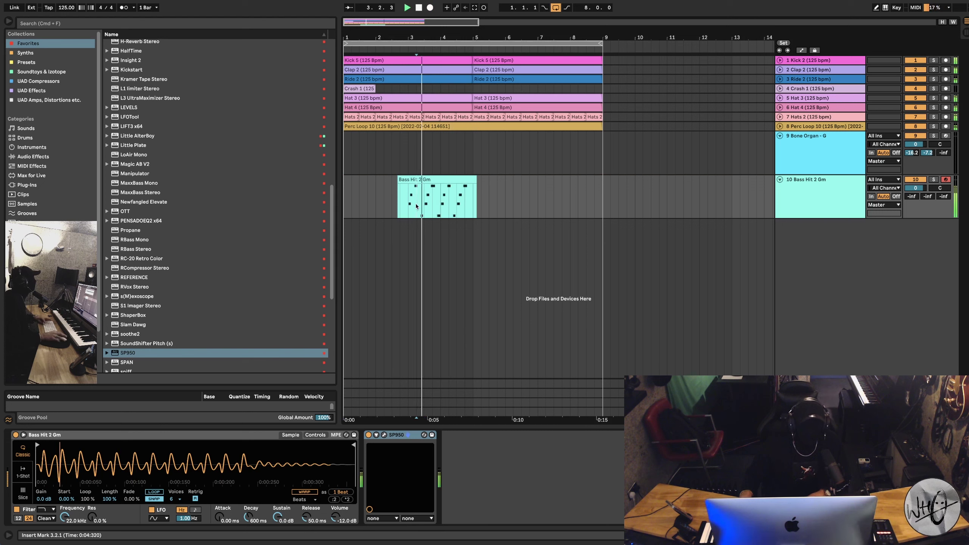
{"action": "left_click", "coordinate": [424, 202]}
{"action": "key", "text": "space"}
{"action": "left_click", "coordinate": [456, 200]}
{"action": "key", "text": "super+e"}
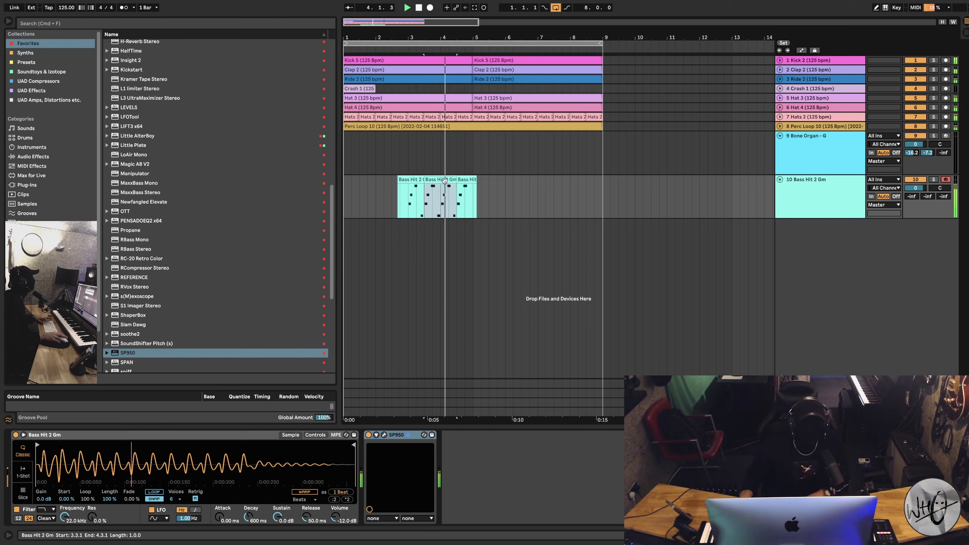
Open the middle one-bar bass clip, enlarge its note editor and select all the notes.
{"action": "double_click", "coordinate": [441, 196]}
{"action": "key", "text": "space"}
{"action": "key", "text": "space"}
{"action": "key", "text": "space"}
{"action": "left_click", "coordinate": [364, 484]}
{"action": "key", "text": "super+a"}
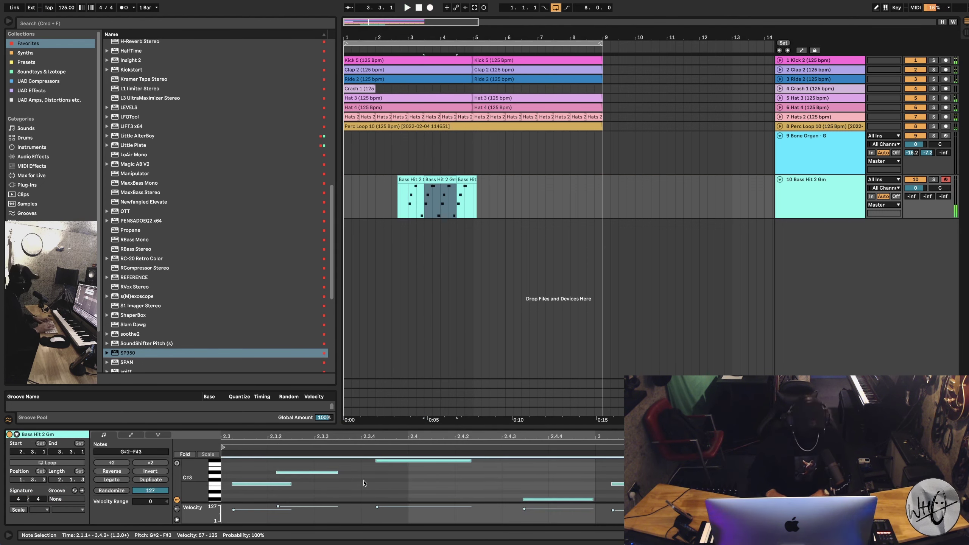
{"action": "left_click_drag", "start_coordinate": [412, 426], "coordinate": [410, 279]}
{"action": "left_click", "coordinate": [408, 351]}
{"action": "key", "text": "super+a"}
{"action": "key", "text": "super+u"}
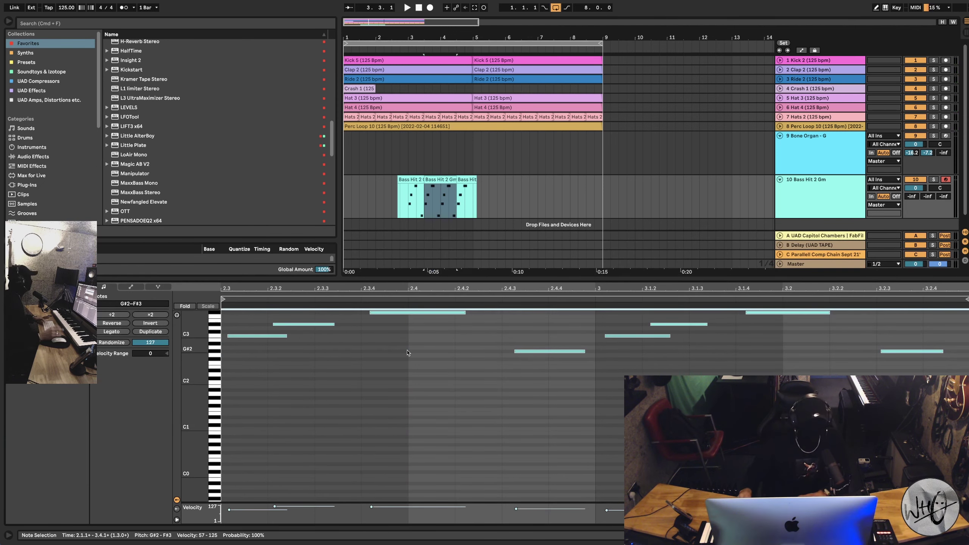
Shift the C3 notes near 2.3.1 and 3.1.1 and the G#2 note near 2.4.3 slightly earlier, checking the timing during playback.
{"action": "left_click", "coordinate": [407, 353]}
{"action": "left_click_drag", "start_coordinate": [270, 338], "coordinate": [268, 341]}
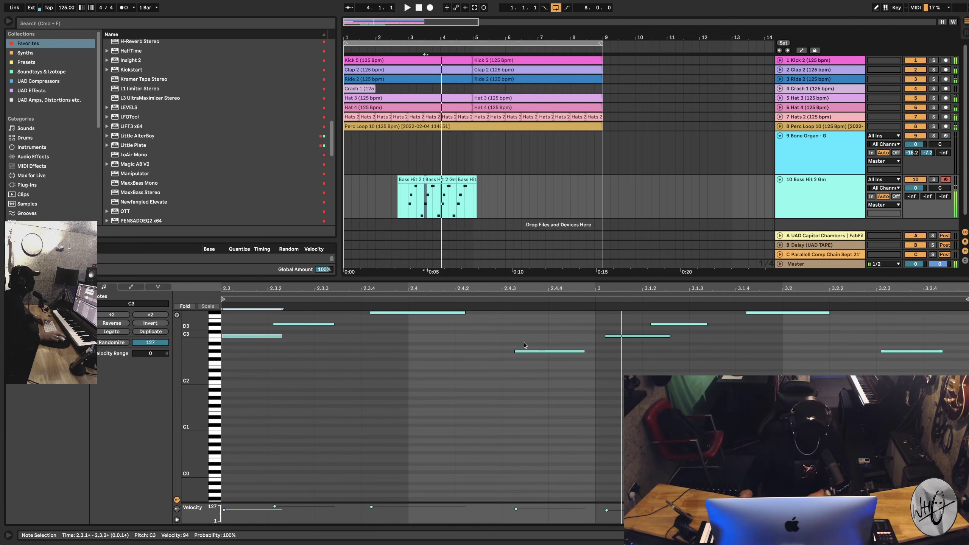
{"action": "left_click", "coordinate": [543, 352]}
{"action": "key", "text": "space"}
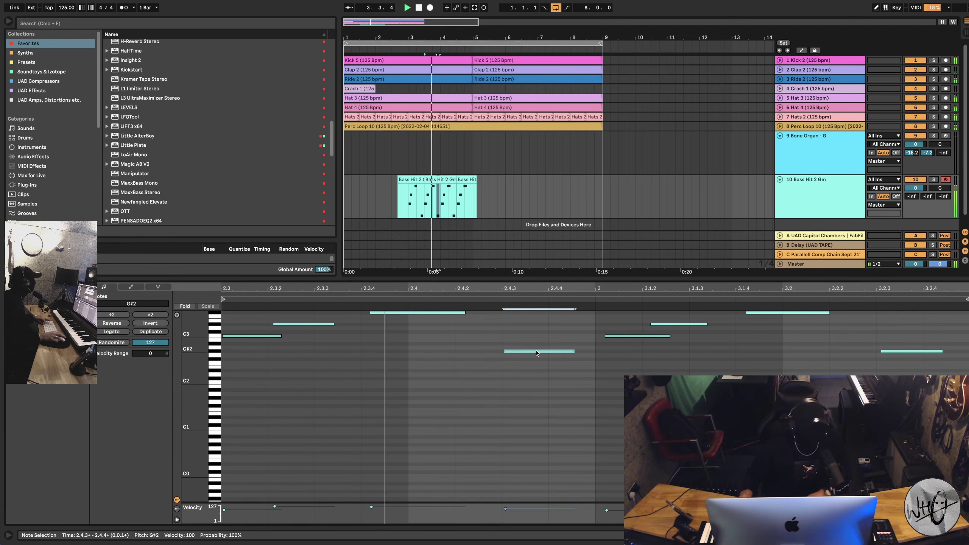
{"action": "mouse_move", "coordinate": [544, 351]}
{"action": "left_mouse_down"}
{"action": "mouse_move", "coordinate": [553, 352]}
{"action": "mouse_move", "coordinate": [543, 352]}
{"action": "left_mouse_up"}
{"action": "key", "text": "space"}
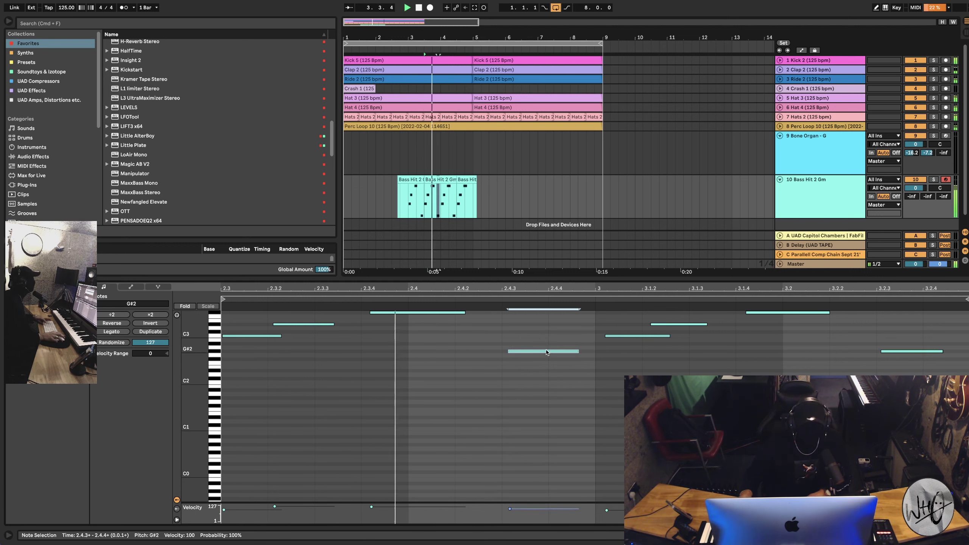
{"action": "left_click_drag", "start_coordinate": [613, 339], "coordinate": [604, 339]}
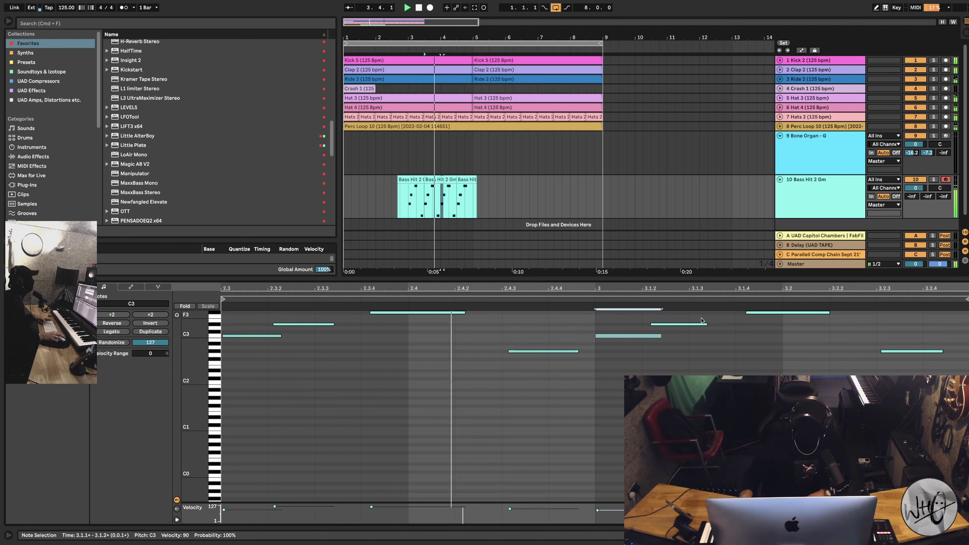
Copy the edited one-bar bass clip to bar 1 and duplicate it across all eight bars.
{"action": "left_click", "coordinate": [448, 187]}
{"action": "left_click", "coordinate": [438, 180]}
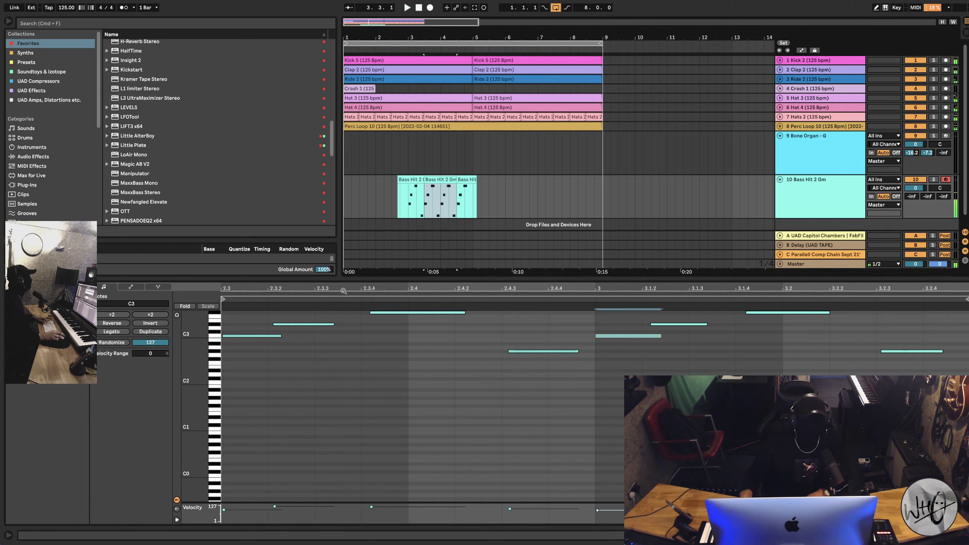
{"action": "left_click", "coordinate": [365, 197]}
{"action": "key", "text": "super+v"}
{"action": "key", "text": "super+d"}
{"action": "key", "text": "super+d"}
{"action": "key", "text": "super+d"}
{"action": "key", "text": "super+d"}
{"action": "key", "text": "super+d"}
{"action": "key", "text": "super+d"}
{"action": "key", "text": "super+d"}
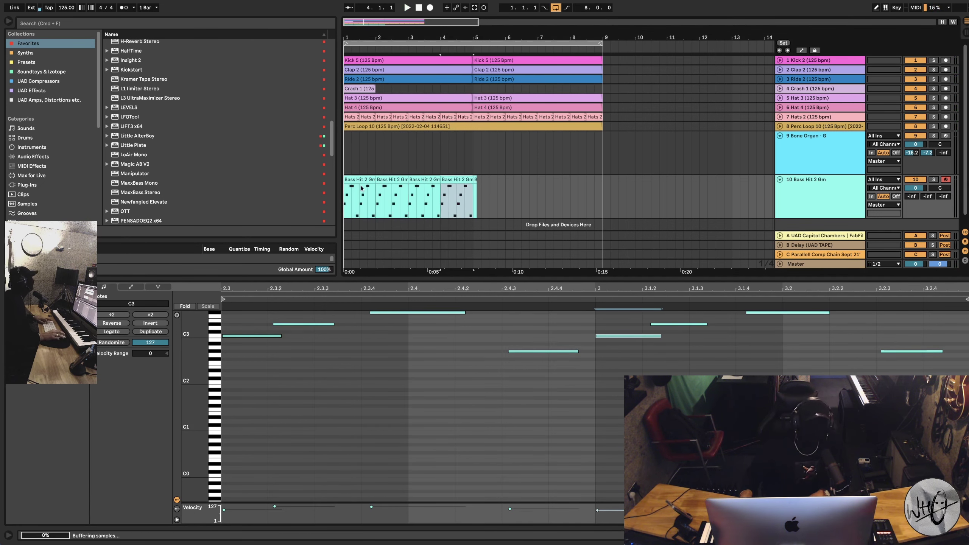
Play the bass line from bar 1, set the Bass Hit 2 Gm track volume to 2.0 dB and hide the note editor.
{"action": "left_click", "coordinate": [361, 182]}
{"action": "key", "text": "space"}
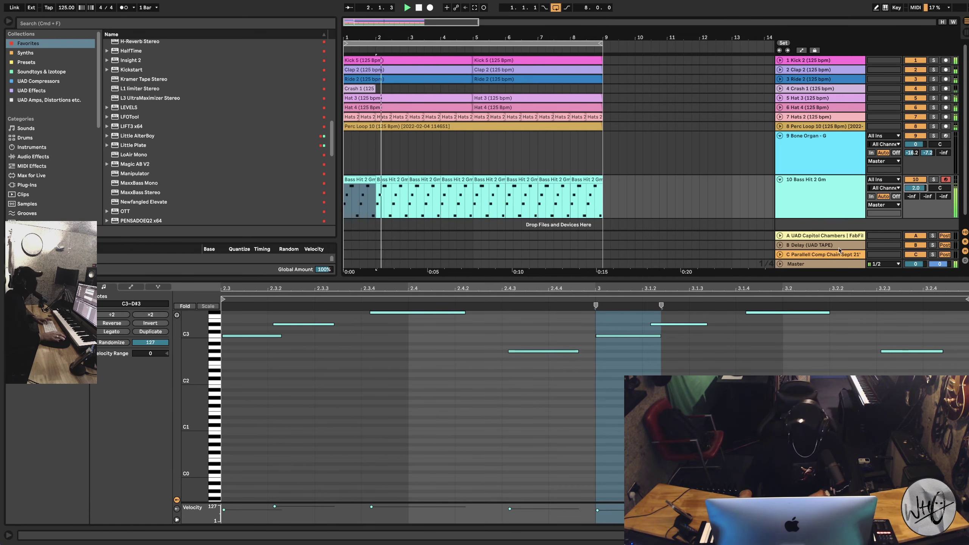
{"action": "left_click_drag", "start_coordinate": [826, 278], "coordinate": [824, 527]}
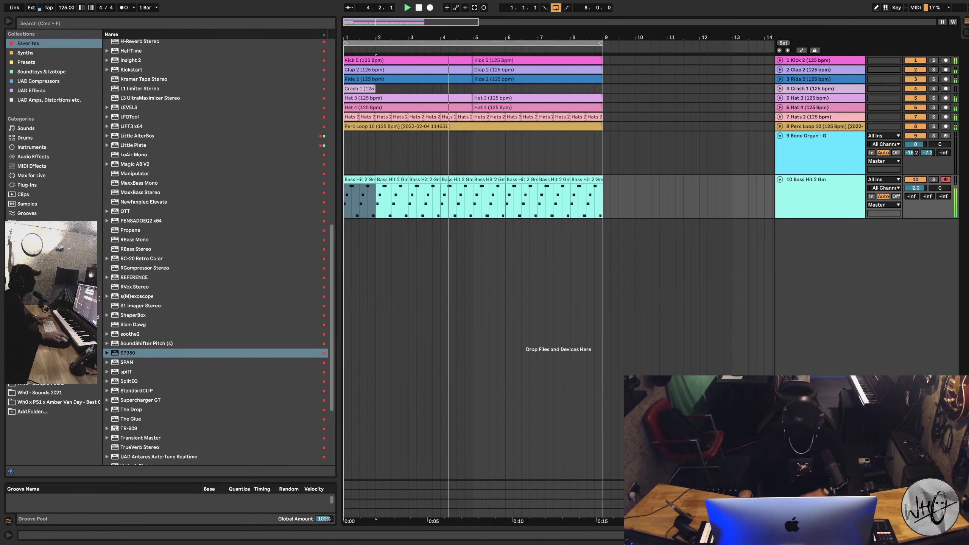
Arm the Bone Organ - G track and copy the eight bars of bass clips onto it from bar 1.
{"action": "left_click", "coordinate": [944, 136]}
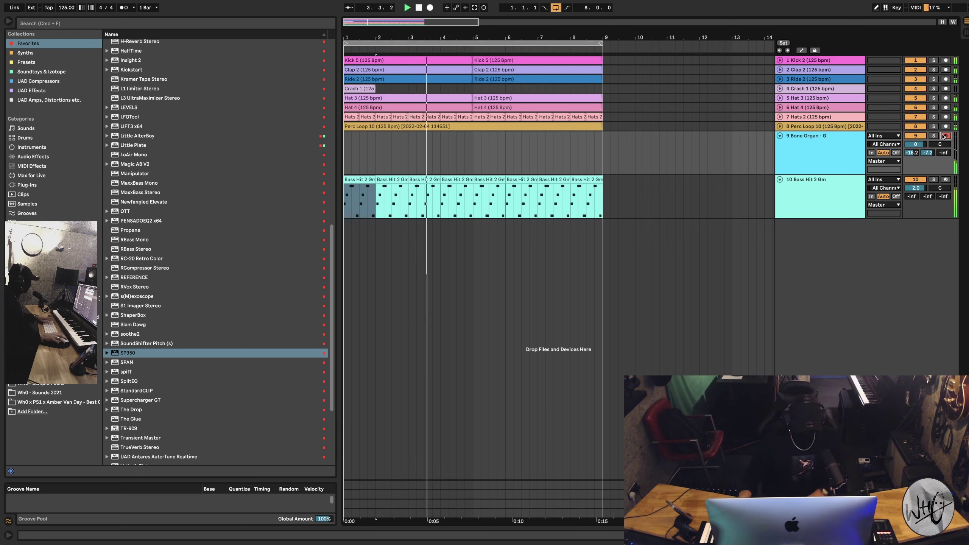
{"action": "left_click_drag", "start_coordinate": [643, 197], "coordinate": [346, 190]}
{"action": "left_click", "coordinate": [363, 162]}
{"action": "key", "text": "super+v"}
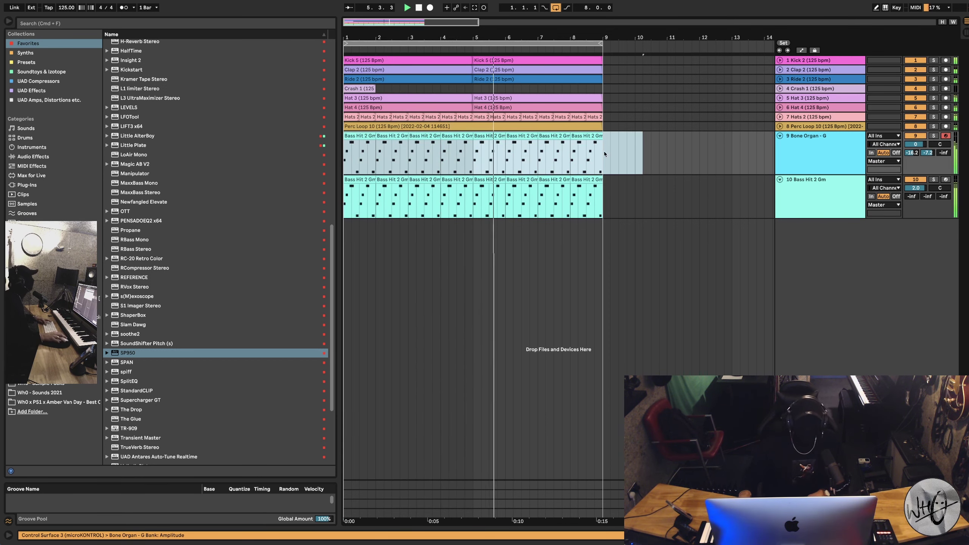
Solo the Bone Organ - G track and consolidate its copied clips into a single eight-bar clip.
{"action": "left_click", "coordinate": [832, 163]}
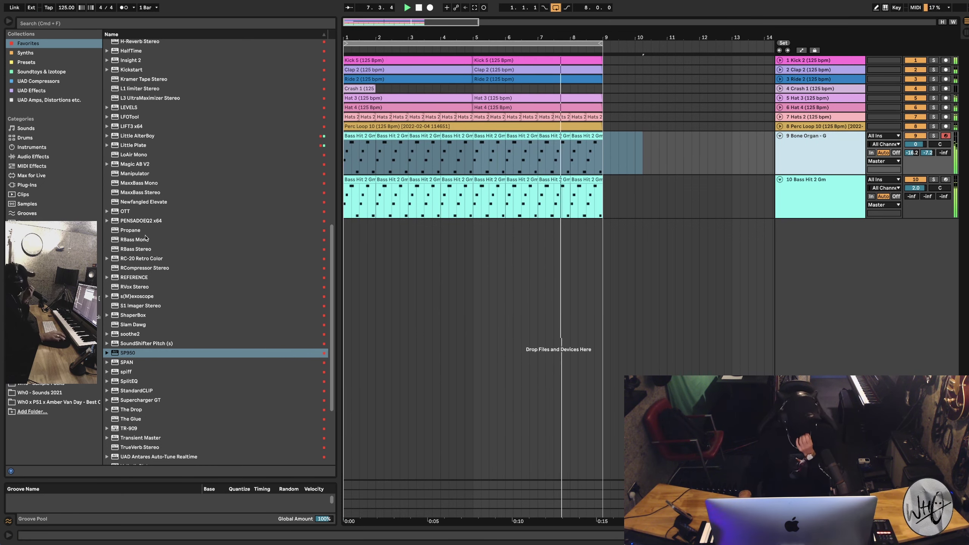
{"action": "scroll", "coordinate": [157, 175], "scroll_direction": "up", "scroll_amount": 4}
{"action": "scroll", "coordinate": [157, 175], "scroll_direction": "up", "scroll_amount": 6}
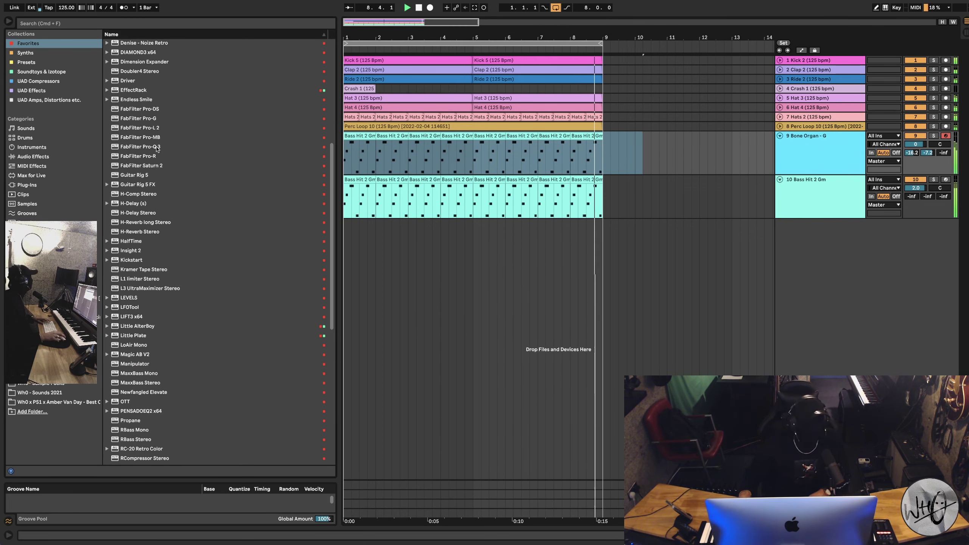
{"action": "left_click", "coordinate": [936, 137]}
{"action": "left_click", "coordinate": [644, 162]}
{"action": "key", "text": "space"}
{"action": "left_click", "coordinate": [355, 135], "text": "shift"}
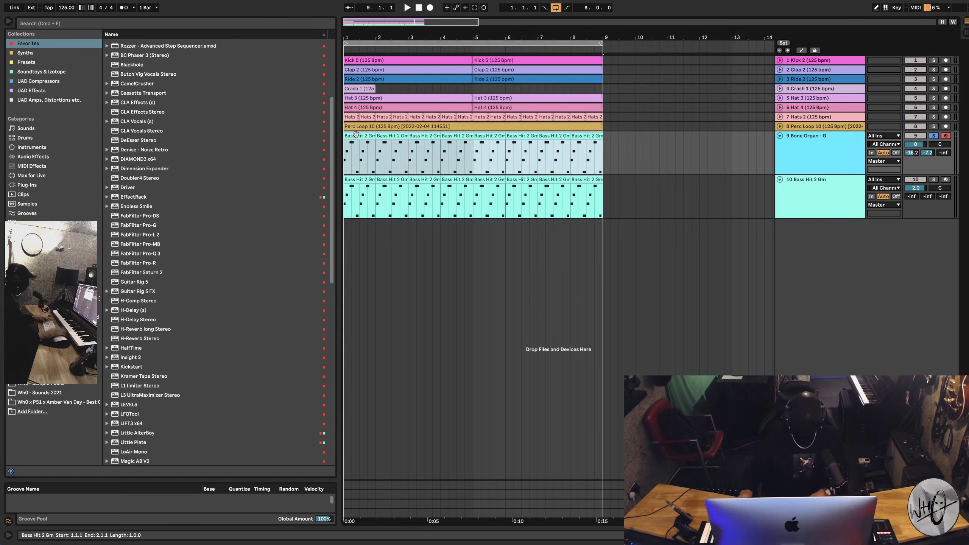
{"action": "key", "text": "super+j"}
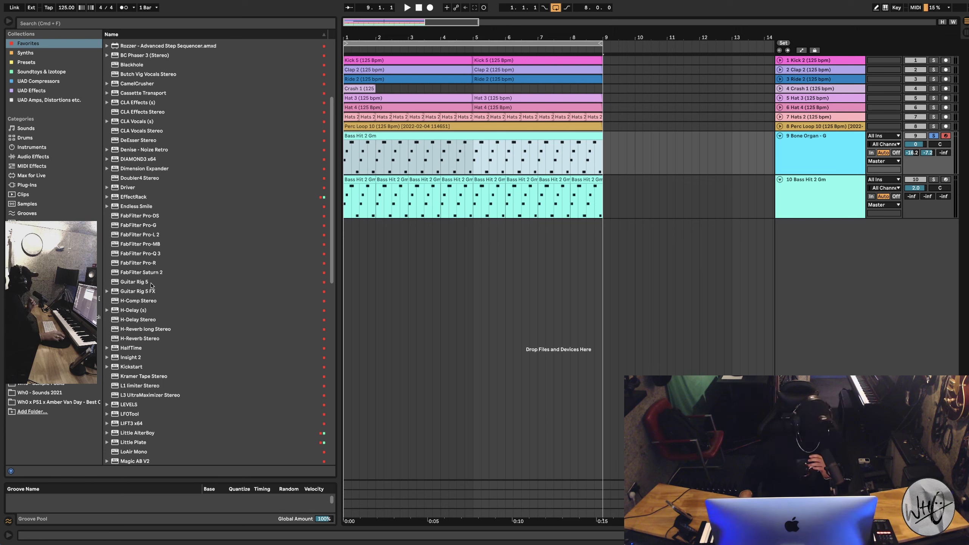
Add H-Delay Stereo to the Bone Organ - G track and set its delay time to 1/64 with ping-pong on.
{"action": "left_click_drag", "start_coordinate": [133, 319], "coordinate": [424, 139]}
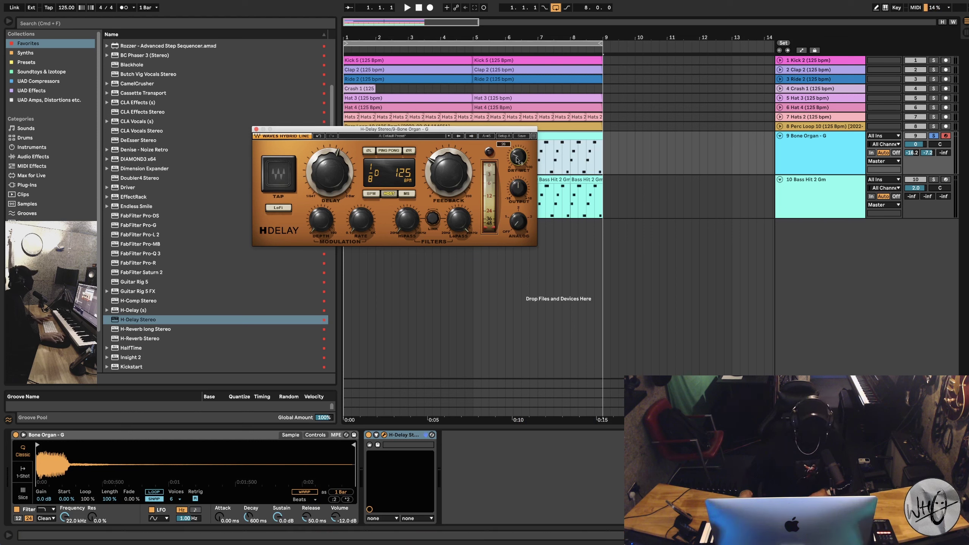
{"action": "key", "text": "space"}
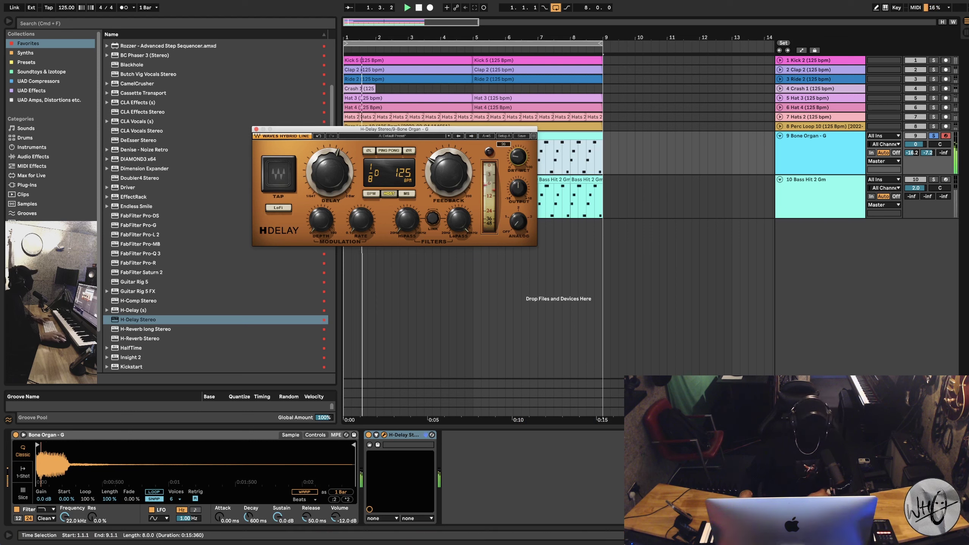
{"action": "left_click_drag", "start_coordinate": [325, 170], "coordinate": [349, 157]}
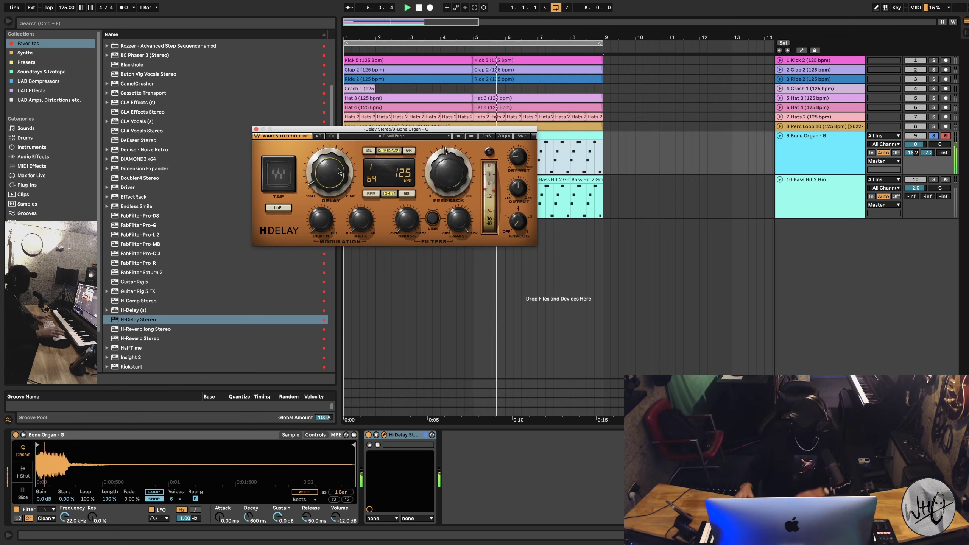
{"action": "left_click", "coordinate": [410, 223]}
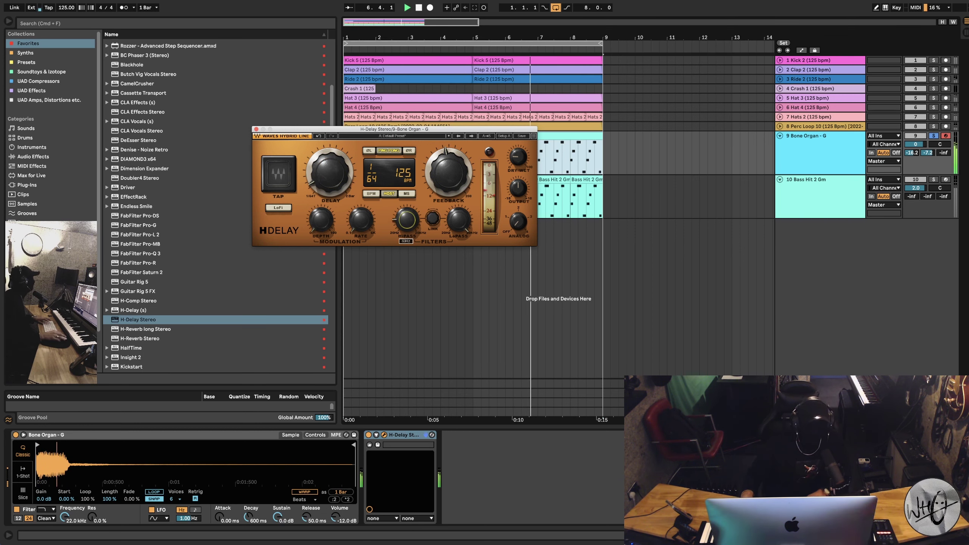
{"action": "left_click", "coordinate": [256, 129]}
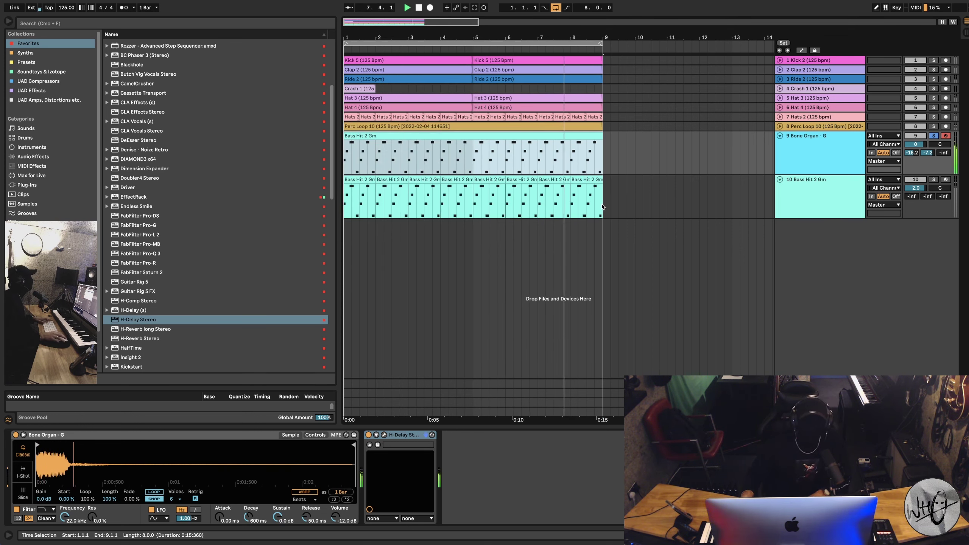
Insert eight bars before the groove, copy the organ clip into them, and play it with the Bone Organ - G track unsoloed.
{"action": "left_click_drag", "start_coordinate": [602, 207], "coordinate": [201, 188]}
{"action": "key", "text": "super+i"}
{"action": "key", "text": "space"}
{"action": "left_click", "coordinate": [619, 179]}
{"action": "left_click_drag", "start_coordinate": [713, 136], "coordinate": [440, 143]}
{"action": "key", "text": "space"}
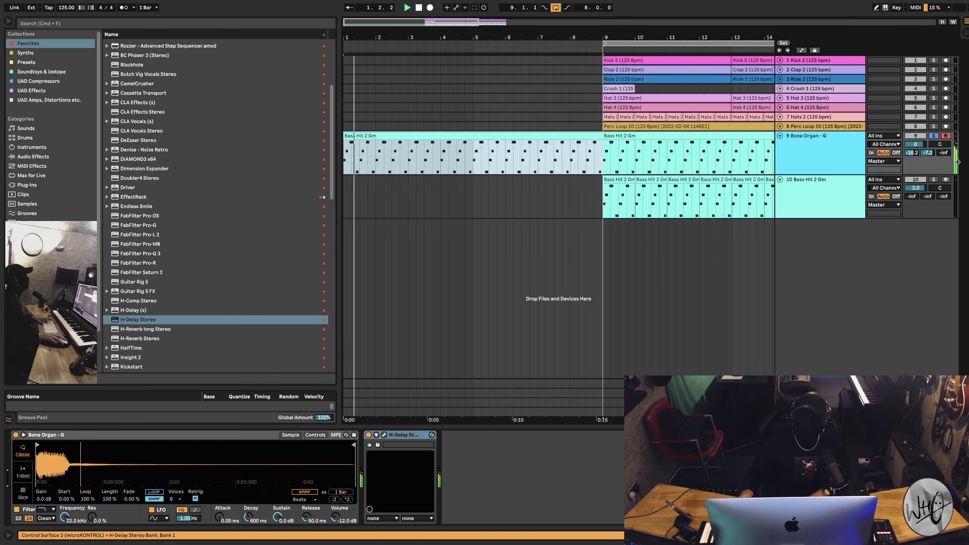
{"action": "left_click", "coordinate": [932, 138]}
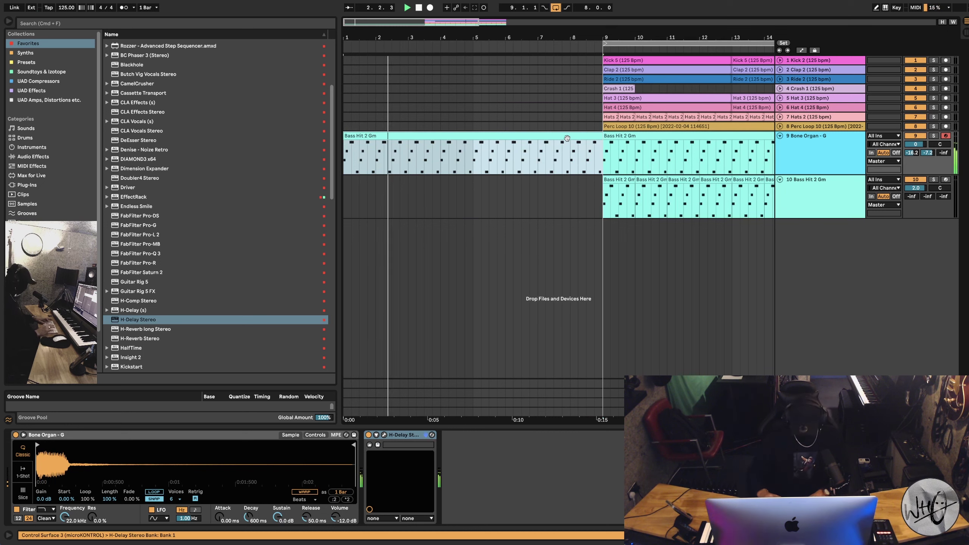
Loop the eight intro bars and copy their Bone Organ - G clip onto a new MIDI track directly below.
{"action": "key", "text": "super+l"}
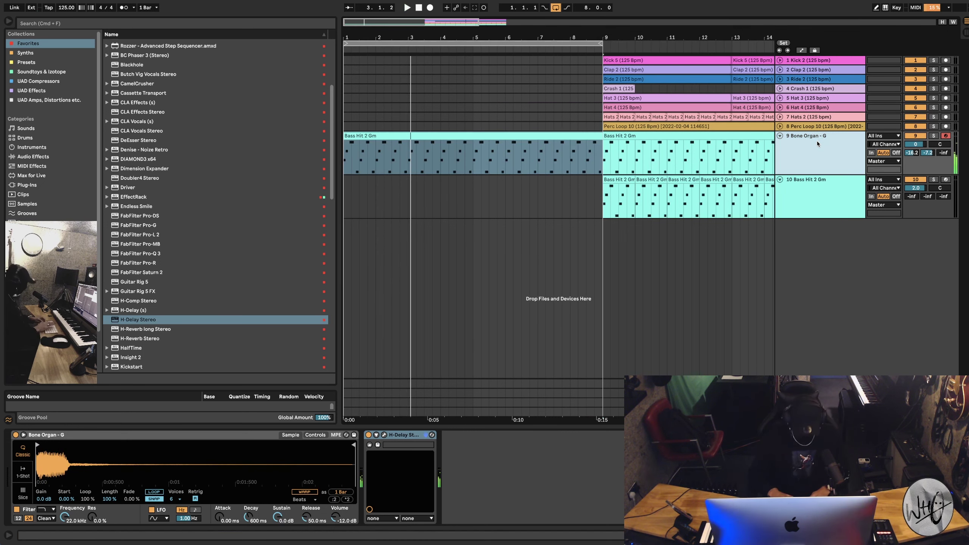
{"action": "key", "text": "cmd+shift+t"}
{"action": "key", "text": "Up"}
{"action": "key", "text": "super+c"}
{"action": "key", "text": "Down"}
{"action": "key", "text": "super+v"}
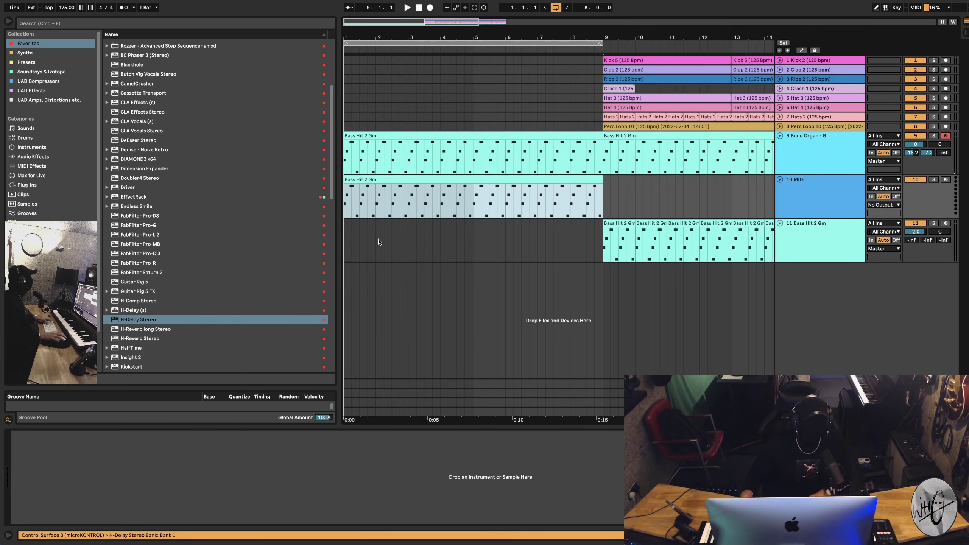
Audition samples in the pack's Synth Shots folder and load Bell Hit - F#.wav onto the new MIDI track.
{"action": "left_click", "coordinate": [42, 290]}
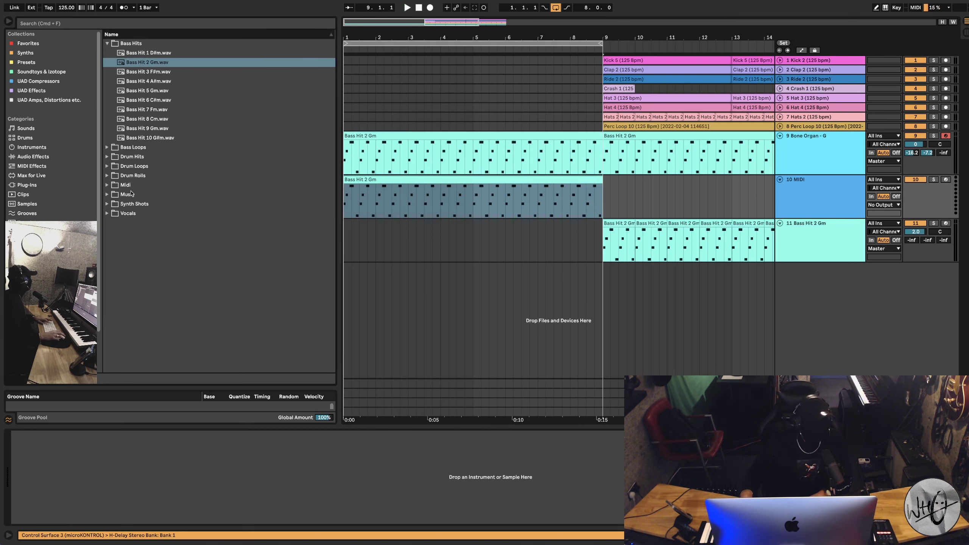
{"action": "left_click", "coordinate": [111, 204]}
{"action": "left_click", "coordinate": [151, 128]}
{"action": "left_click", "coordinate": [152, 119]}
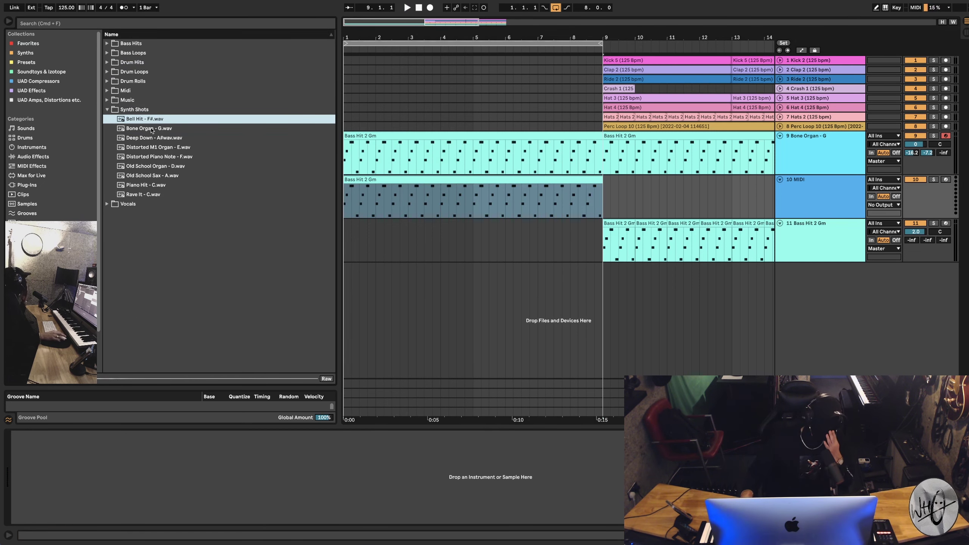
{"action": "left_click", "coordinate": [153, 148]}
{"action": "key", "text": "Up"}
{"action": "key", "text": "Up"}
{"action": "key", "text": "Up"}
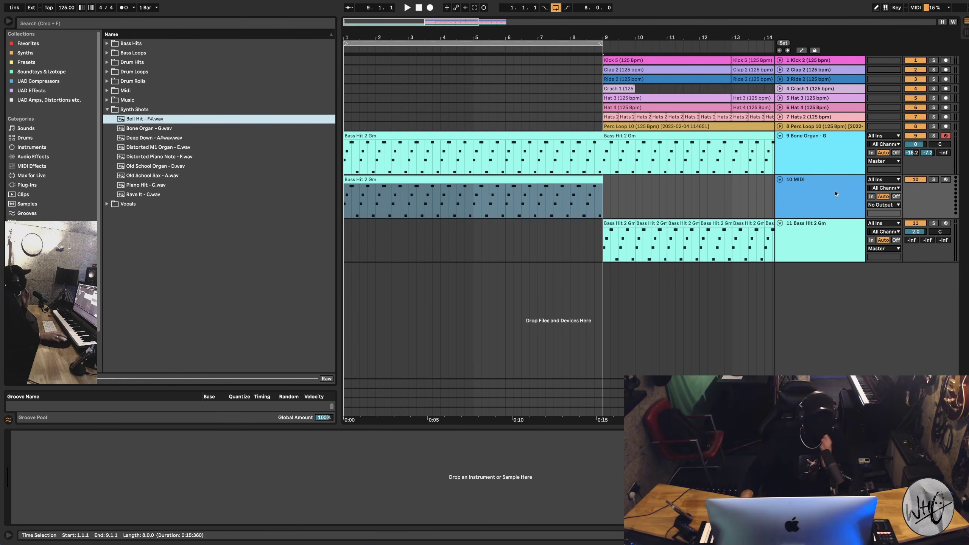
{"action": "left_click", "coordinate": [844, 190]}
{"action": "left_click_drag", "start_coordinate": [156, 119], "coordinate": [534, 499]}
{"action": "key", "text": "Return"}
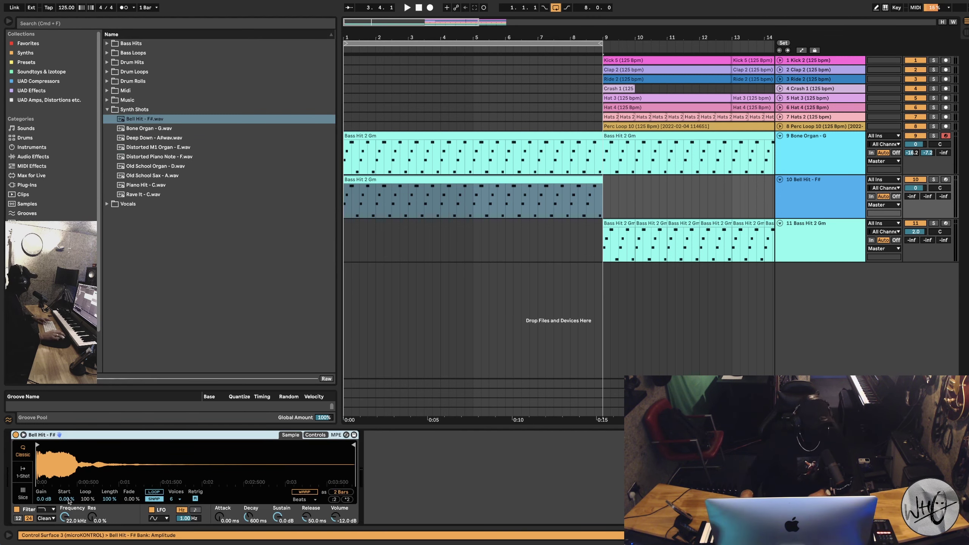
Switch the Bell Hit - F# sampler to 1-Shot mode and try transpositions from +2 to +5 semitones during playback.
{"action": "left_click", "coordinate": [22, 469]}
{"action": "left_click_drag", "start_coordinate": [279, 517], "coordinate": [279, 519]}
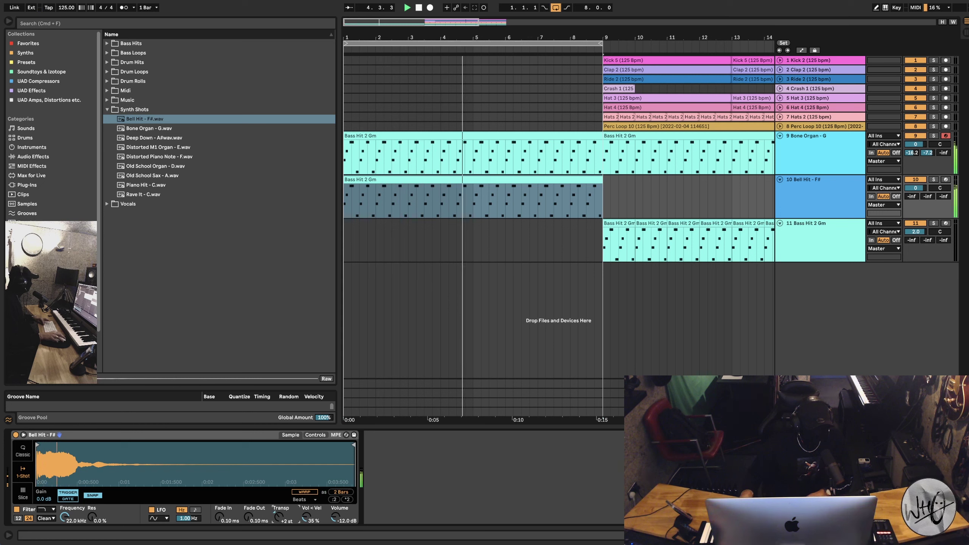
{"action": "key", "text": "Up"}
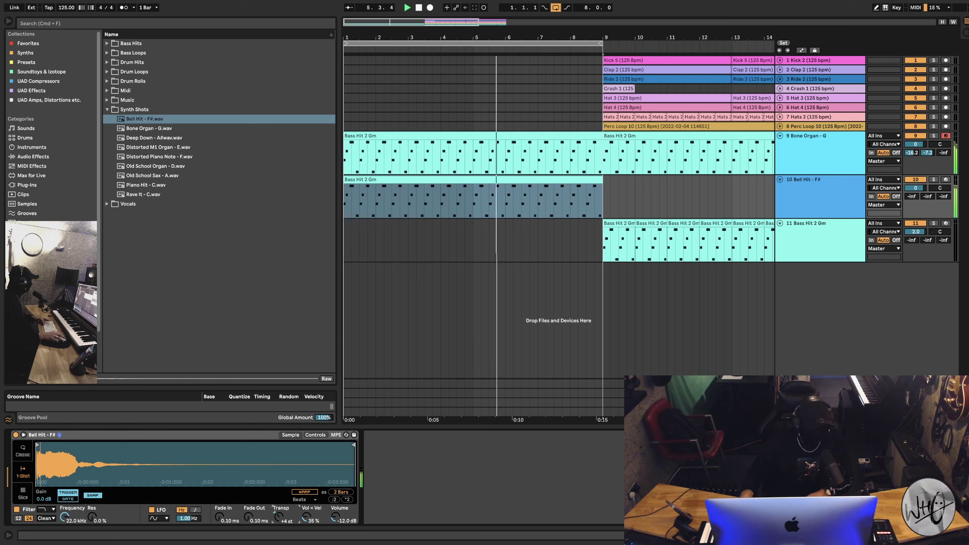
{"action": "key", "text": "Down"}
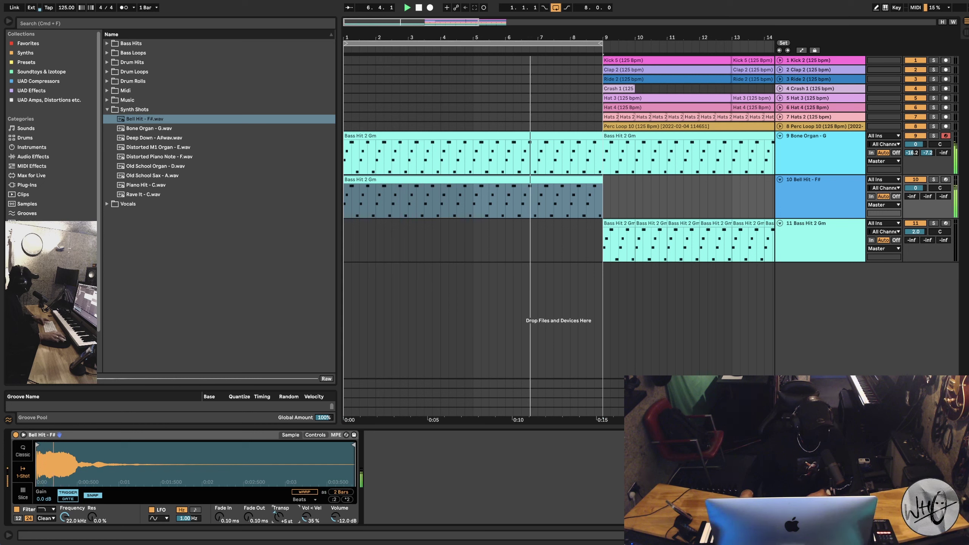
Audition the piano, sax and organ synth shots and replace the bell sample with Old School Organ - D.wav.
{"action": "left_click", "coordinate": [153, 185]}
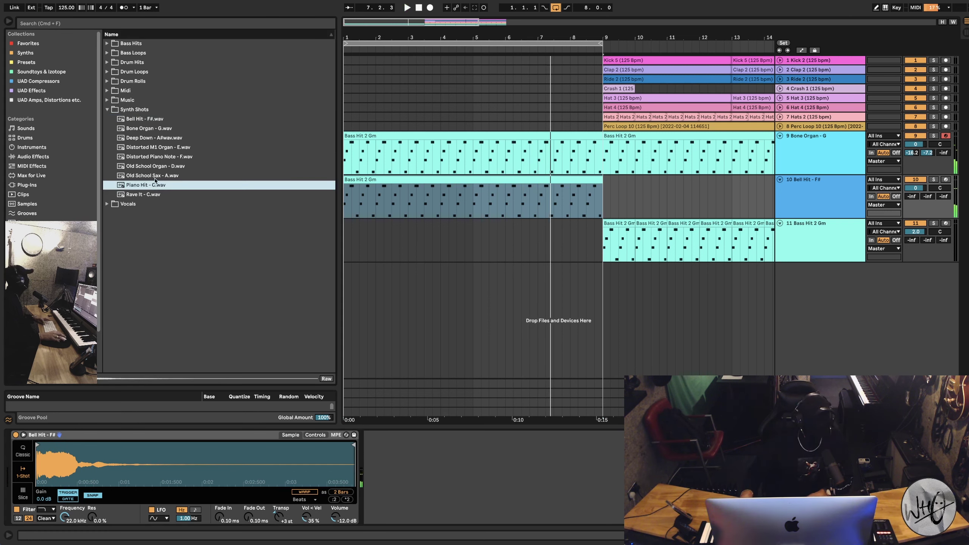
{"action": "left_click", "coordinate": [153, 172]}
{"action": "left_click", "coordinate": [154, 167]}
{"action": "left_click", "coordinate": [160, 158]}
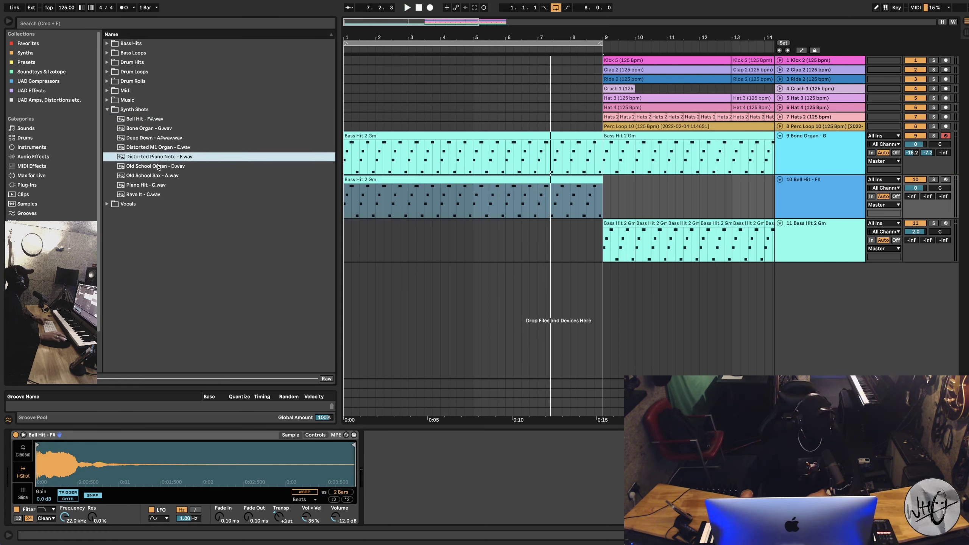
{"action": "left_click", "coordinate": [155, 168]}
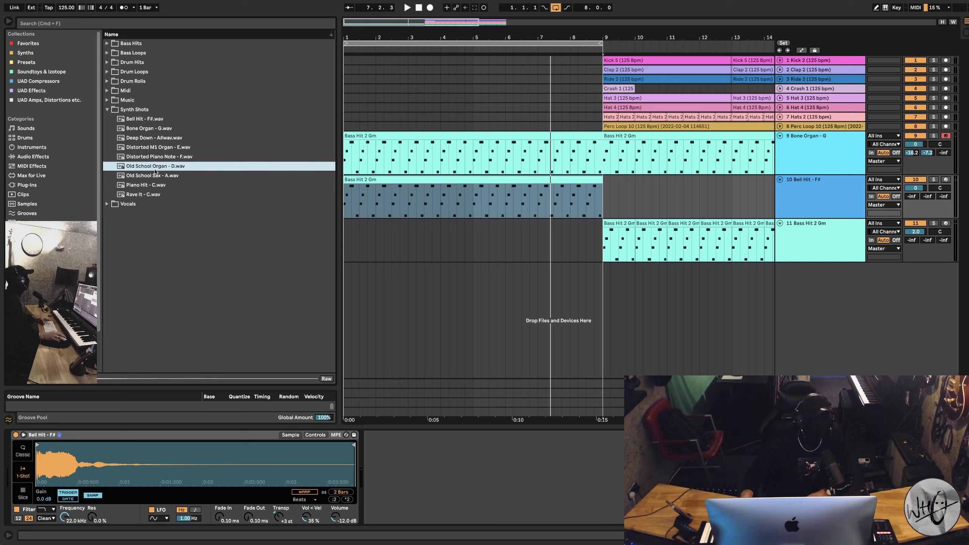
{"action": "left_click_drag", "start_coordinate": [170, 458], "coordinate": [170, 458]}
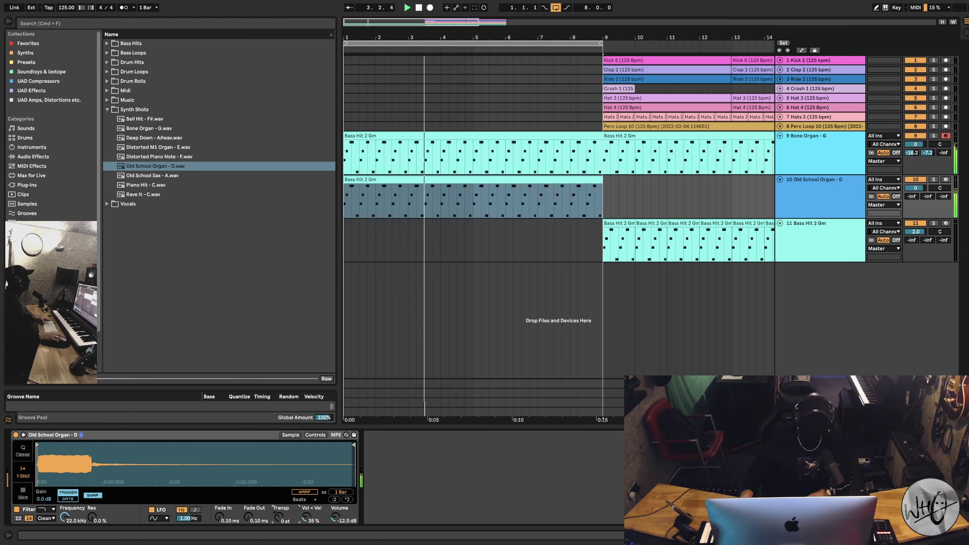
Lower the Old School Organ - D track's volume and set its sampler to Gate with a 0.00 ms fade-out.
{"action": "left_click_drag", "start_coordinate": [926, 186], "coordinate": [926, 199]}
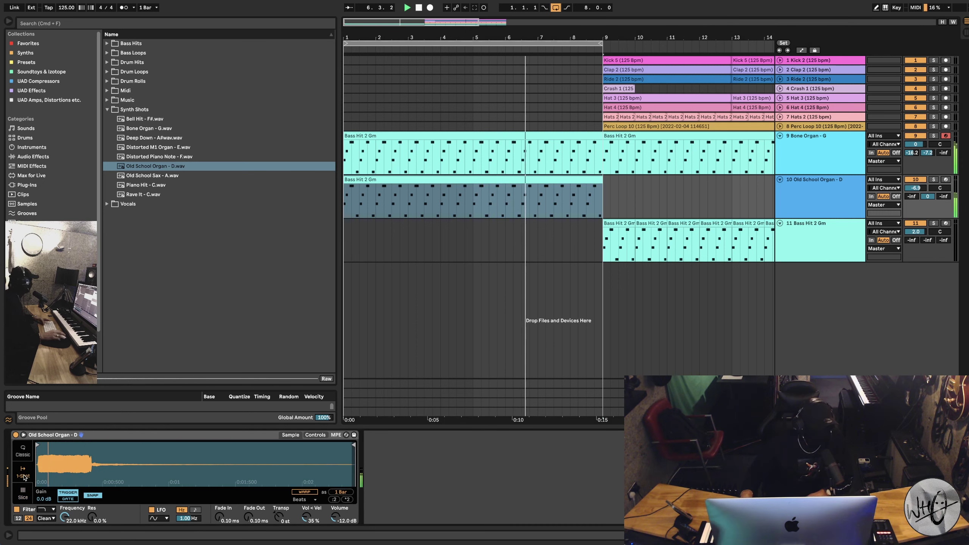
{"action": "key", "text": "space"}
{"action": "left_click_drag", "start_coordinate": [249, 518], "coordinate": [250, 524]}
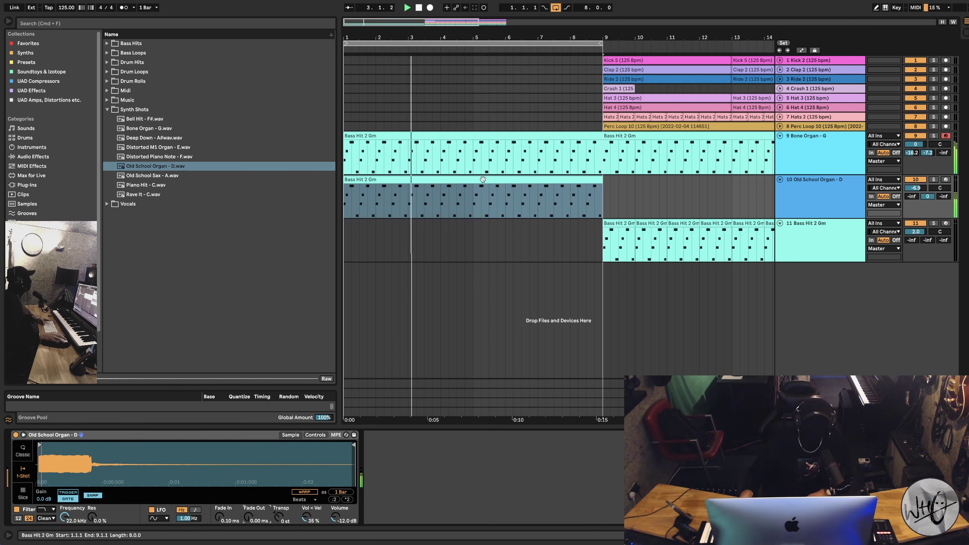
Shorten all the notes in the Old School Organ - D track's intro clip, adjusting their length during playback.
{"action": "double_click", "coordinate": [431, 199]}
{"action": "key", "text": "space"}
{"action": "left_click", "coordinate": [454, 470]}
{"action": "key", "text": "super+a"}
{"action": "left_click_drag", "start_coordinate": [438, 461], "coordinate": [425, 461]}
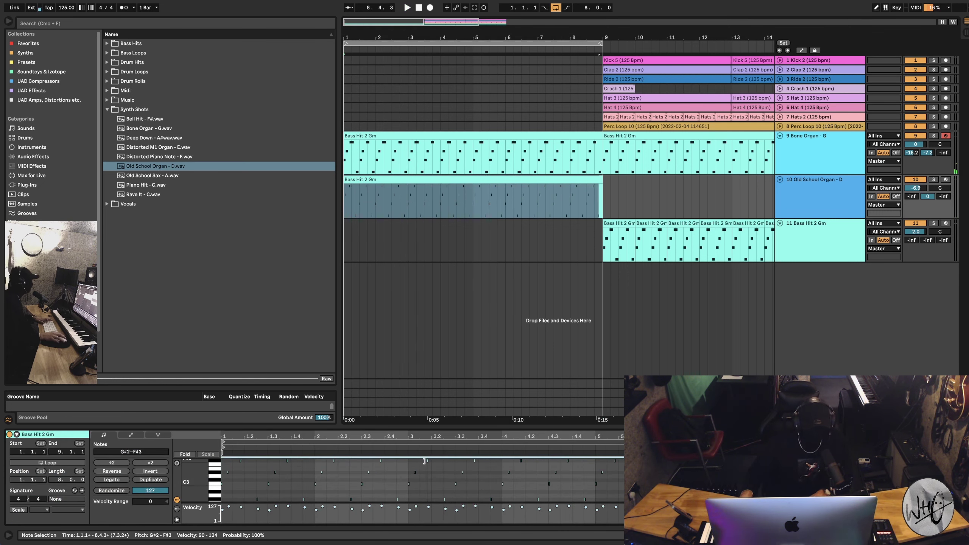
{"action": "key", "text": "space"}
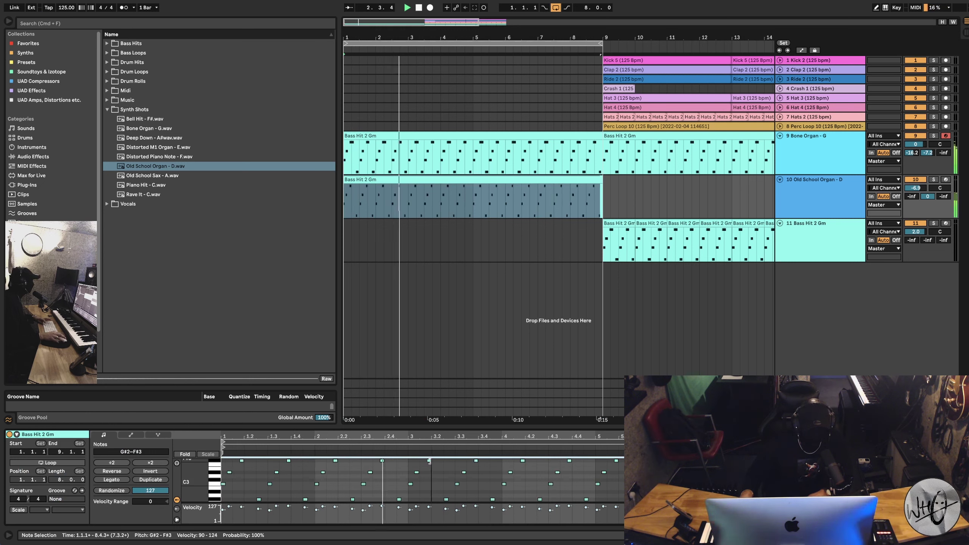
{"action": "left_click_drag", "start_coordinate": [427, 461], "coordinate": [430, 461]}
Set the Old School Organ - D sampler's fade-out to 59.3 ms.
{"action": "key", "text": "shift+Tab"}
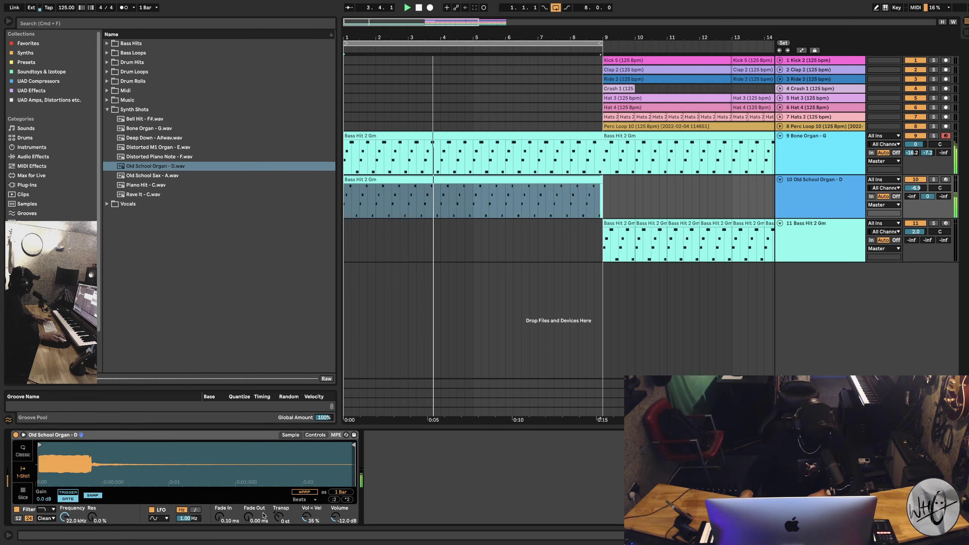
{"action": "left_click_drag", "start_coordinate": [250, 518], "coordinate": [250, 512]}
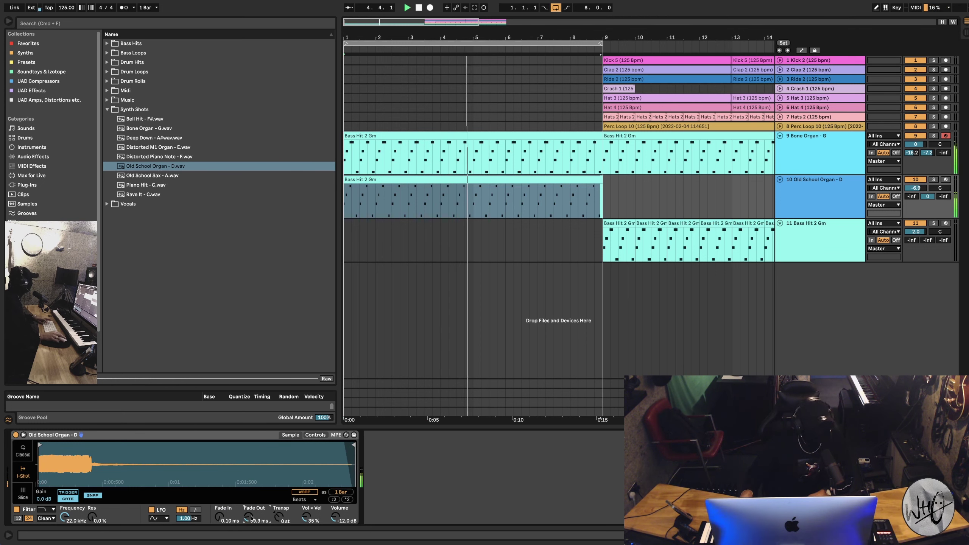
{"action": "left_click_drag", "start_coordinate": [526, 36], "coordinate": [526, 23]}
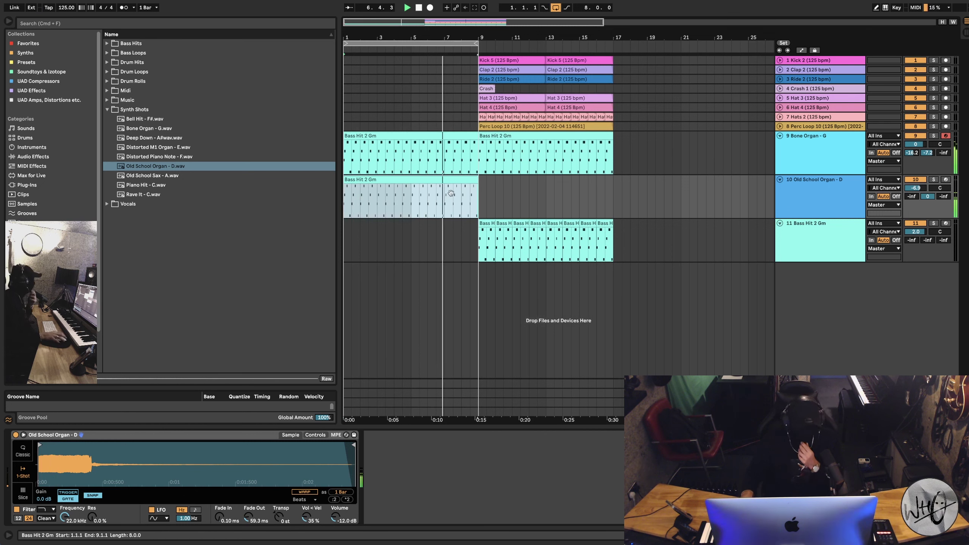
Audition several vocal textures, including Vocal Texture 4, 5 and 6, against the looping organ intro.
{"action": "left_click", "coordinate": [486, 223]}
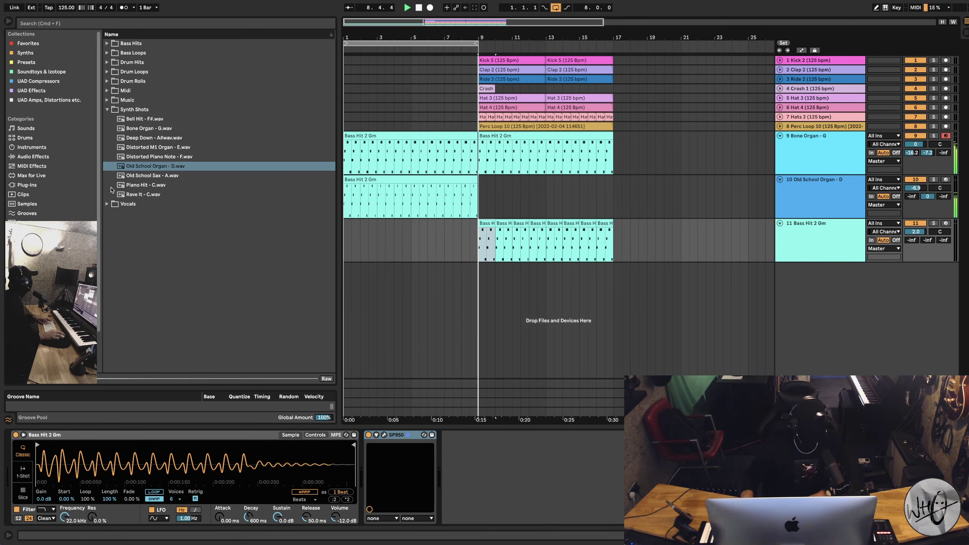
{"action": "left_click", "coordinate": [107, 204]}
{"action": "left_click", "coordinate": [141, 197]}
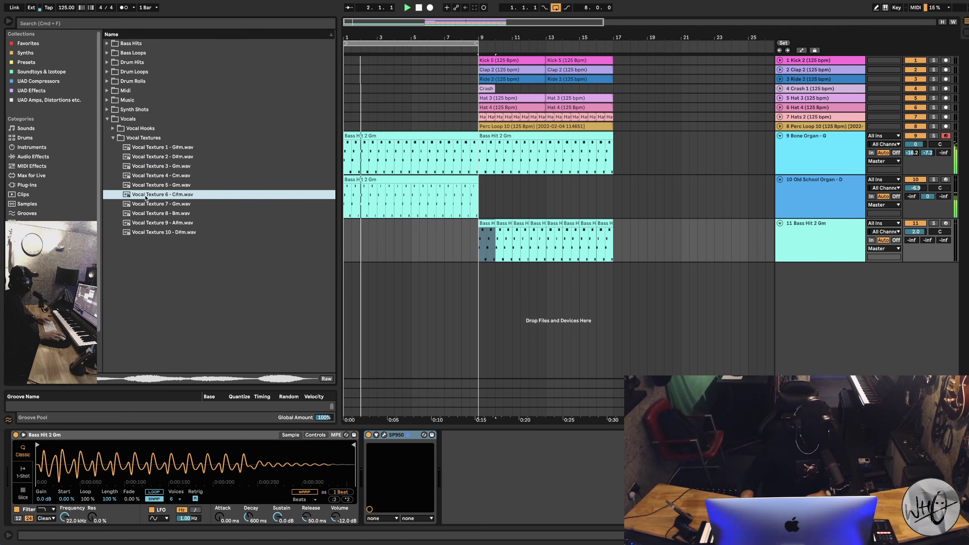
{"action": "key", "text": "Up"}
{"action": "key", "text": "Up"}
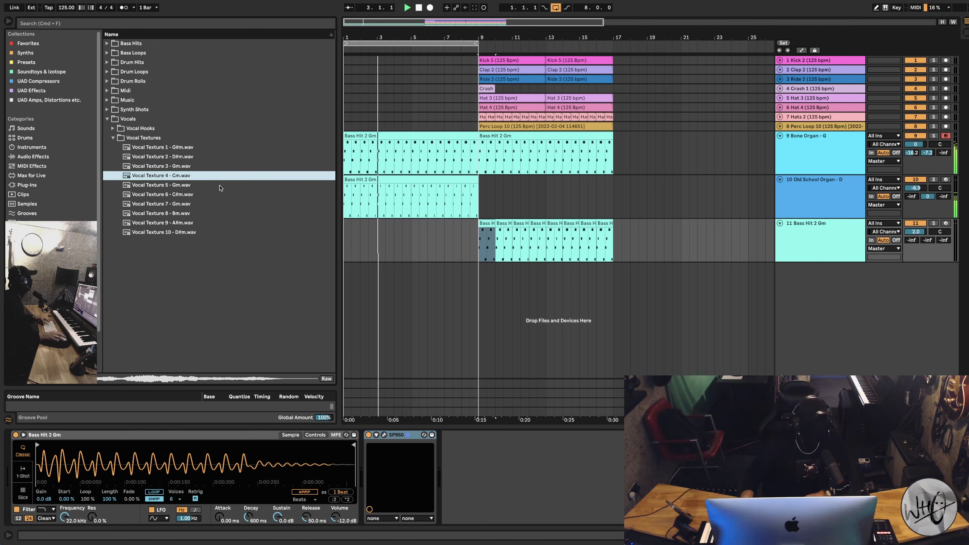
{"action": "left_click", "coordinate": [168, 186]}
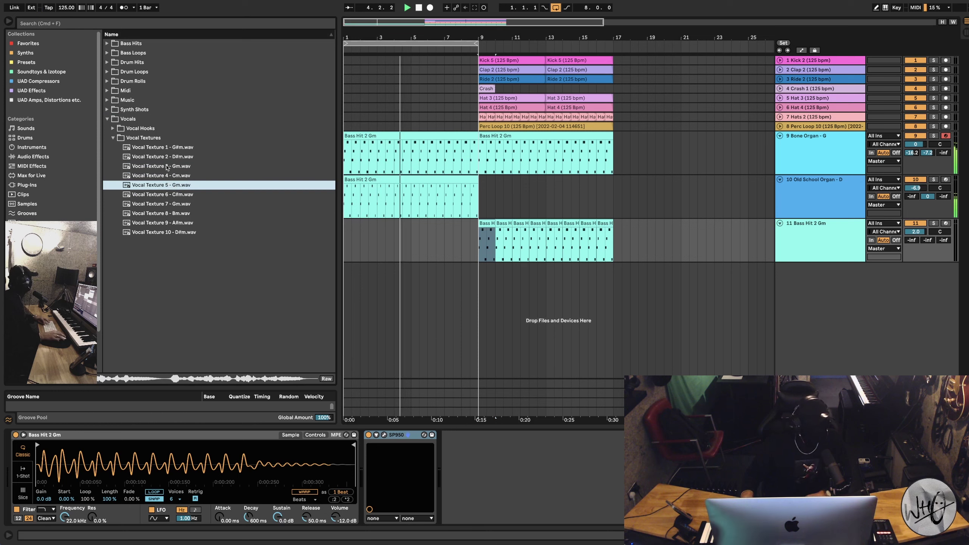
Audition vocal hooks such as Don't Overdose, On Fire and House Music Is A Feeling over the looping intro.
{"action": "left_click", "coordinate": [114, 128]}
{"action": "left_click", "coordinate": [169, 240]}
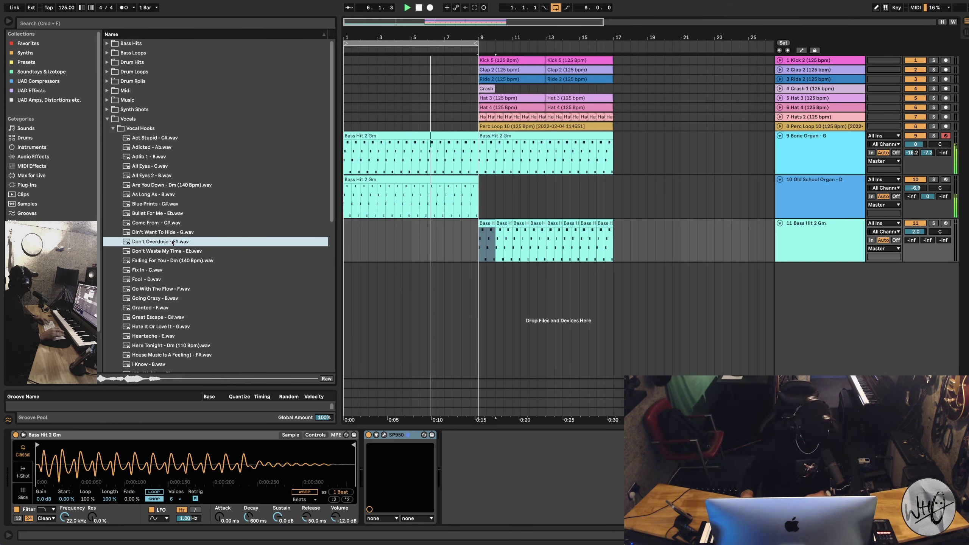
{"action": "scroll", "coordinate": [179, 332], "scroll_direction": "down", "scroll_amount": 1}
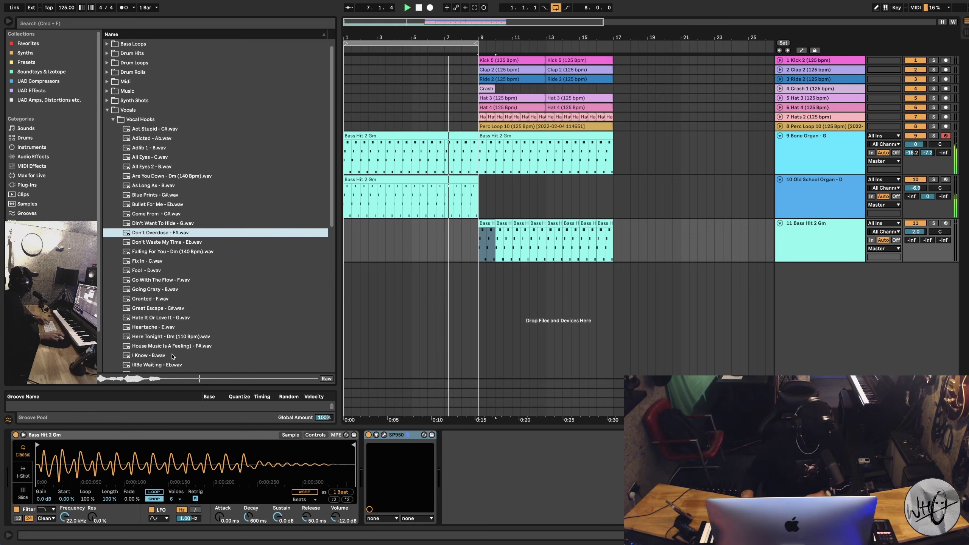
{"action": "scroll", "coordinate": [173, 356], "scroll_direction": "down", "scroll_amount": 7}
{"action": "scroll", "coordinate": [178, 299], "scroll_direction": "down", "scroll_amount": 3}
{"action": "left_click", "coordinate": [254, 328]}
{"action": "scroll", "coordinate": [250, 327], "scroll_direction": "down", "scroll_amount": 11}
{"action": "left_click", "coordinate": [168, 287]}
{"action": "scroll", "coordinate": [165, 286], "scroll_direction": "down", "scroll_amount": 6}
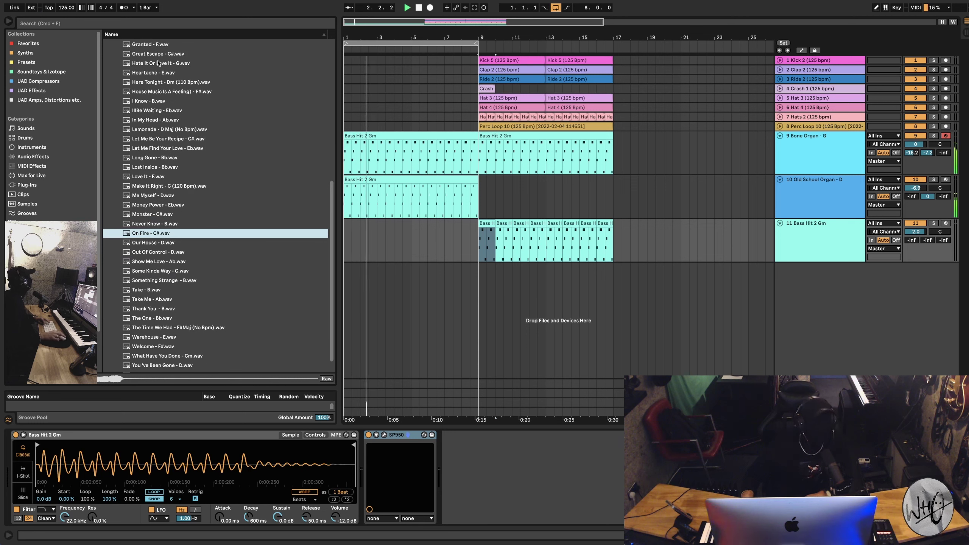
{"action": "left_click", "coordinate": [159, 94]}
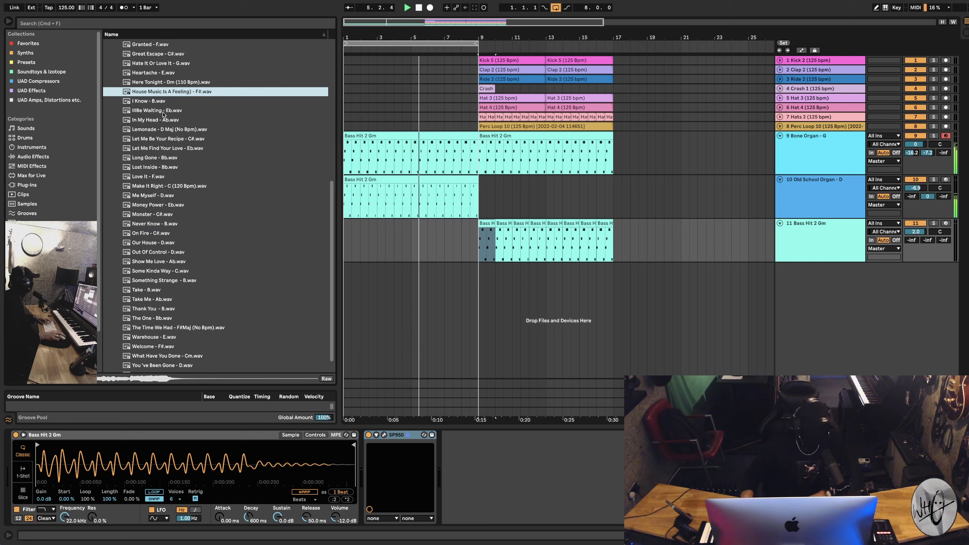
Turn the Bone Organ - G track's second send down to -inf.
{"action": "left_click_drag", "start_coordinate": [388, 293], "coordinate": [346, 252]}
{"action": "left_click", "coordinate": [860, 161]}
{"action": "left_click_drag", "start_coordinate": [932, 154], "coordinate": [929, 203]}
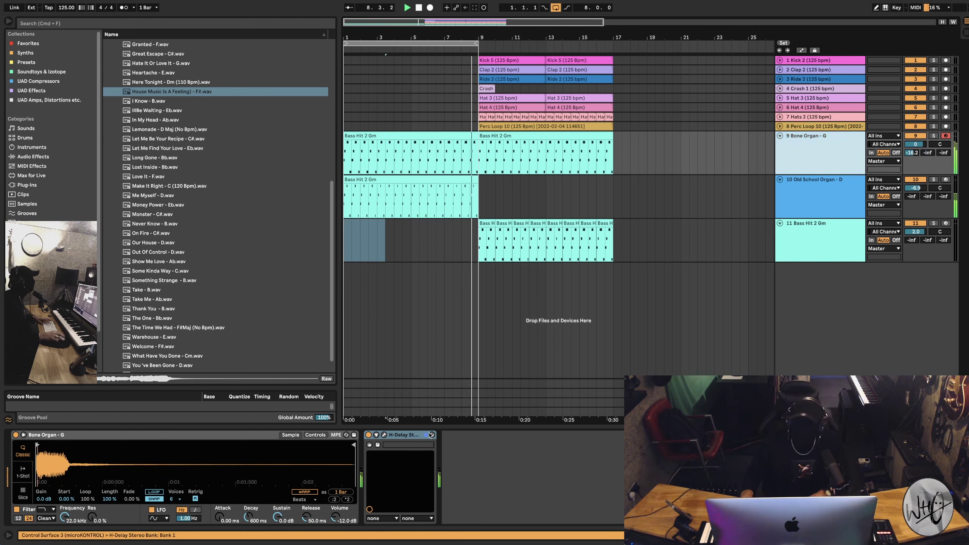
Copy the four-bar Clap 2 clip to bar 1 and duplicate it to fill the eight-bar intro.
{"action": "left_click", "coordinate": [514, 70]}
{"action": "key", "text": "super+c"}
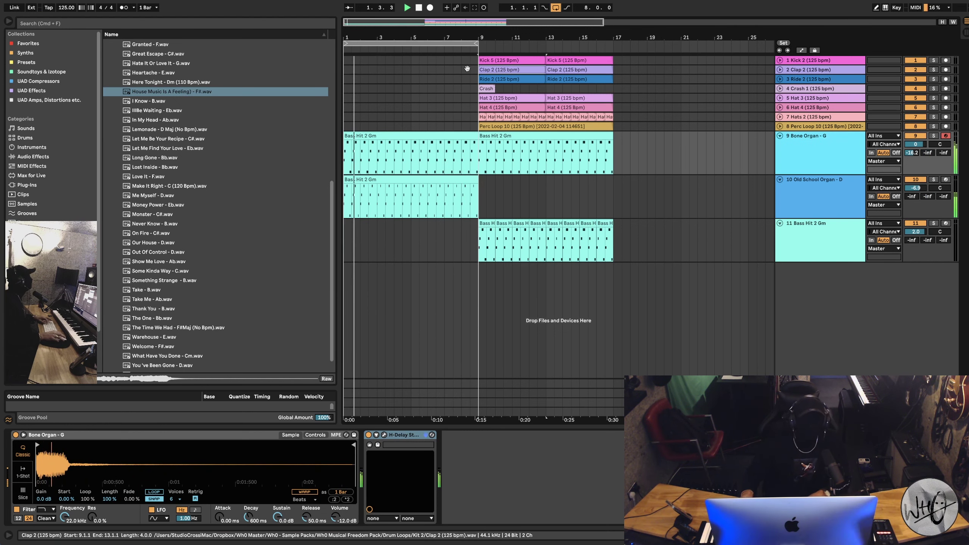
{"action": "left_click_drag", "start_coordinate": [403, 70], "coordinate": [326, 71]}
{"action": "key", "text": "super+v"}
{"action": "key", "text": "super+d"}
Copy the four-bar Ride 2 clip to bar 1 and repeat it across the eight-bar intro.
{"action": "left_click", "coordinate": [511, 86]}
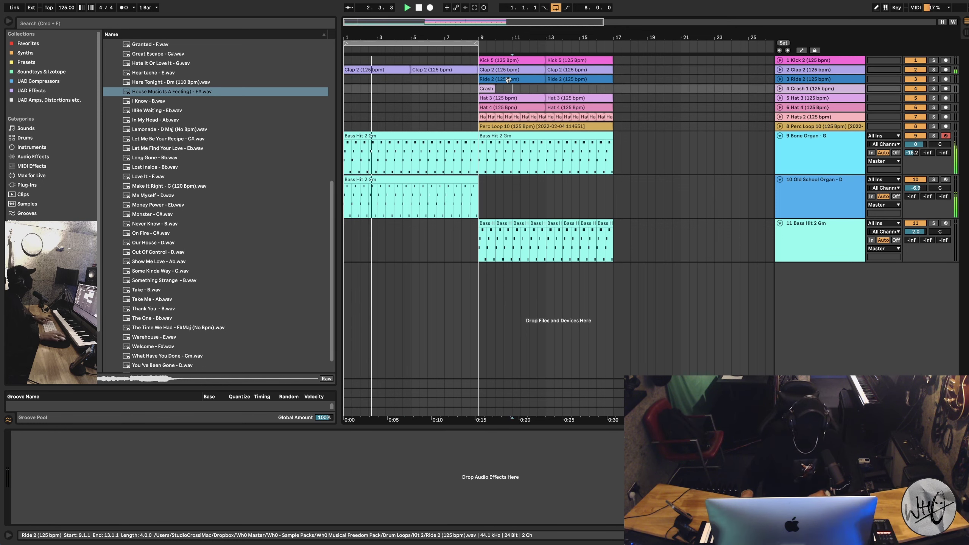
{"action": "left_click", "coordinate": [508, 79]}
{"action": "left_click_drag", "start_coordinate": [395, 81], "coordinate": [299, 85]}
{"action": "key", "text": "super+v"}
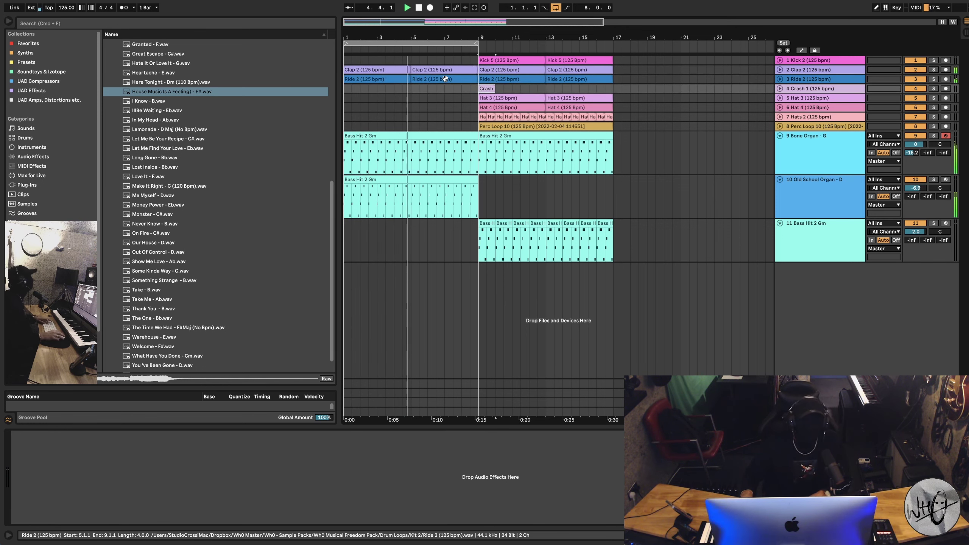
Switch off looping to play through into the groove, and duplicate the groove from bars 9–17 onto bar 17 on all its tracks.
{"action": "left_click", "coordinate": [556, 9]}
{"action": "left_click", "coordinate": [483, 191]}
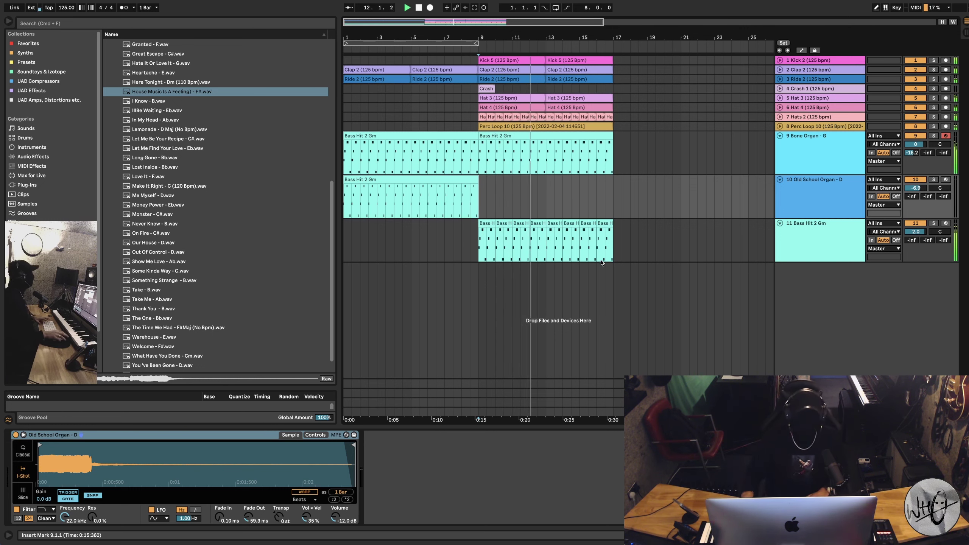
{"action": "left_click_drag", "start_coordinate": [613, 216], "coordinate": [611, 43]}
{"action": "key", "text": "super+d"}
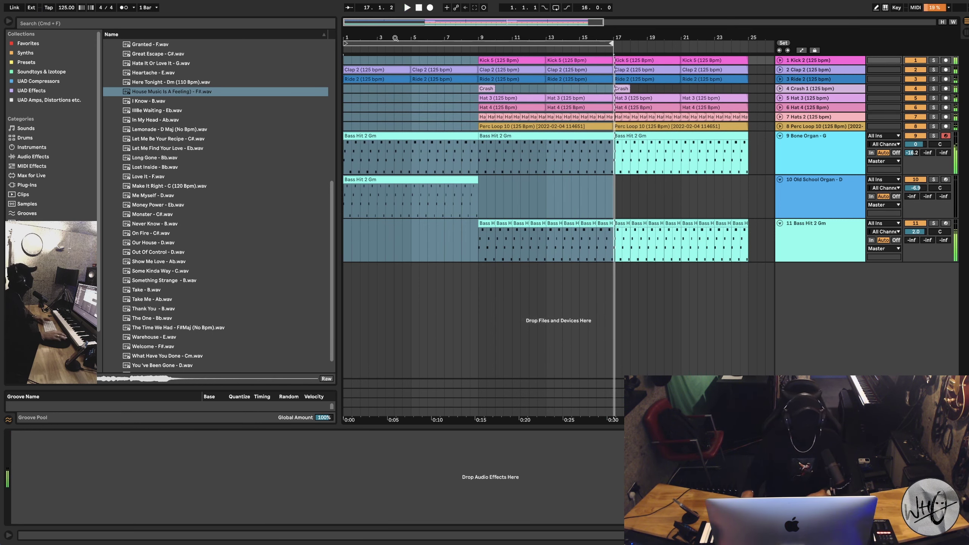
Play from the start, loop the eight-bar intro across bars 1–9, and collapse all the tracks.
{"action": "key", "text": "space"}
{"action": "left_click", "coordinate": [439, 110]}
{"action": "left_click_drag", "start_coordinate": [470, 117], "coordinate": [317, 109]}
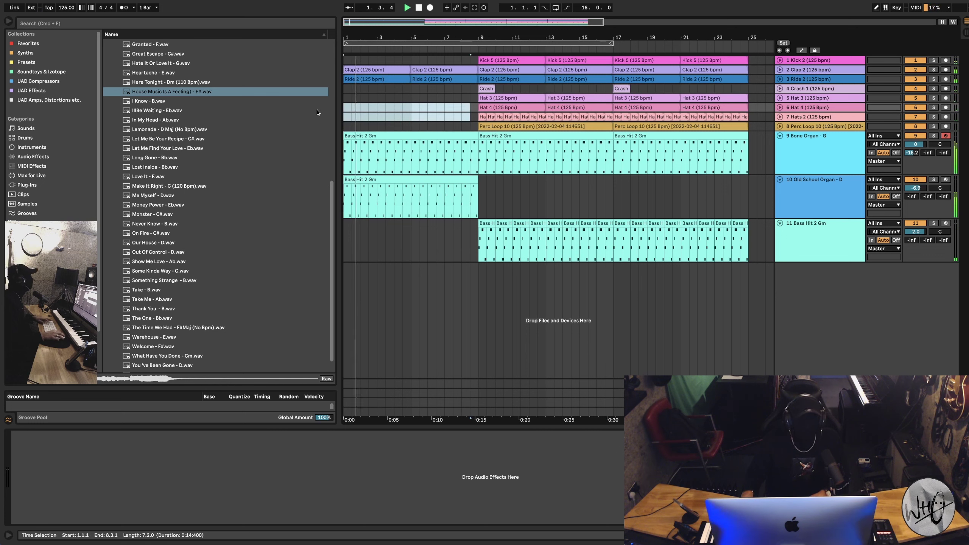
{"action": "left_click_drag", "start_coordinate": [477, 117], "coordinate": [334, 114]}
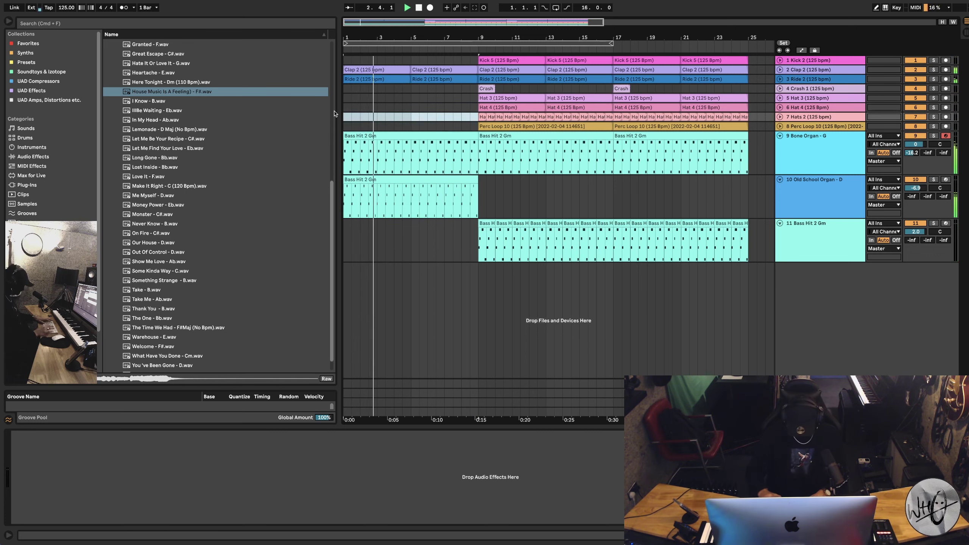
{"action": "key", "text": "super+l"}
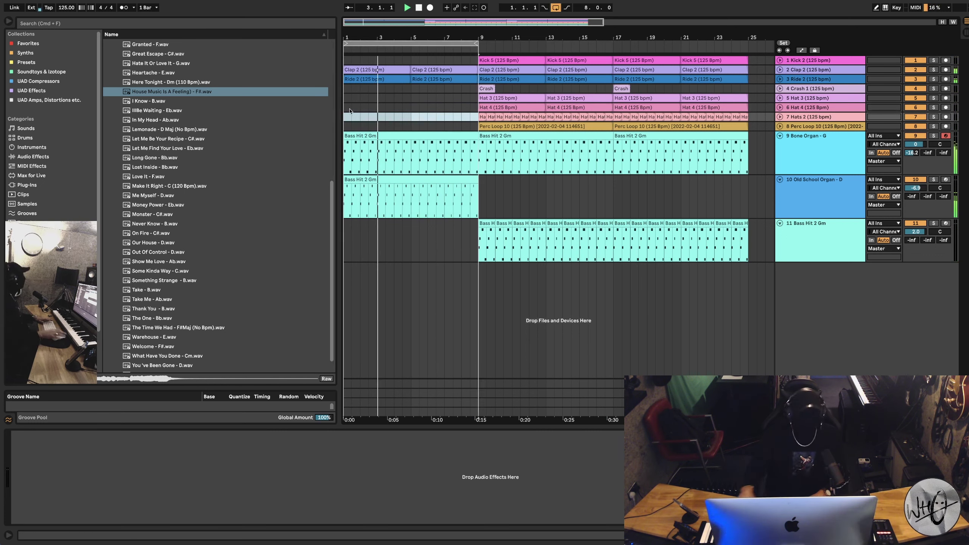
{"action": "left_click", "coordinate": [780, 137], "text": "alt"}
{"action": "left_click", "coordinate": [796, 149]}
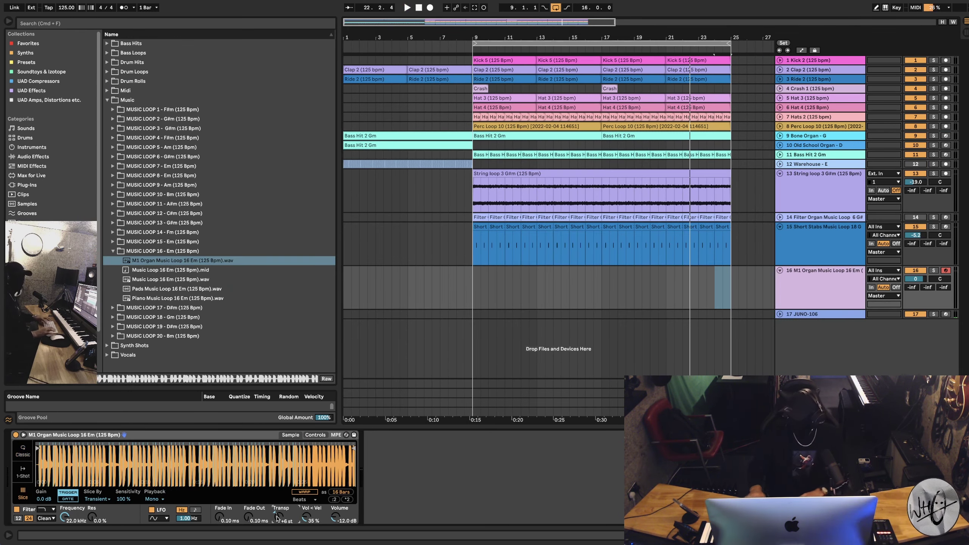
Record a take on the M1 Organ Music Loop 16 track from about bar 18 and split off its bar 21.
{"action": "key", "text": "space"}
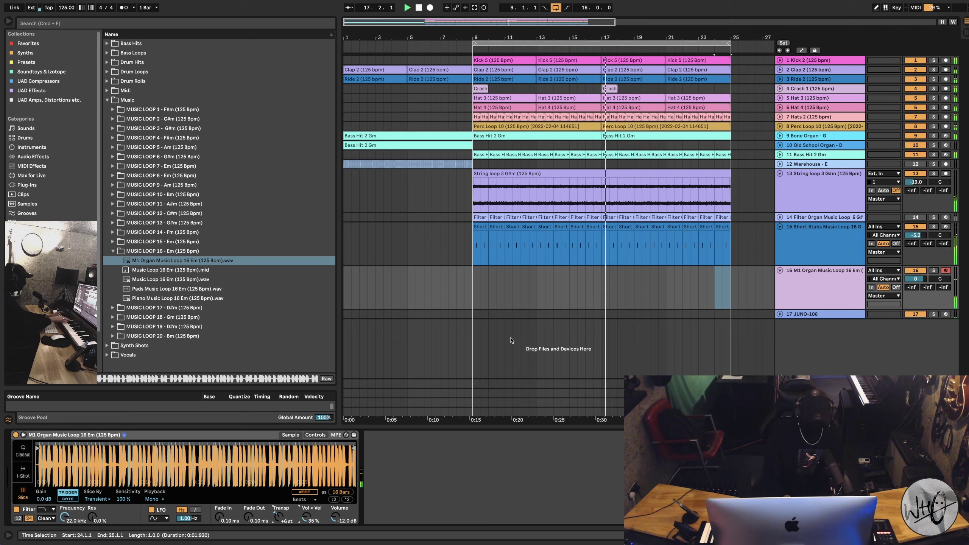
{"action": "left_click", "coordinate": [430, 8]}
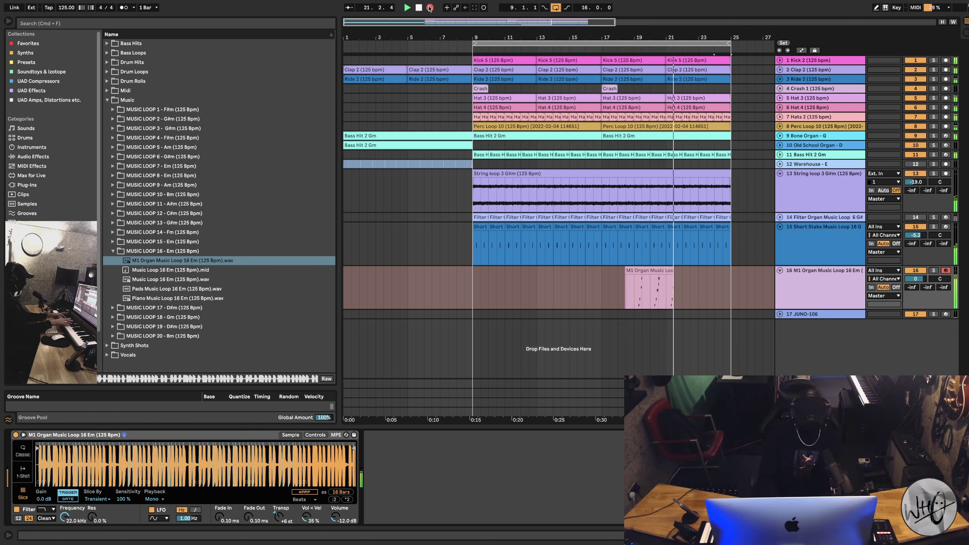
{"action": "left_click", "coordinate": [430, 8]}
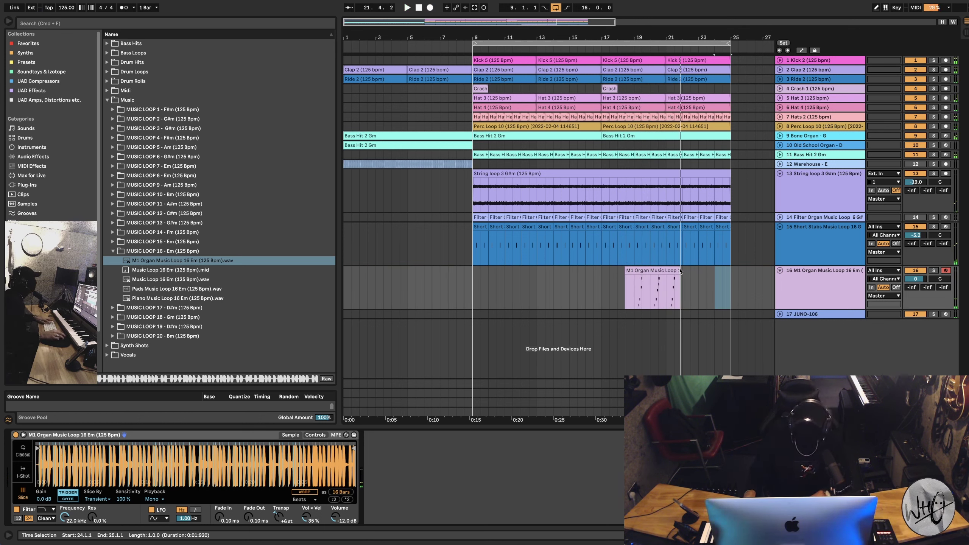
{"action": "left_click_drag", "start_coordinate": [680, 271], "coordinate": [683, 270]}
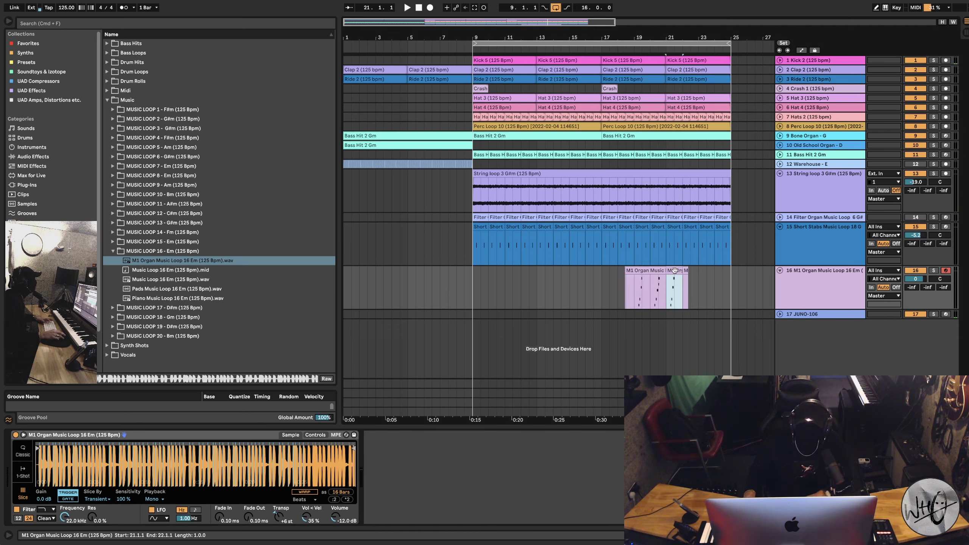
Show the notes of the one-bar M1 organ clip at bar 21 and shift its G#3 note slightly later by ear.
{"action": "key", "text": "shift+Tab"}
{"action": "key", "text": "space"}
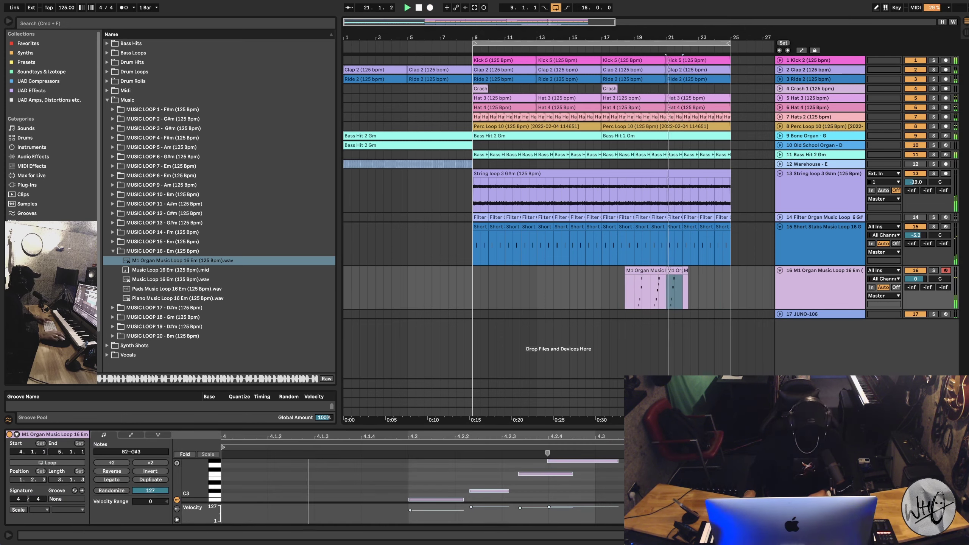
{"action": "left_click", "coordinate": [581, 461]}
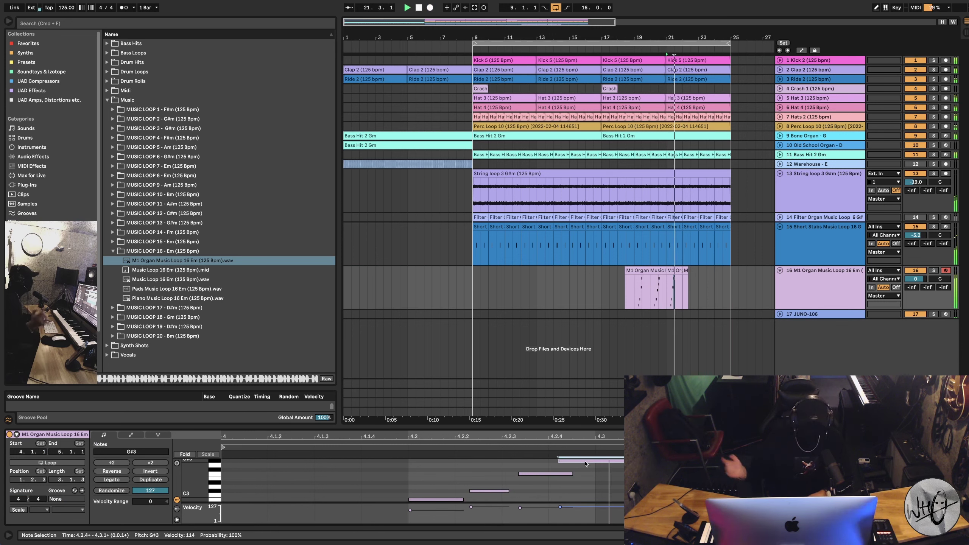
{"action": "left_click_drag", "start_coordinate": [585, 464], "coordinate": [603, 464]}
{"action": "key", "text": "space"}
Nudge the F3 note and the G#3 note of the bar 21 organ clip slightly earlier while auditioning the phrase.
{"action": "left_click_drag", "start_coordinate": [531, 474], "coordinate": [525, 474]}
{"action": "key", "text": "space"}
{"action": "key", "text": "space"}
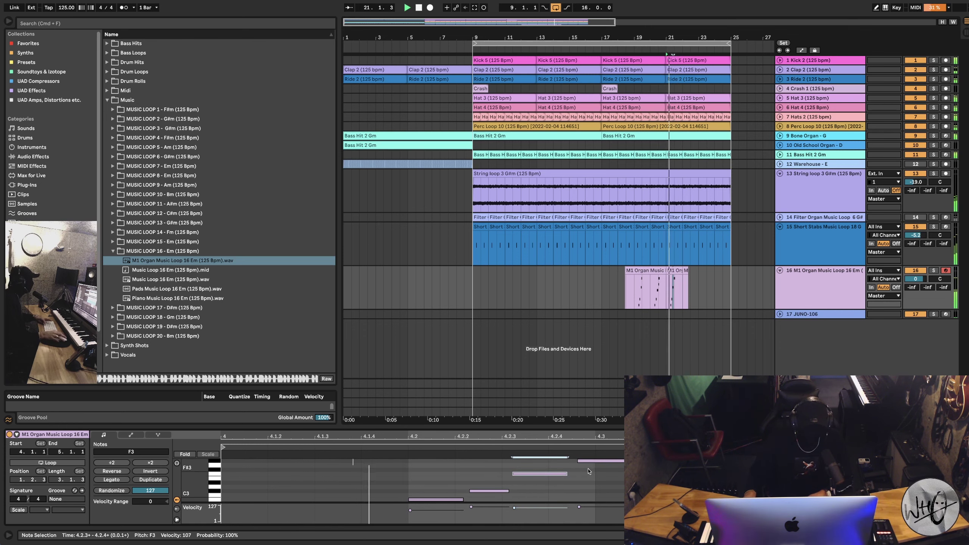
{"action": "left_click", "coordinate": [590, 467]}
{"action": "key", "text": "space"}
{"action": "key", "text": "space"}
{"action": "left_click_drag", "start_coordinate": [595, 461], "coordinate": [586, 462]}
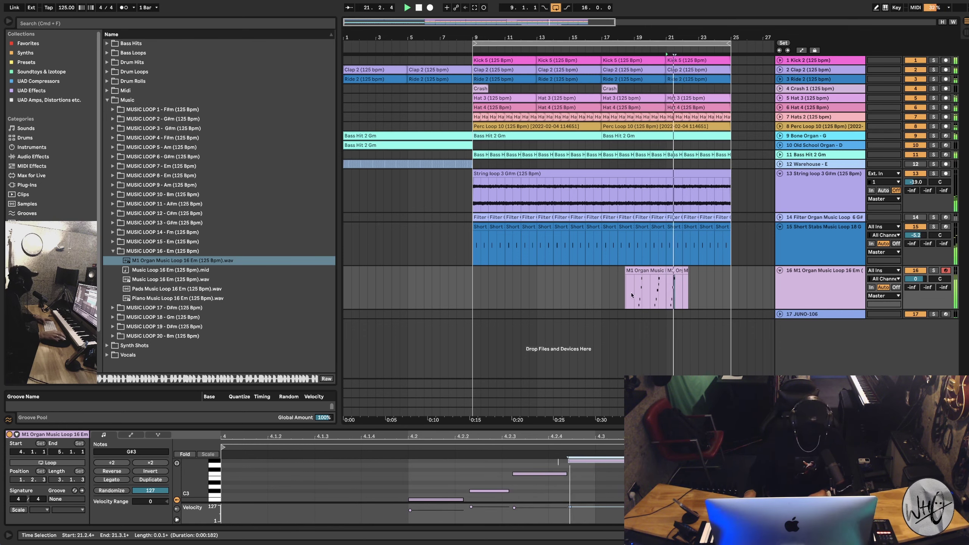
Copy the edited one-bar M1 organ clip to bar 9 and consolidate bars 9–11 into a two-bar clip.
{"action": "left_click", "coordinate": [675, 271]}
{"action": "key", "text": "super+c"}
{"action": "left_click", "coordinate": [478, 298]}
{"action": "key", "text": "super+v"}
{"action": "left_click_drag", "start_coordinate": [504, 292], "coordinate": [474, 290]}
{"action": "key", "text": "super+j"}
Duplicate the two-bar M1 organ clip seven times to fill bars 11–25.
{"action": "key", "text": "super+d"}
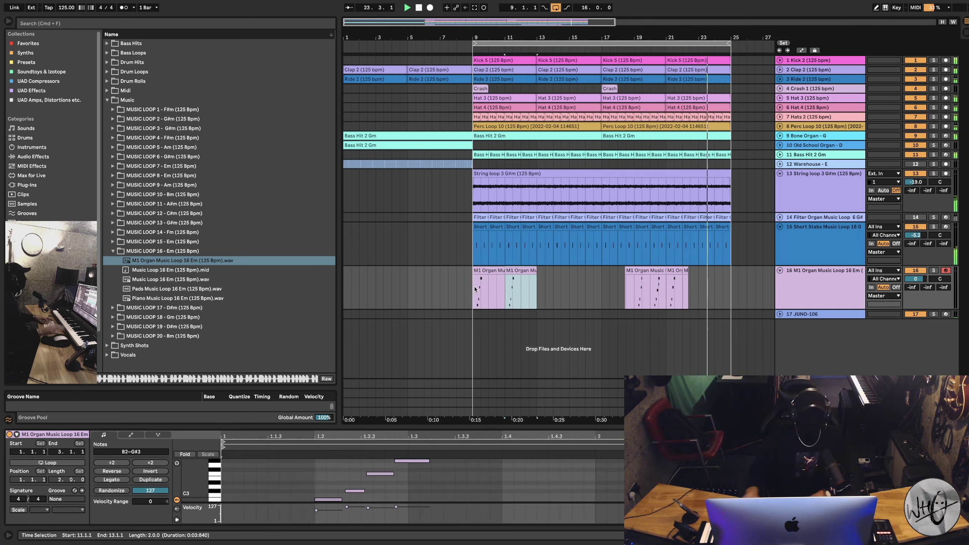
{"action": "key", "text": "super+d"}
{"action": "key", "text": "super+d"}
{"action": "key", "text": "super+d"}
{"action": "key", "text": "super+d"}
{"action": "key", "text": "super+d"}
{"action": "key", "text": "super+d"}
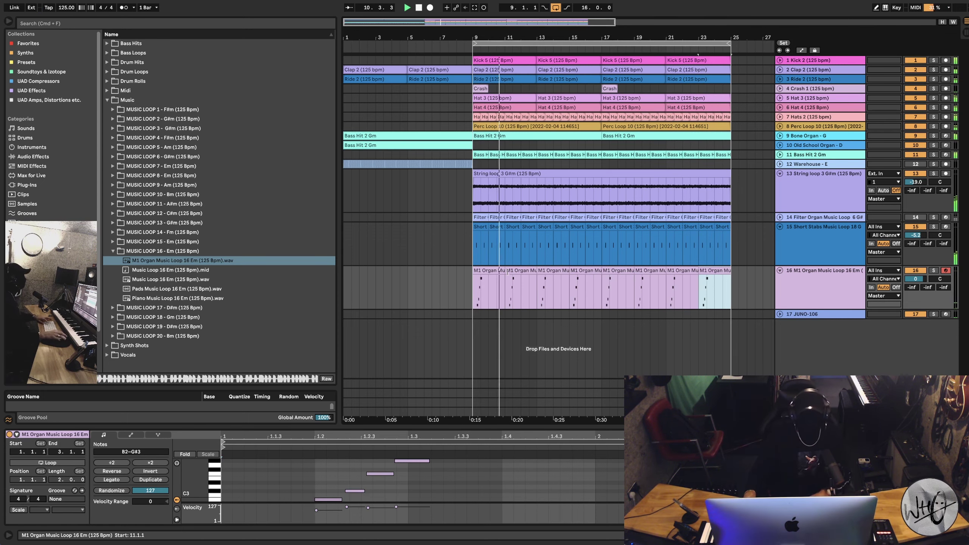
Clear the organ clip at bars 11–13, consolidate bars 9–13 into a four-bar clip, and repeat it up to bar 25.
{"action": "left_click_drag", "start_coordinate": [506, 281], "coordinate": [470, 284]}
{"action": "key", "text": "Delete"}
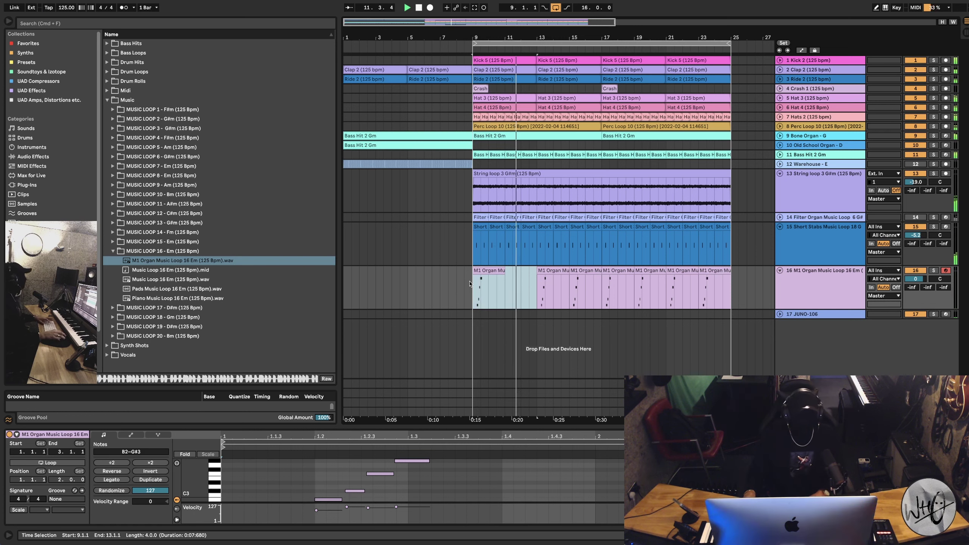
{"action": "key", "text": "super+j"}
{"action": "key", "text": "super+d"}
{"action": "key", "text": "super+d"}
{"action": "key", "text": "super+d"}
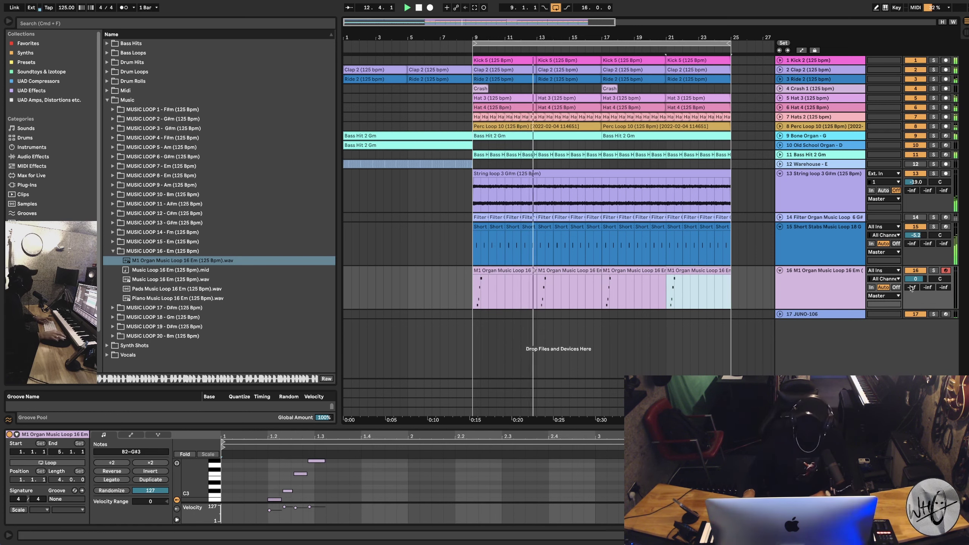
Set the M1 organ track's second send to about -15.3 and its volume to about -2.4 dB, and collapse all tracks.
{"action": "left_click_drag", "start_coordinate": [927, 287], "coordinate": [927, 288]}
{"action": "left_click_drag", "start_coordinate": [915, 279], "coordinate": [915, 284]}
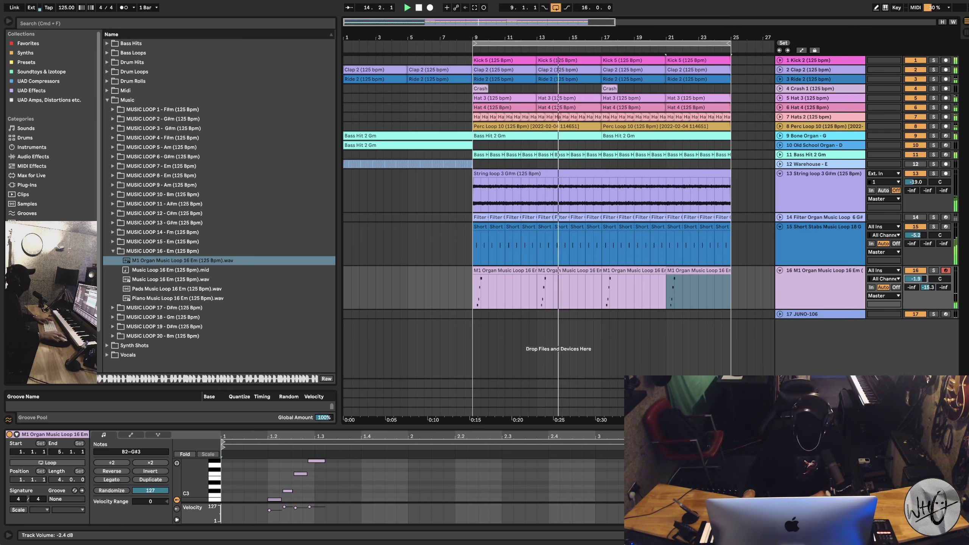
{"action": "left_click", "coordinate": [779, 227], "text": "alt"}
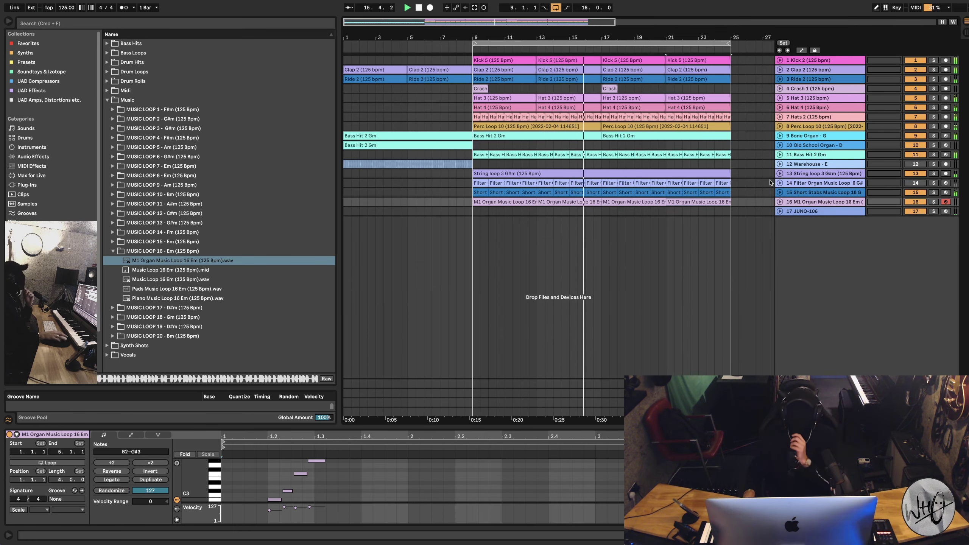
Audition vocal hooks from the Vocals folder, working from Fool - D and Come From - C# up to Adlib 1 - B.
{"action": "left_click", "coordinate": [107, 355]}
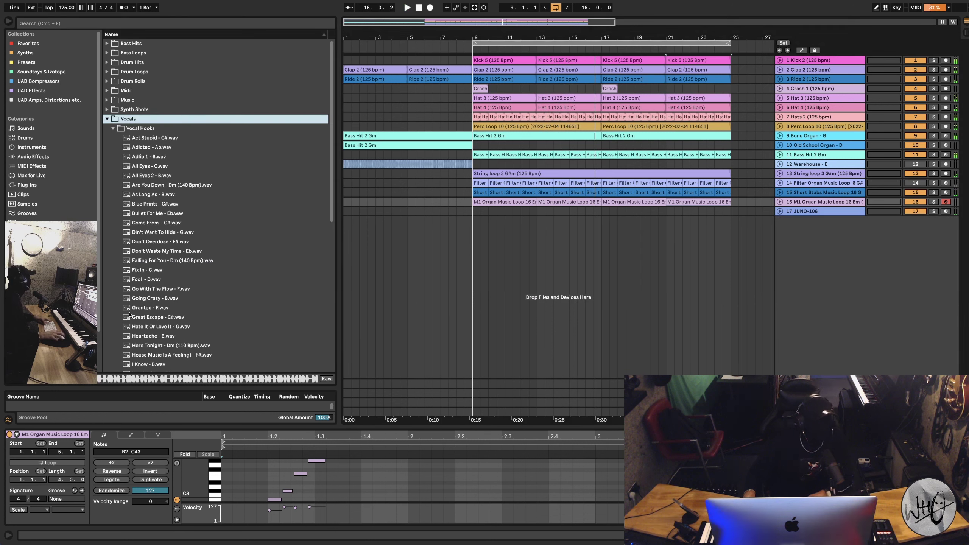
{"action": "left_click", "coordinate": [139, 279]}
{"action": "left_click", "coordinate": [138, 223]}
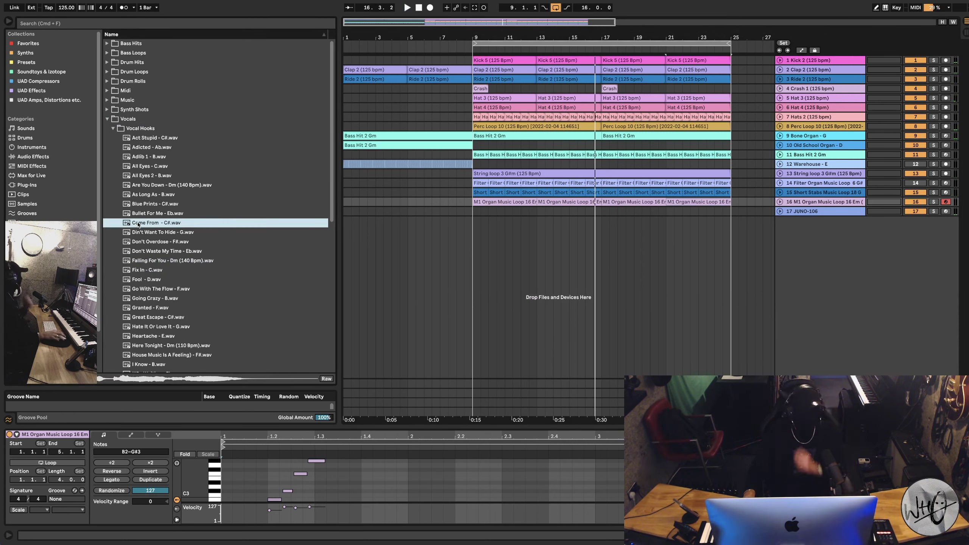
{"action": "left_click", "coordinate": [146, 214]}
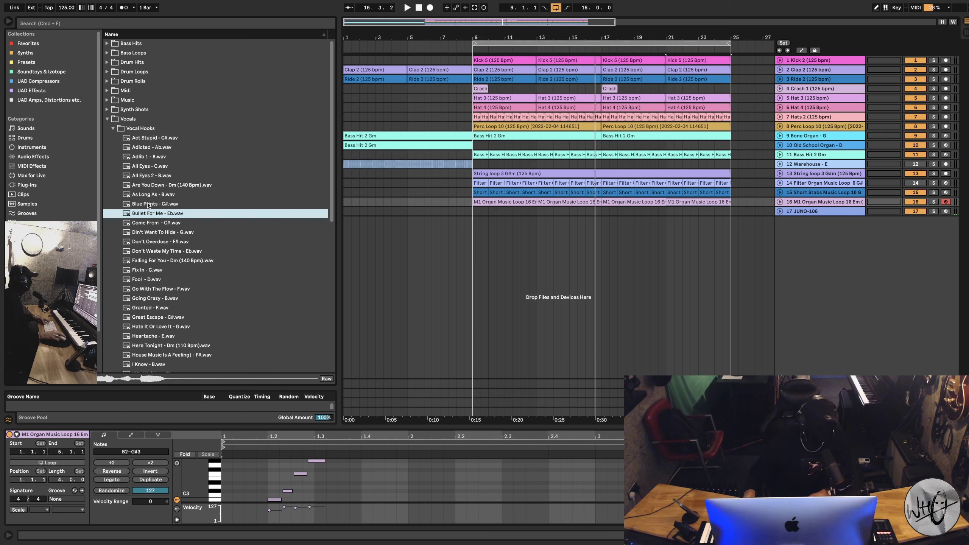
{"action": "left_click", "coordinate": [149, 203]}
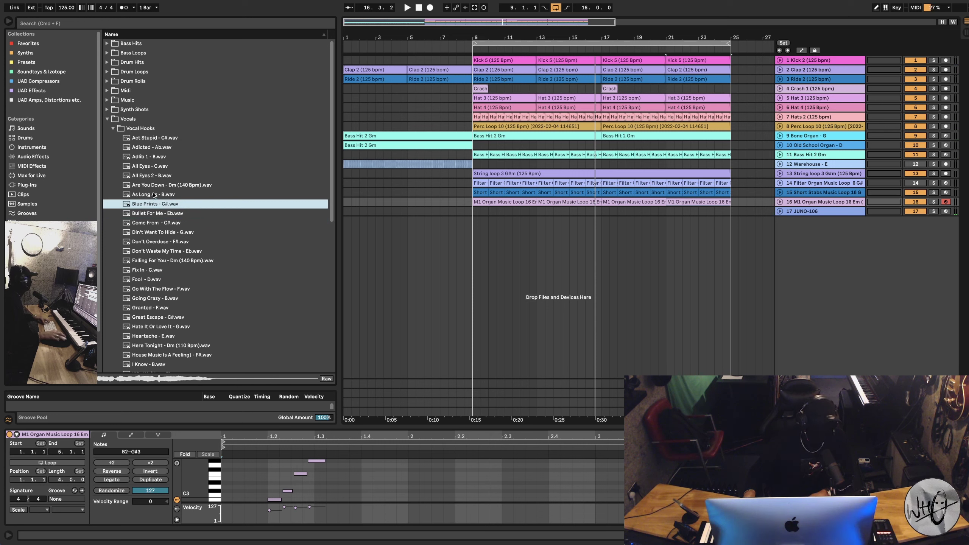
{"action": "left_click", "coordinate": [154, 195]}
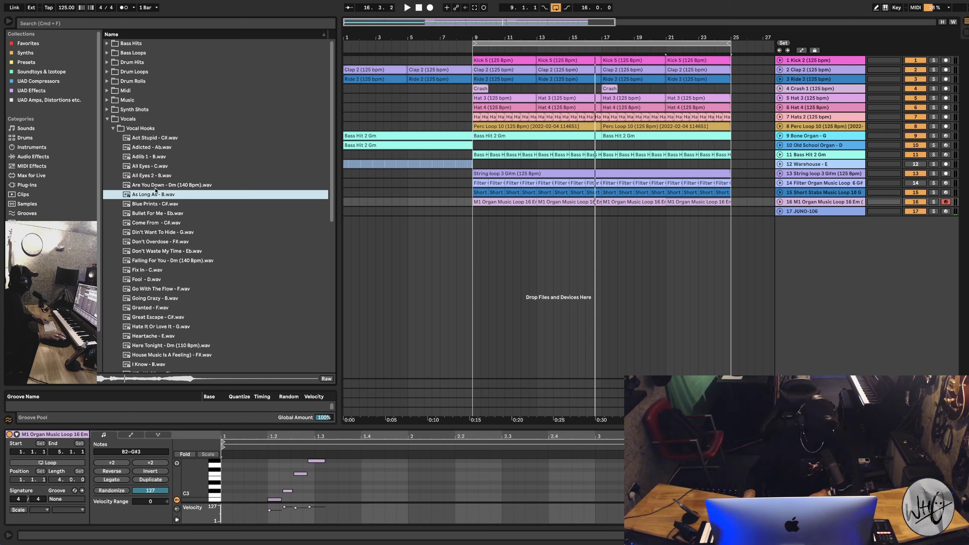
{"action": "left_click", "coordinate": [157, 186]}
{"action": "left_click", "coordinate": [153, 176]}
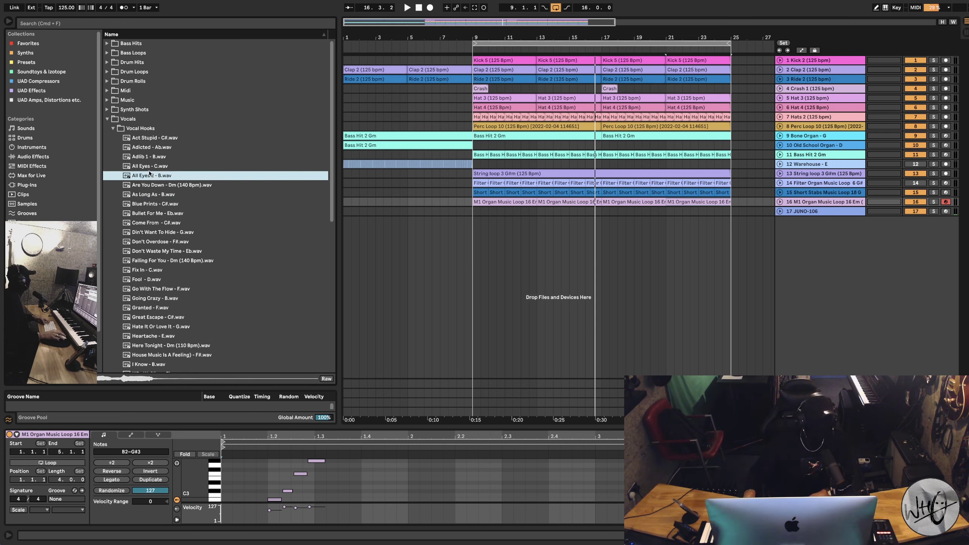
{"action": "left_click", "coordinate": [153, 167]}
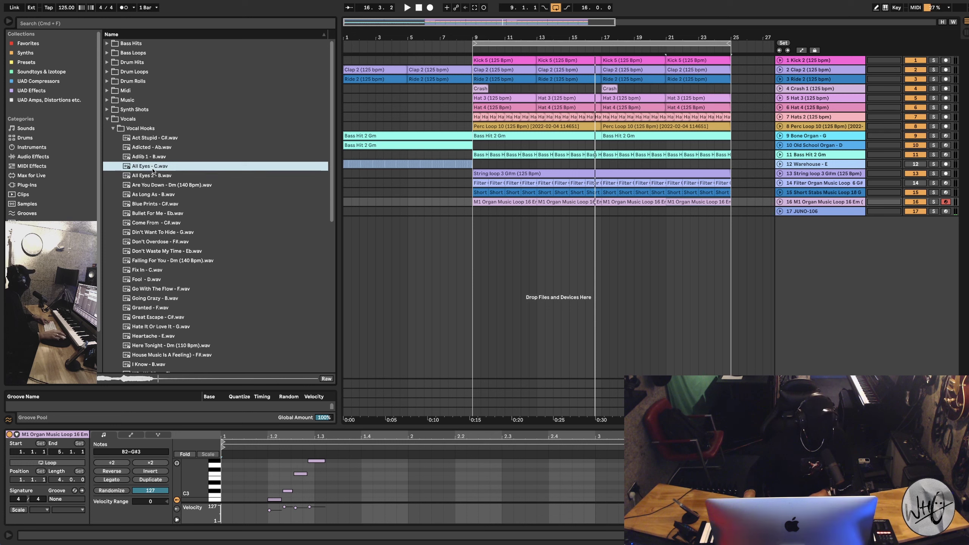
{"action": "left_click", "coordinate": [147, 160]}
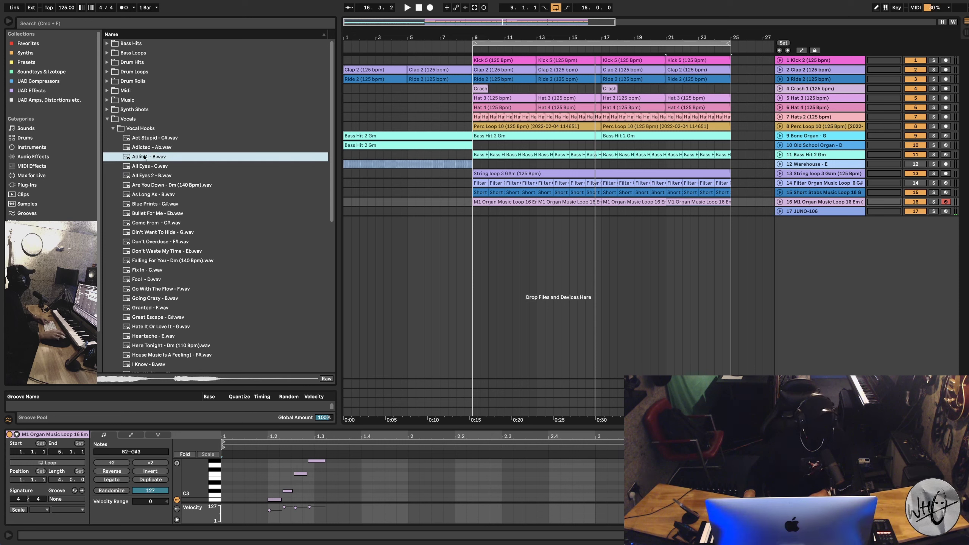
Play the arrangement from bar 7, preview the Adicted - Ab and Act Stupid - C# hooks against it, and look through the remaining vocal hooks.
{"action": "left_click", "coordinate": [441, 240]}
{"action": "key", "text": "space"}
{"action": "left_click", "coordinate": [150, 148]}
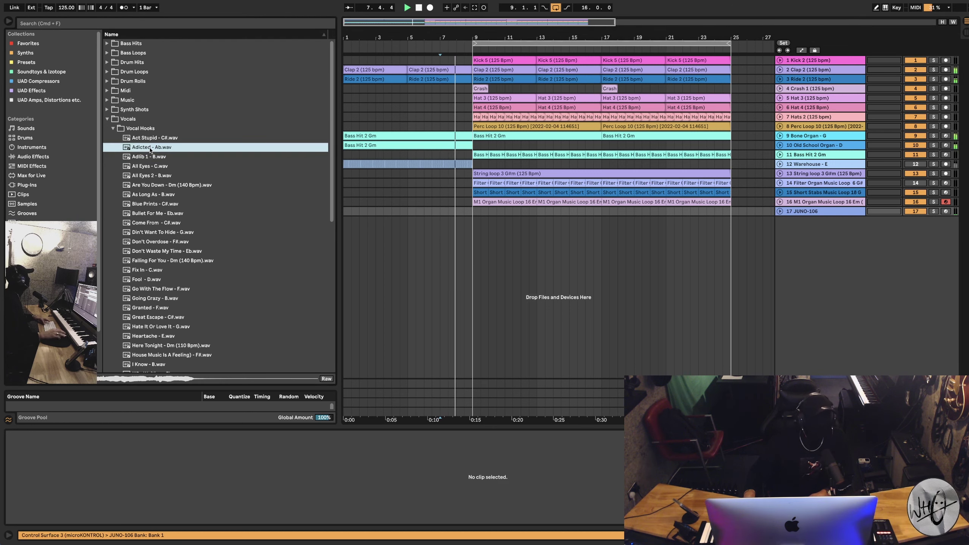
{"action": "key", "text": "Up"}
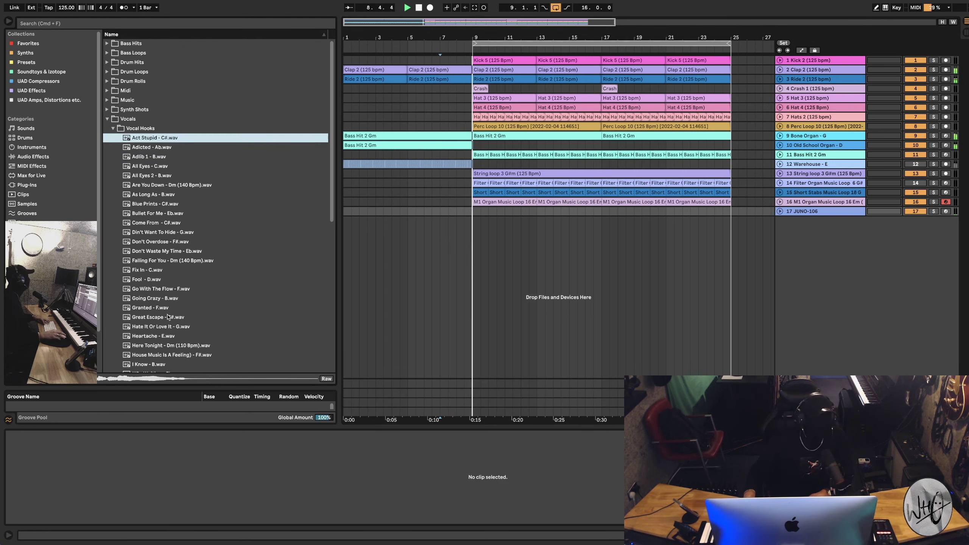
{"action": "scroll", "coordinate": [168, 317], "scroll_direction": "down", "scroll_amount": 5}
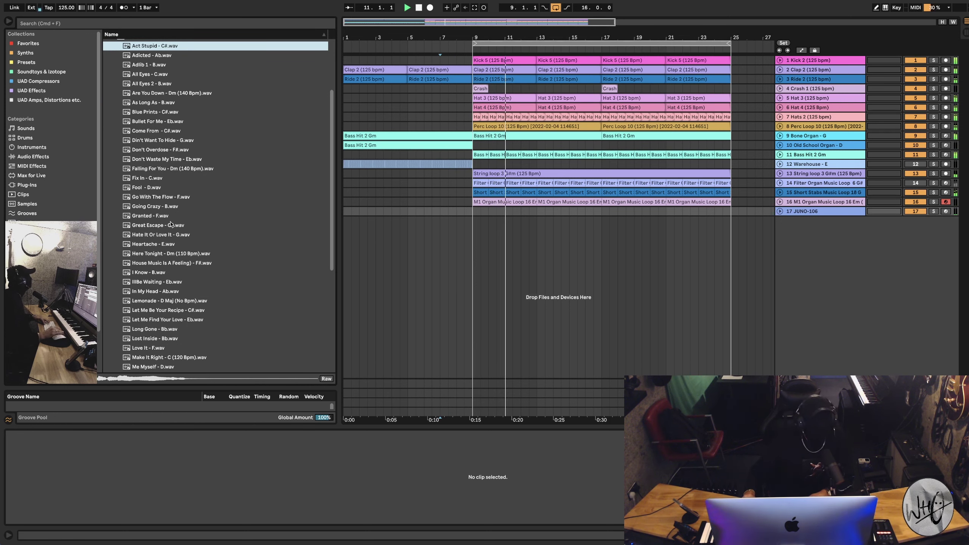
{"action": "scroll", "coordinate": [164, 259], "scroll_direction": "down", "scroll_amount": 3}
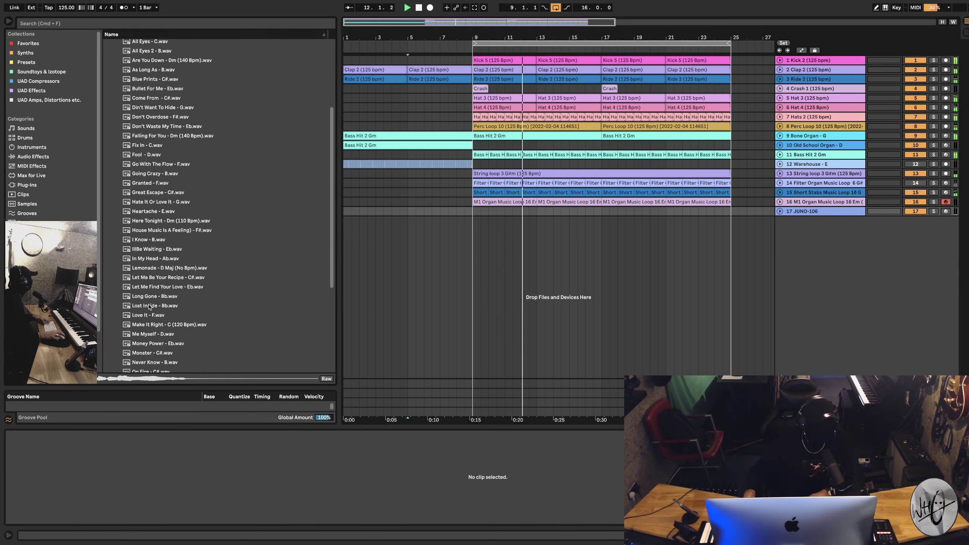
{"action": "scroll", "coordinate": [150, 305], "scroll_direction": "down", "scroll_amount": 7}
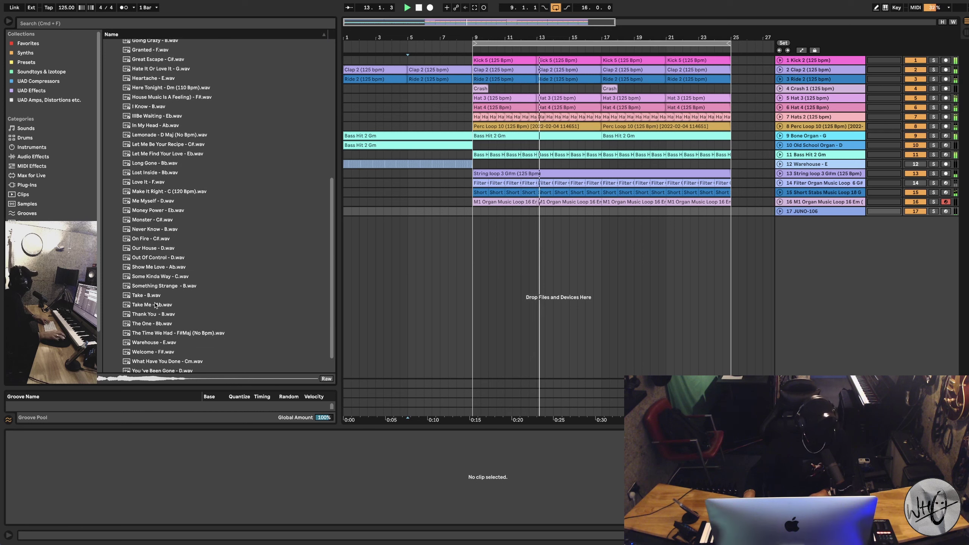
{"action": "scroll", "coordinate": [164, 321], "scroll_direction": "down", "scroll_amount": 2}
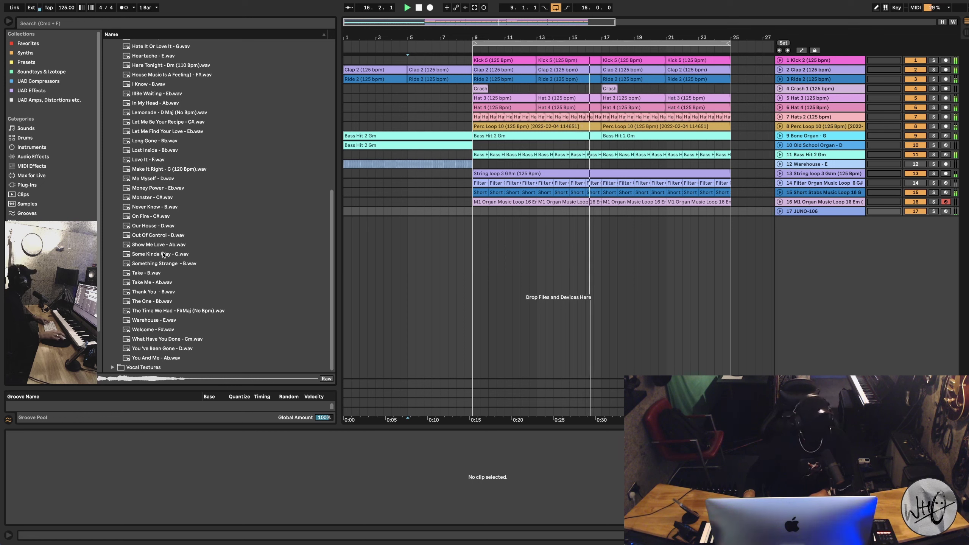
Compare the Something Strange - B and On Fire - C# hooks, and add Something Strange - B at bar 5 on a new audio track.
{"action": "left_click", "coordinate": [177, 263]}
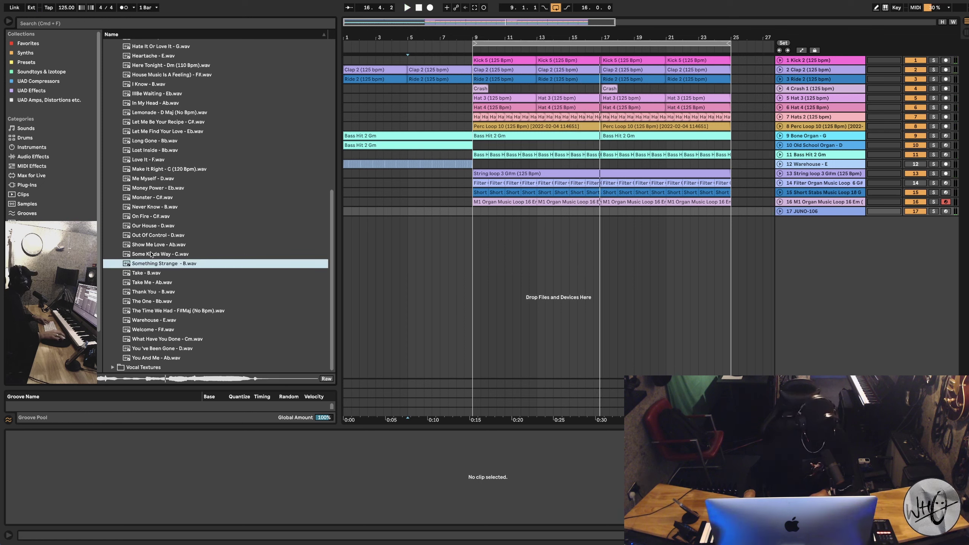
{"action": "left_click", "coordinate": [153, 217]}
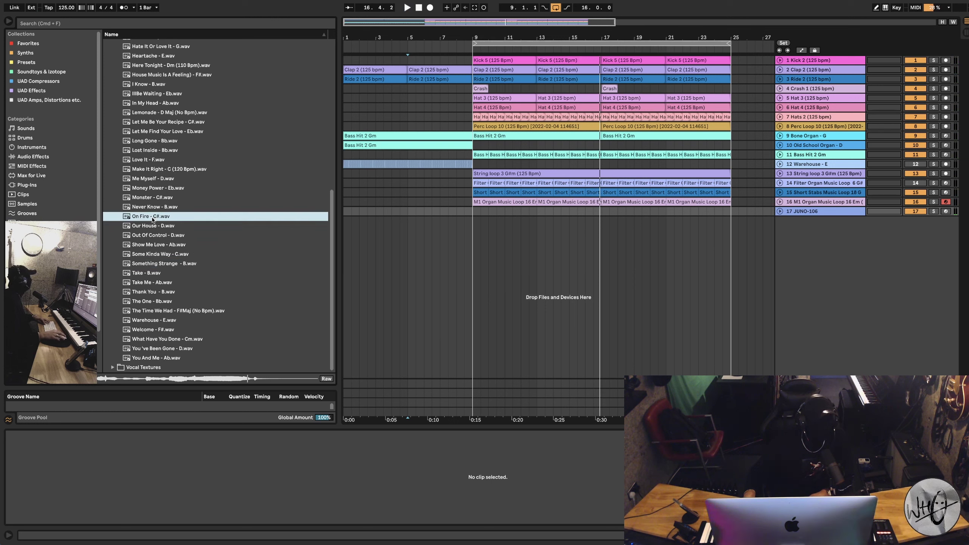
{"action": "left_click", "coordinate": [167, 264]}
{"action": "left_click_drag", "start_coordinate": [154, 266], "coordinate": [422, 220]}
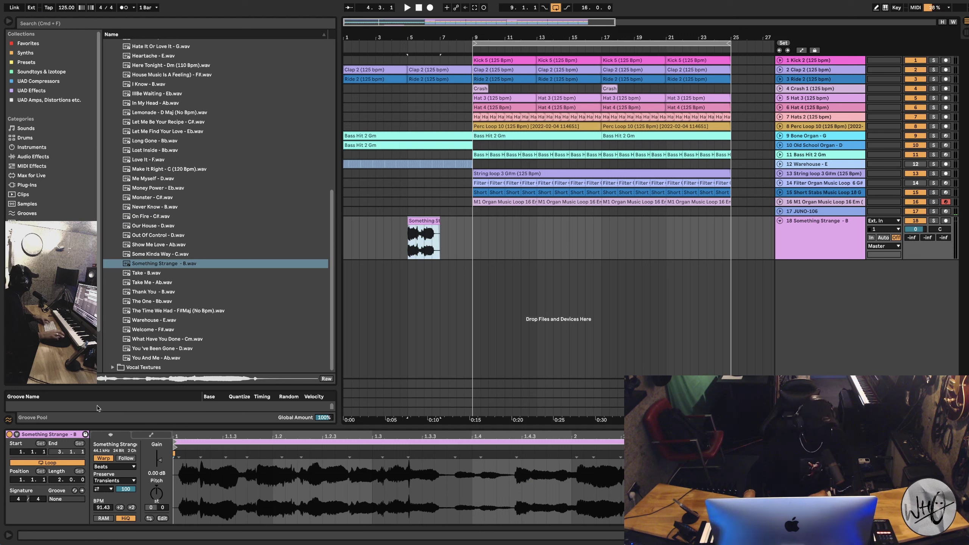
Transpose the Something Strange - B clip down 1 semitone, switch its warp mode to Complex, and play it against the arrangement.
{"action": "key", "text": "space"}
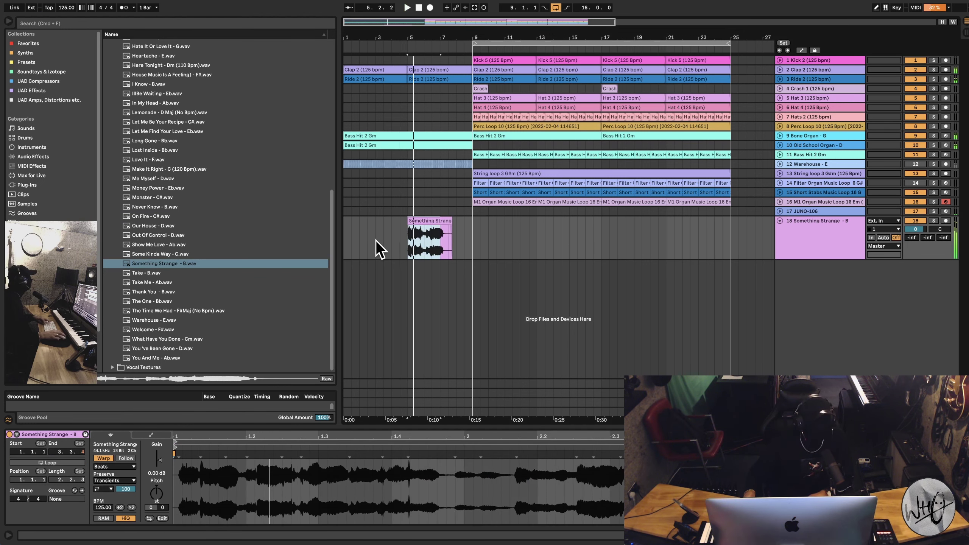
{"action": "left_click", "coordinate": [156, 493]}
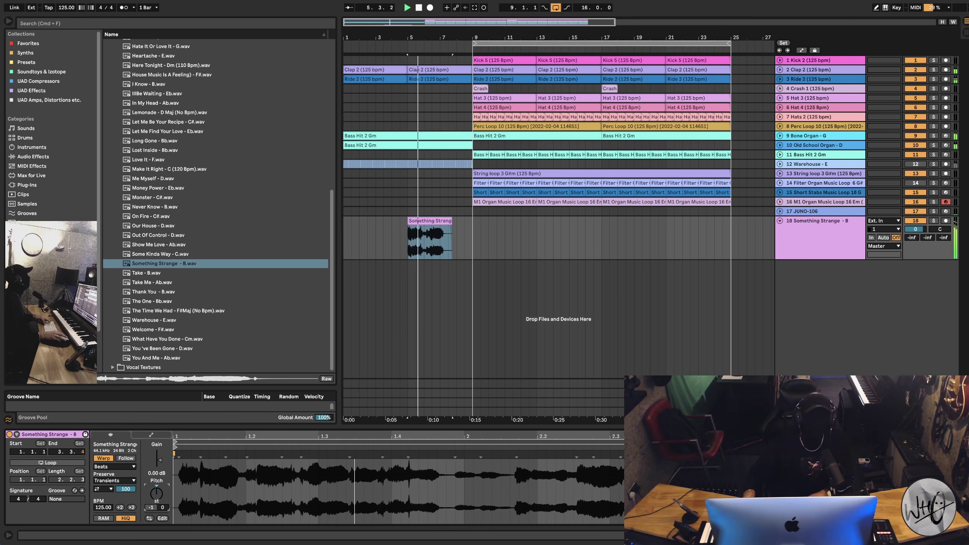
{"action": "left_click_drag", "start_coordinate": [436, 38], "coordinate": [424, 340]}
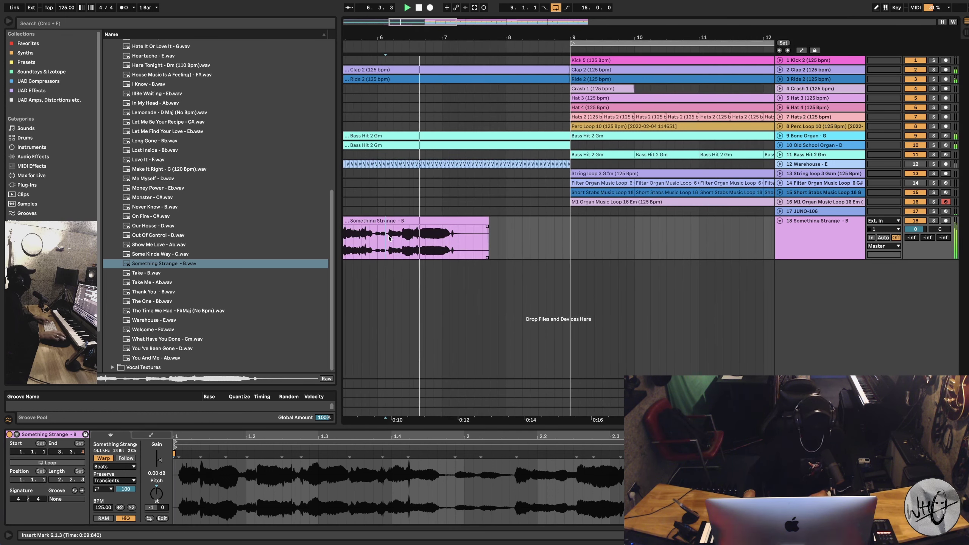
{"action": "left_click", "coordinate": [114, 467]}
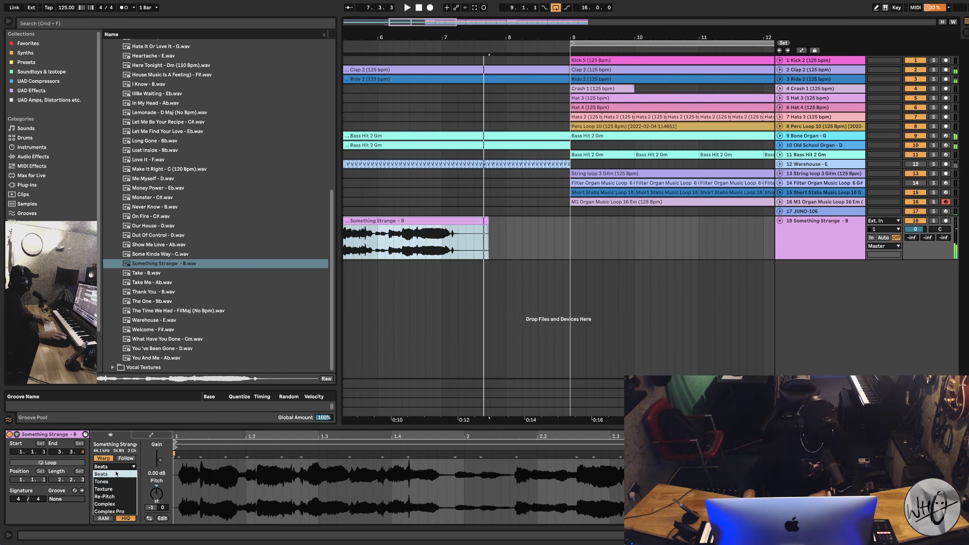
{"action": "left_click", "coordinate": [108, 508]}
{"action": "key", "text": "space"}
{"action": "key", "text": "space"}
{"action": "left_click", "coordinate": [419, 238]}
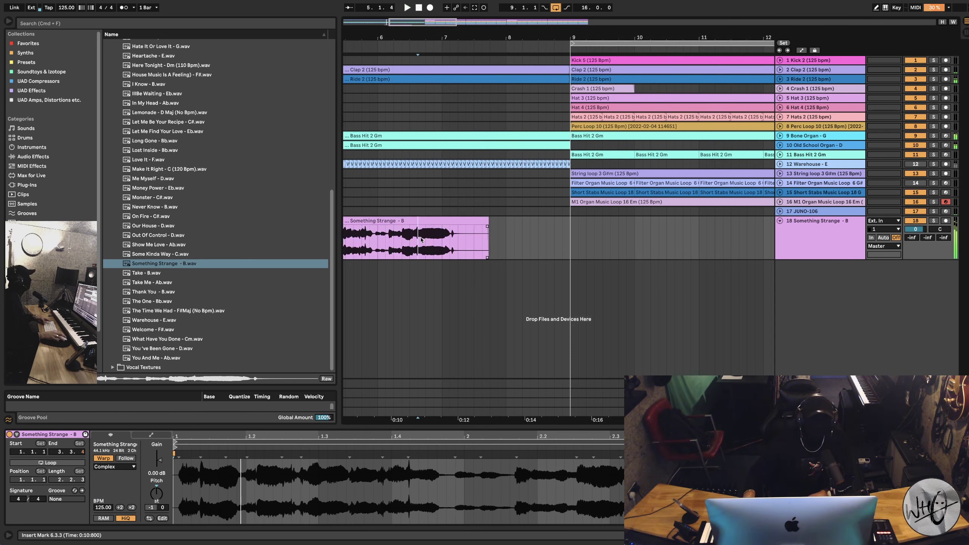
Try extending the vocal by repeatedly duplicating its one-beat slice from 6.4.1 to 7.1.1 up to bar 10.
{"action": "left_click_drag", "start_coordinate": [429, 240], "coordinate": [439, 236]}
{"action": "key", "text": "super+d"}
{"action": "key", "text": "super+d"}
{"action": "key", "text": "super+d"}
{"action": "key", "text": "super+d"}
{"action": "key", "text": "super+d"}
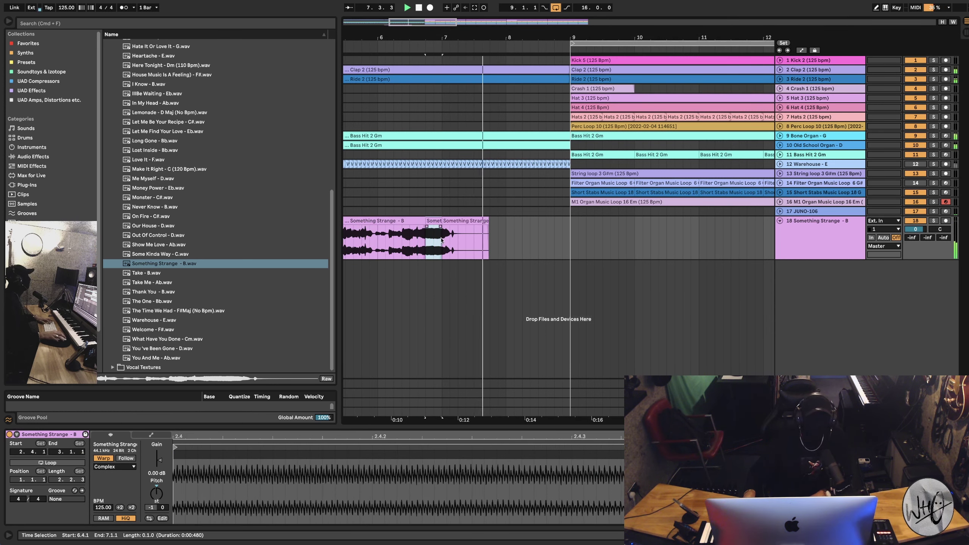
{"action": "key", "text": "super+d"}
{"action": "key", "text": "super+d"}
{"action": "key", "text": "super+d"}
{"action": "key", "text": "super+d"}
{"action": "key", "text": "super+d"}
{"action": "key", "text": "super+d"}
{"action": "key", "text": "super+d"}
{"action": "key", "text": "super+d"}
{"action": "key", "text": "super+d"}
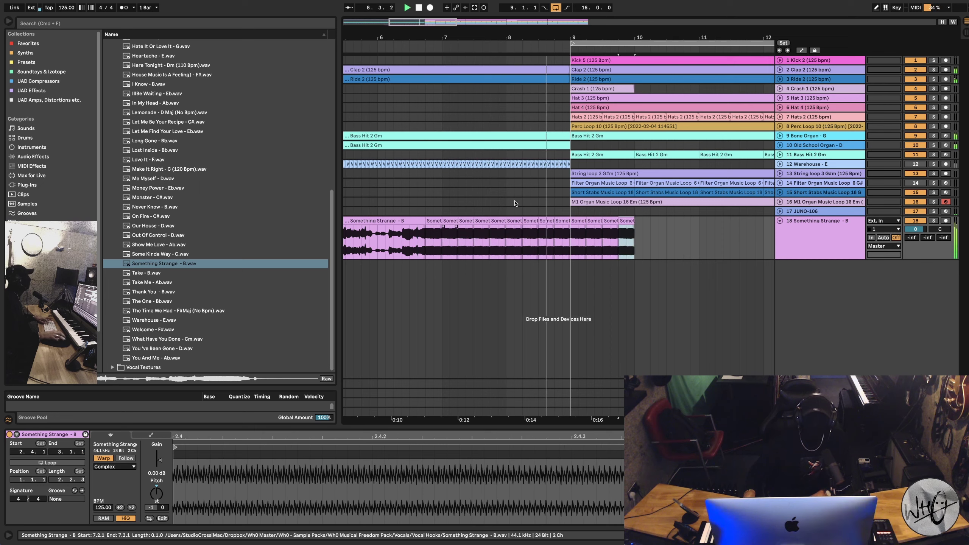
{"action": "key", "text": "minus"}
{"action": "key", "text": "minus"}
Delete the Something Strange - B vocal track and play the arrangement without it.
{"action": "left_click", "coordinate": [821, 245]}
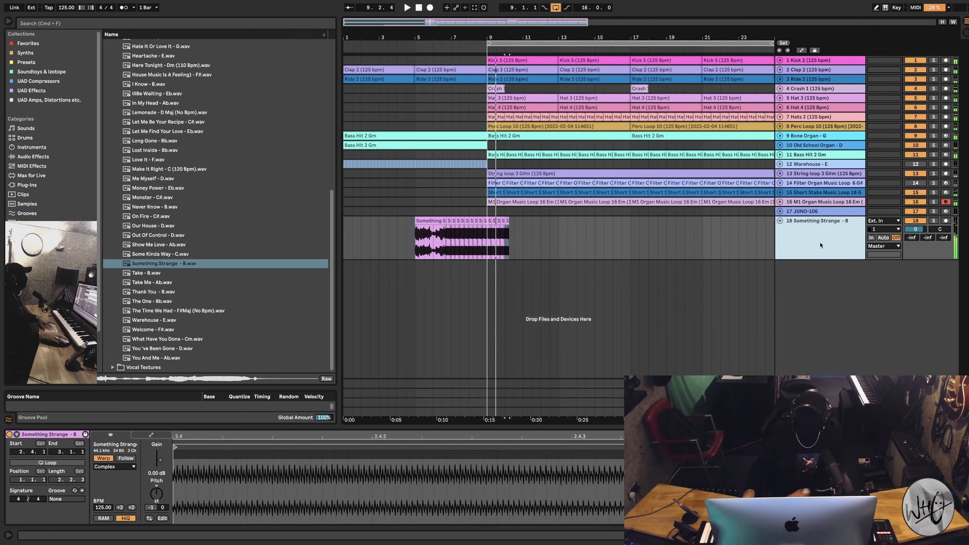
{"action": "key", "text": "Delete"}
{"action": "key", "text": "space"}
{"action": "key", "text": "minus"}
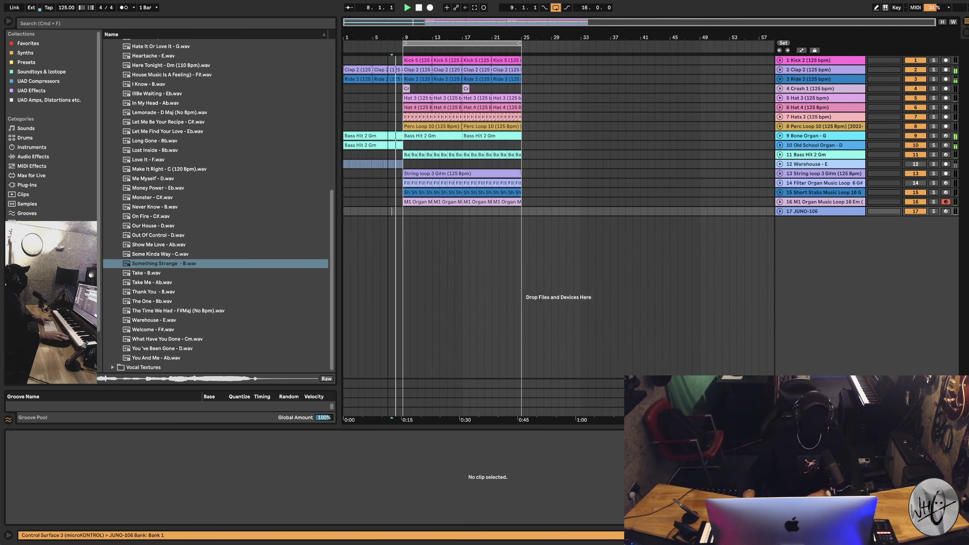
Restart playback from bar 1 to listen to the intro.
{"action": "left_click", "coordinate": [408, 212]}
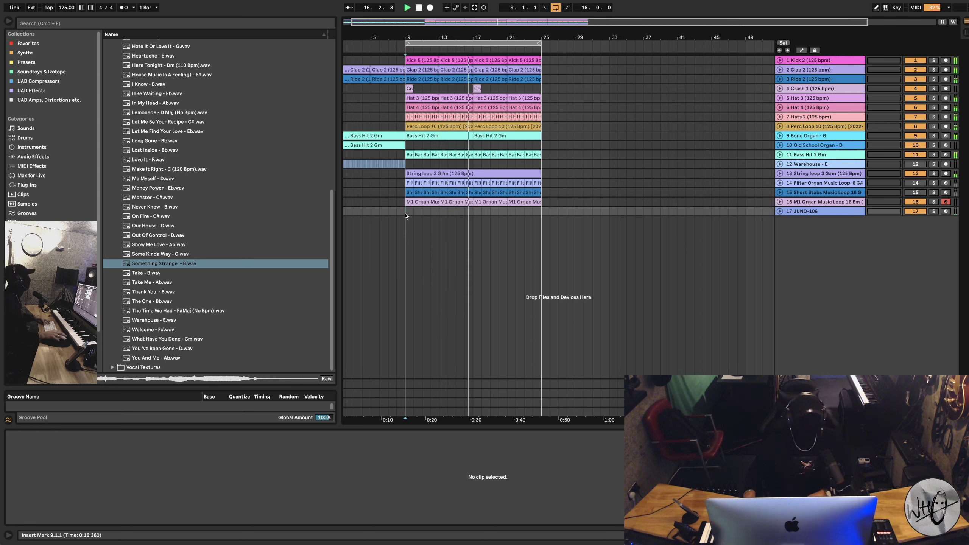
{"action": "left_click_drag", "start_coordinate": [345, 212], "coordinate": [370, 211]}
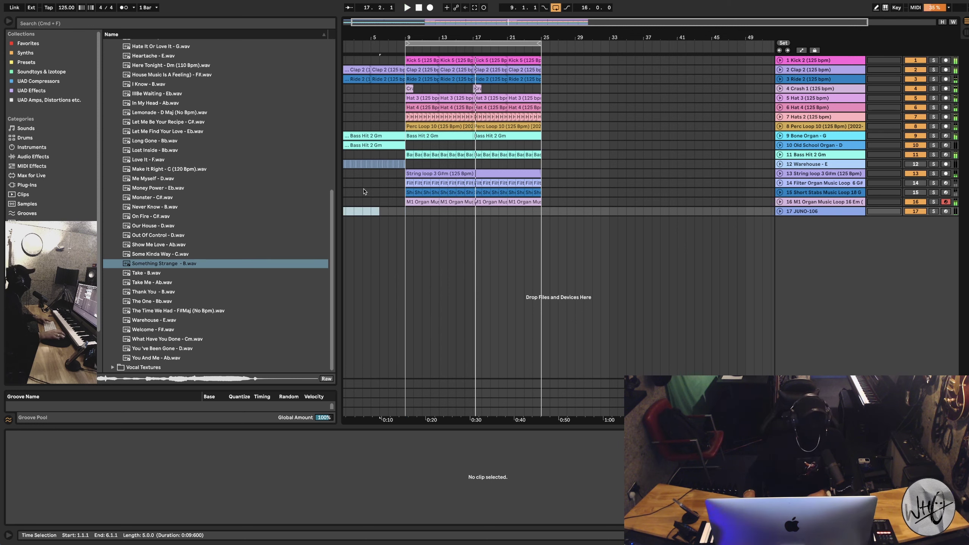
{"action": "key", "text": "space"}
{"action": "key", "text": "space"}
Group the Bone Organ - G and Old School Organ - D tracks, and add Endless Smile from the favorites to the group.
{"action": "left_click", "coordinate": [28, 43]}
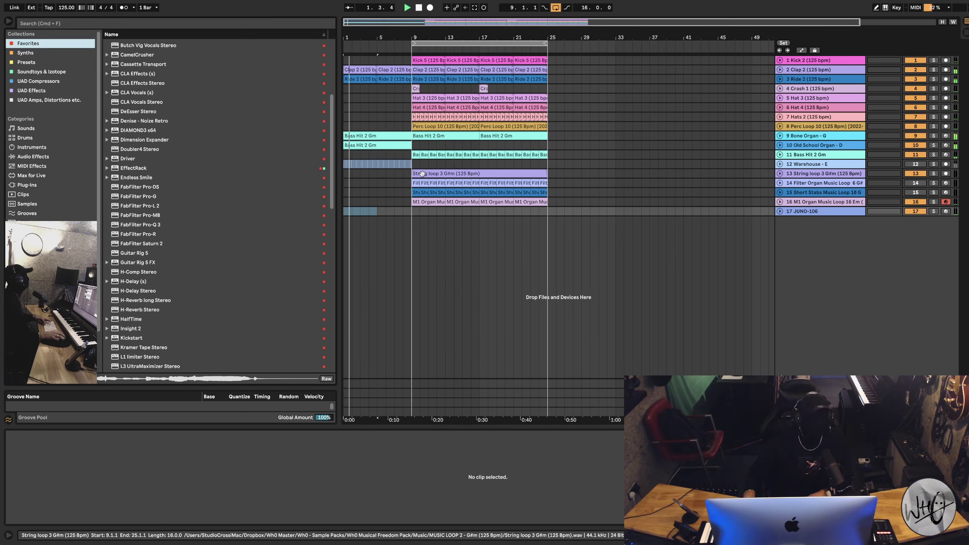
{"action": "left_click", "coordinate": [805, 139]}
{"action": "left_click", "coordinate": [808, 148]}
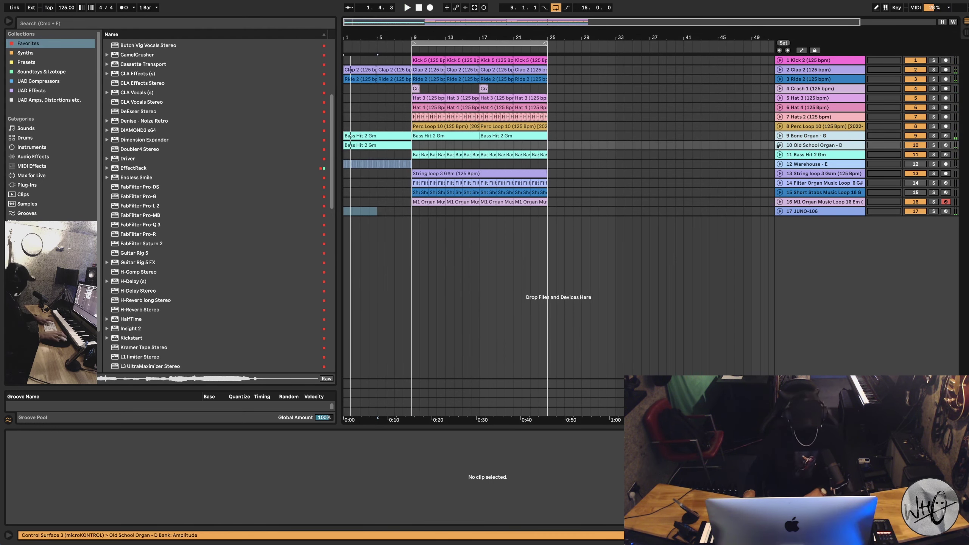
{"action": "key", "text": "super+g"}
{"action": "scroll", "coordinate": [130, 114], "scroll_direction": "up", "scroll_amount": 8}
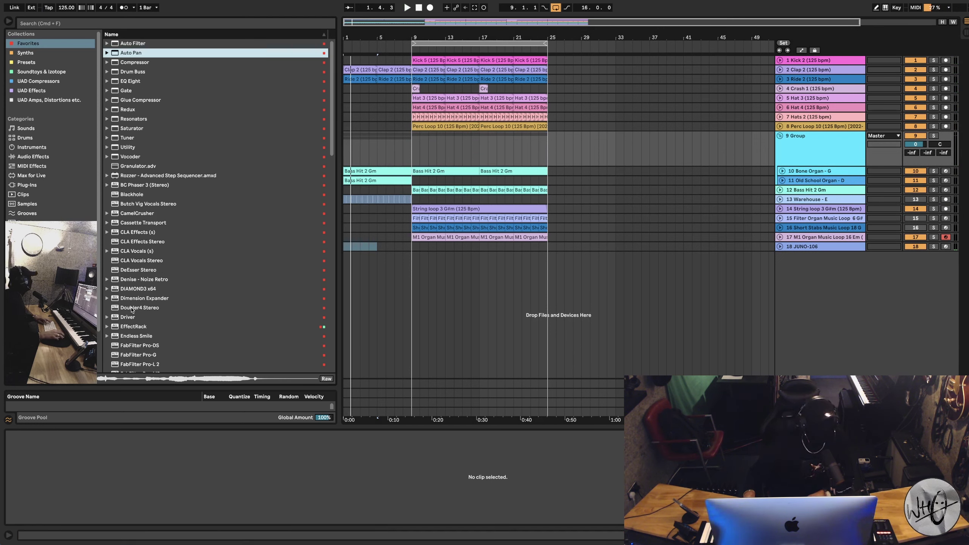
{"action": "left_click_drag", "start_coordinate": [150, 337], "coordinate": [359, 217]}
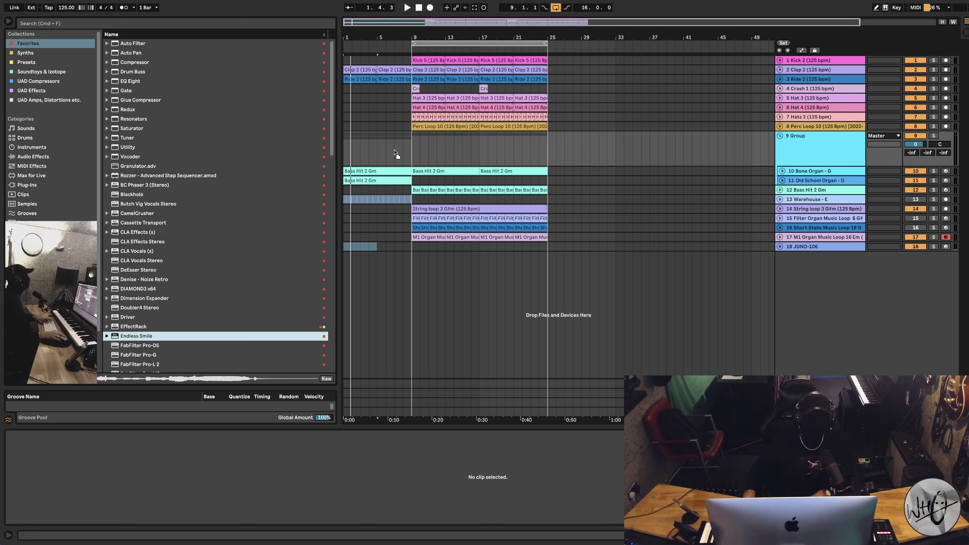
{"action": "left_click_drag", "start_coordinate": [232, 246], "coordinate": [374, 210]}
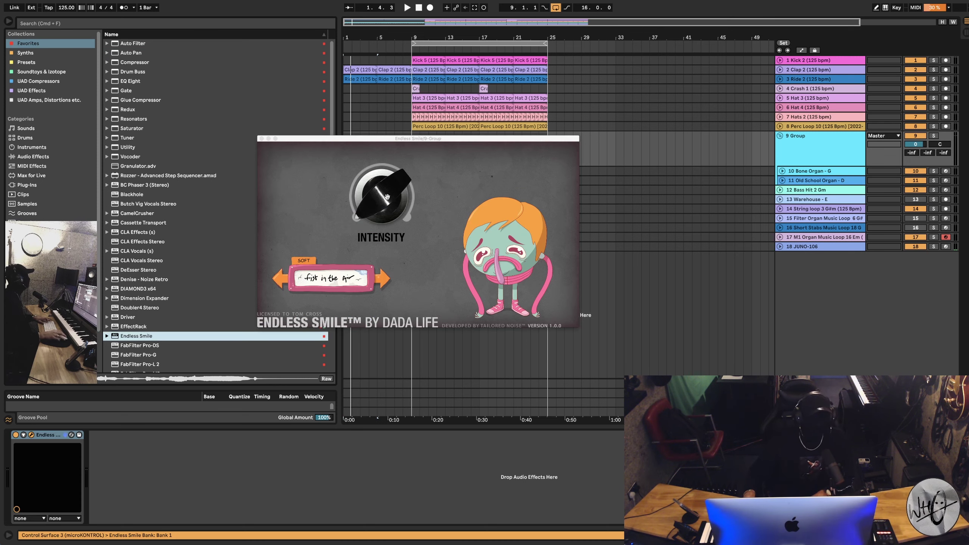
Automate the Endless Smile Intensity on the organ group to ramp up from 0 at bar 1 until bar 9, and play it.
{"action": "left_click", "coordinate": [380, 214]}
{"action": "key", "text": "a"}
{"action": "left_click_drag", "start_coordinate": [370, 139], "coordinate": [566, 143]}
{"action": "key", "text": "a"}
{"action": "key", "text": "a"}
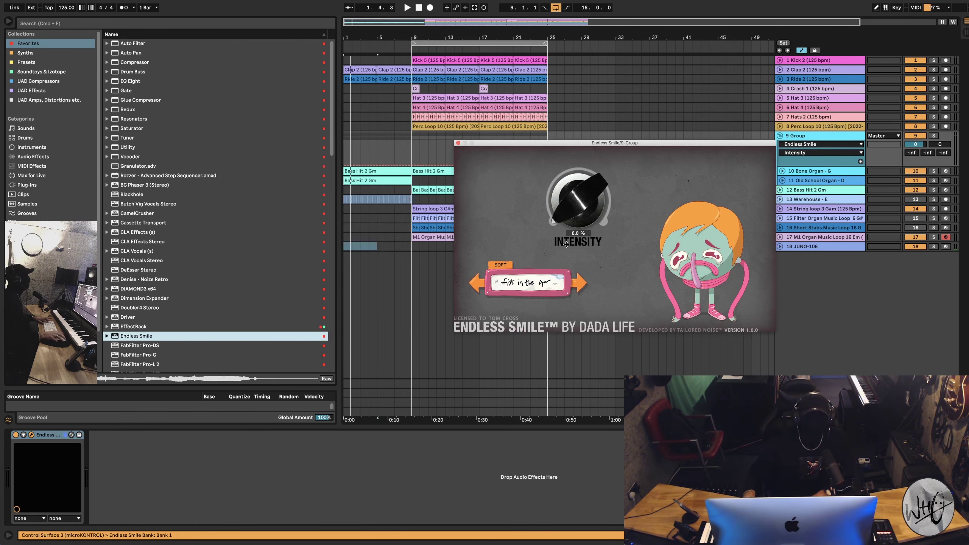
{"action": "left_click", "coordinate": [344, 246]}
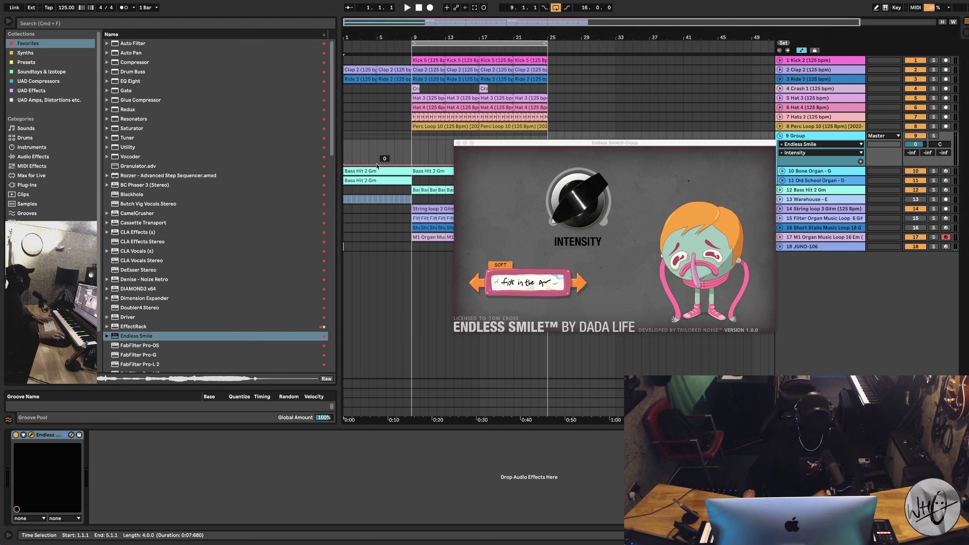
{"action": "key", "text": "space"}
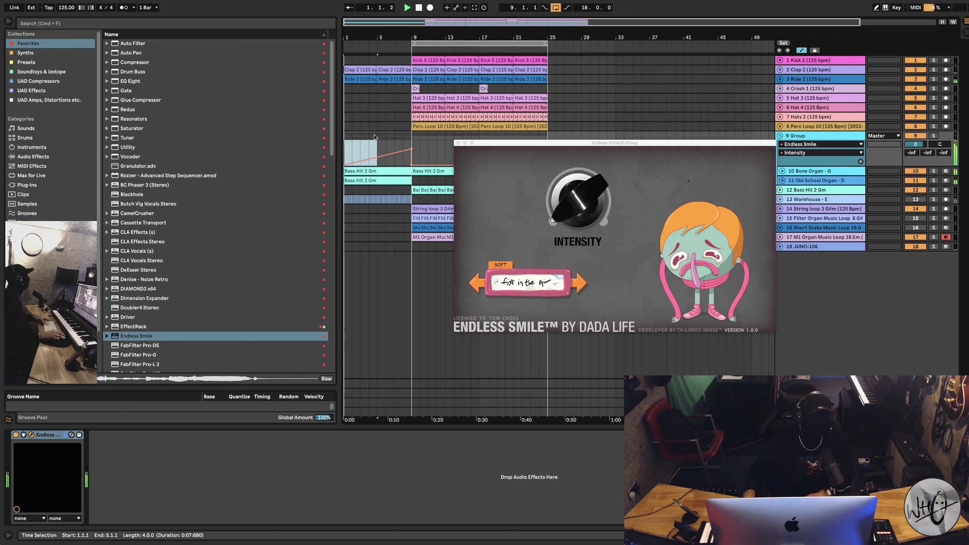
Hide the automation and shorten the intro's Clap 2 and Ride 2 clips to end at 8.4.1.
{"action": "key", "text": "a"}
{"action": "left_click_drag", "start_coordinate": [408, 37], "coordinate": [422, 79]}
{"action": "key", "text": "Delete"}
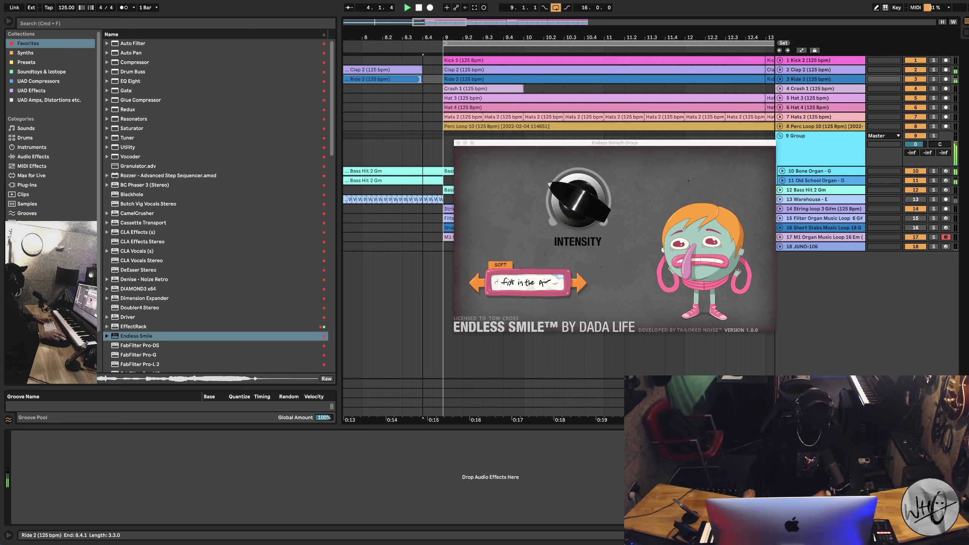
Try the Helium Jumping preset in Endless Smile and close the plug-in window.
{"action": "left_click_drag", "start_coordinate": [418, 37], "coordinate": [418, 8]}
{"action": "left_click", "coordinate": [581, 283]}
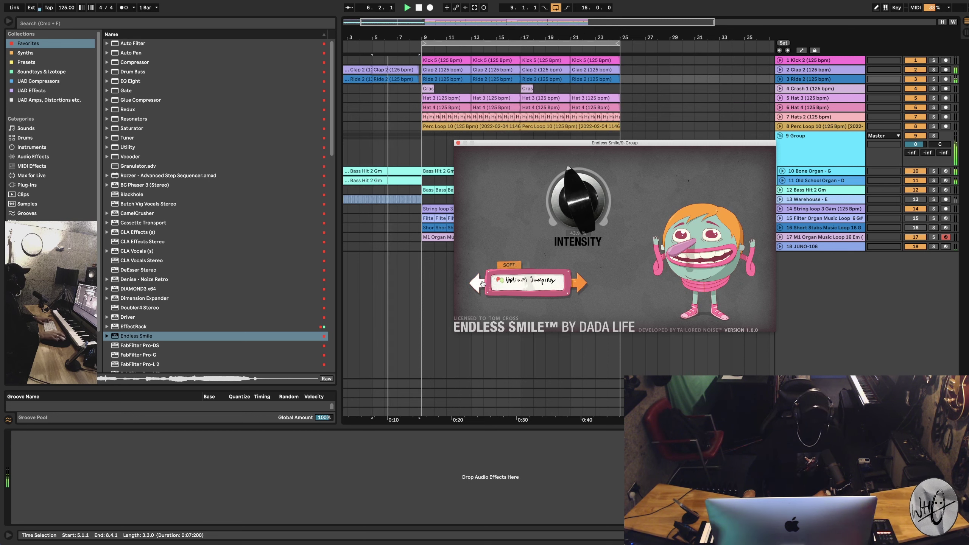
{"action": "left_click", "coordinate": [458, 143]}
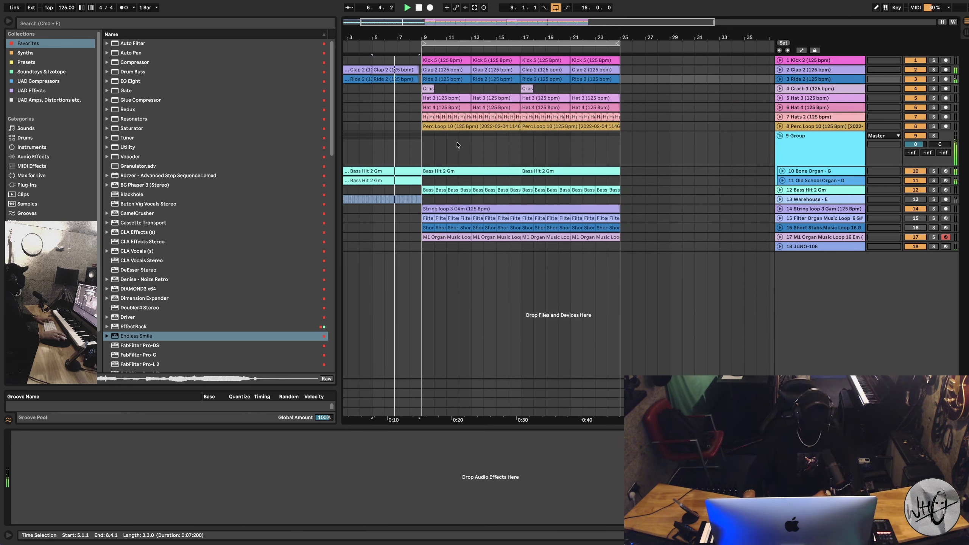
Check the transition into bar 9, and extend the loop to start at bar 1 with a length of 24 bars.
{"action": "left_click", "coordinate": [420, 144]}
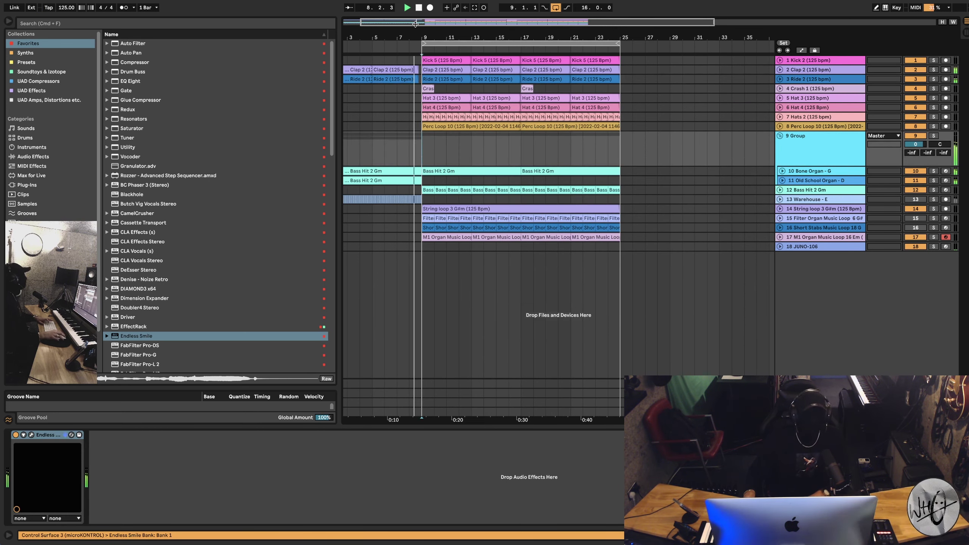
{"action": "left_click_drag", "start_coordinate": [423, 37], "coordinate": [448, 261]}
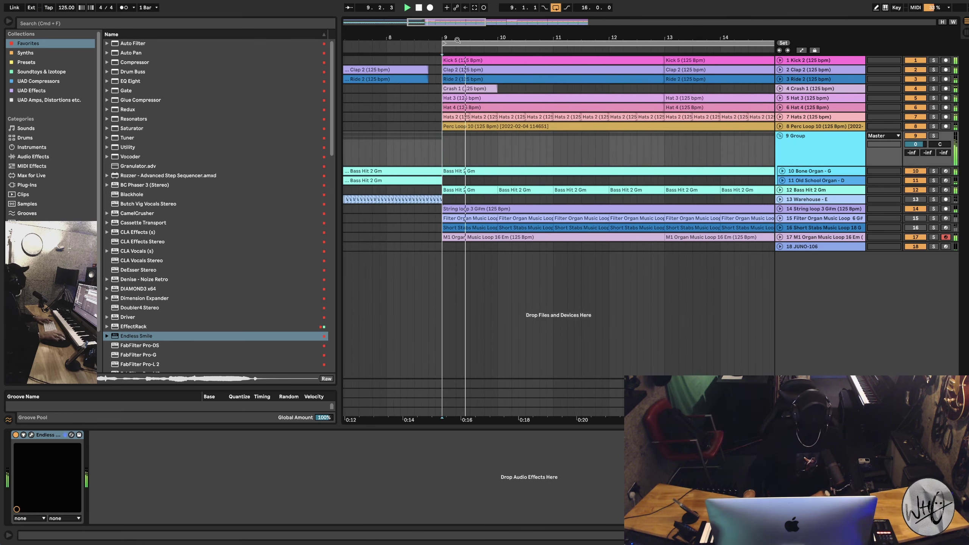
{"action": "double_click", "coordinate": [407, 35]}
{"action": "left_click_drag", "start_coordinate": [405, 43], "coordinate": [294, 56]}
{"action": "key", "text": "space"}
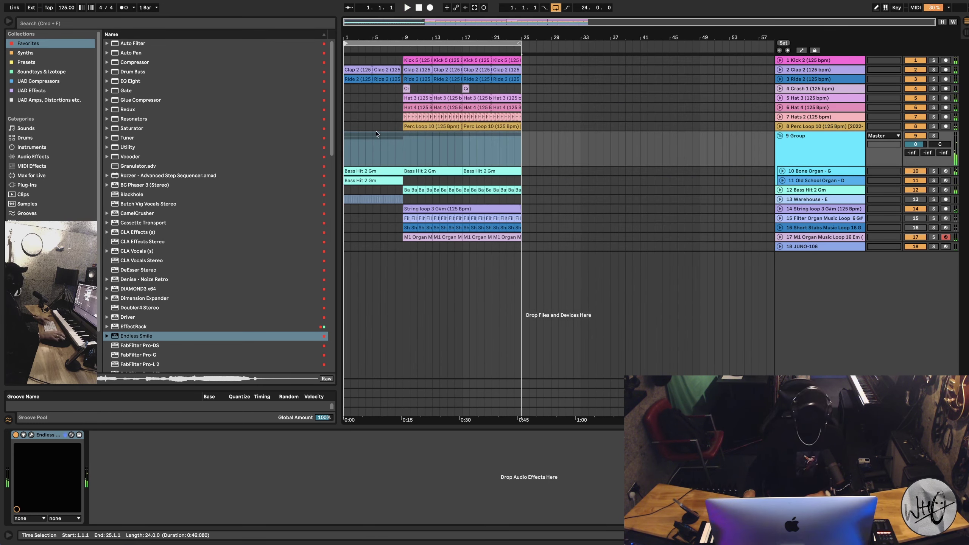